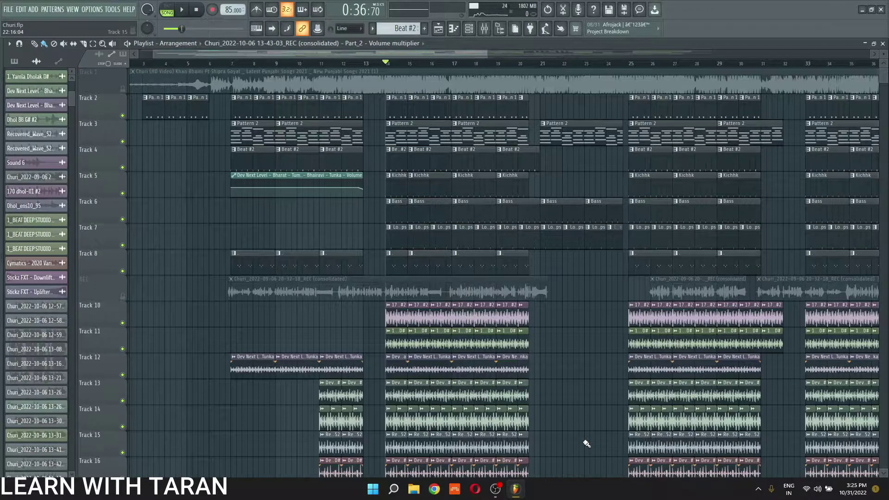
left_click(483, 29)
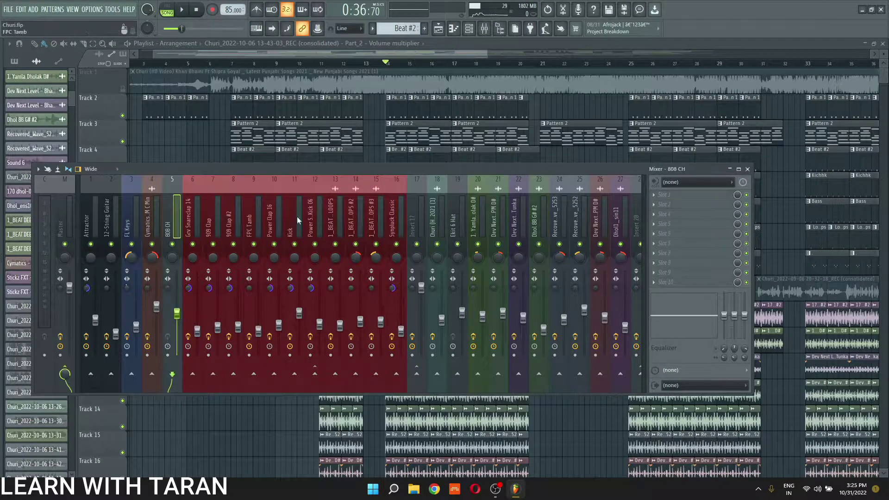
key("F9")
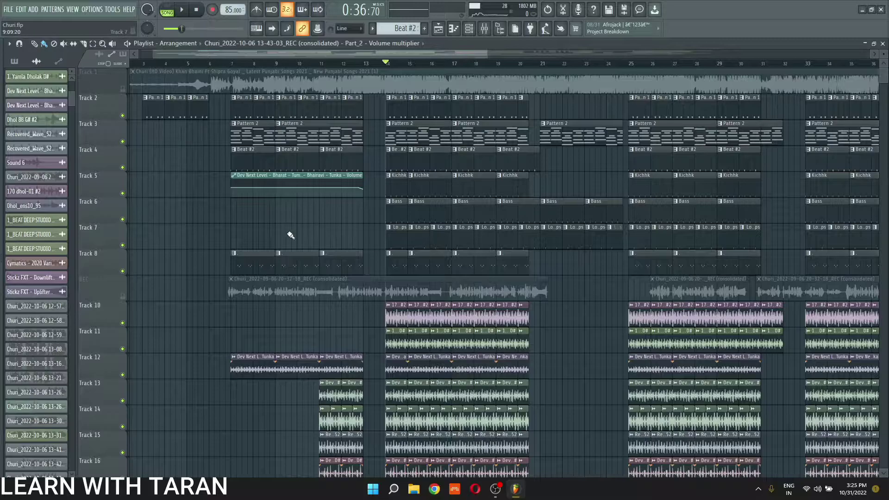
left_click(175, 311)
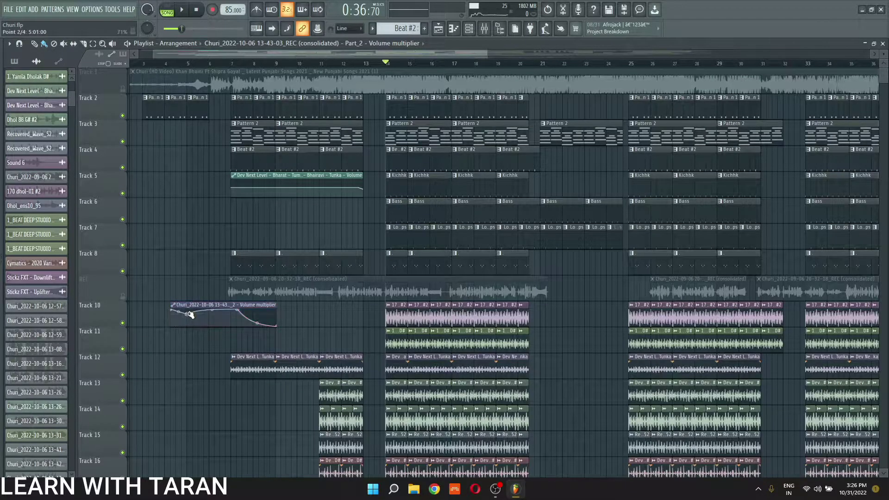
key("ctrl+z")
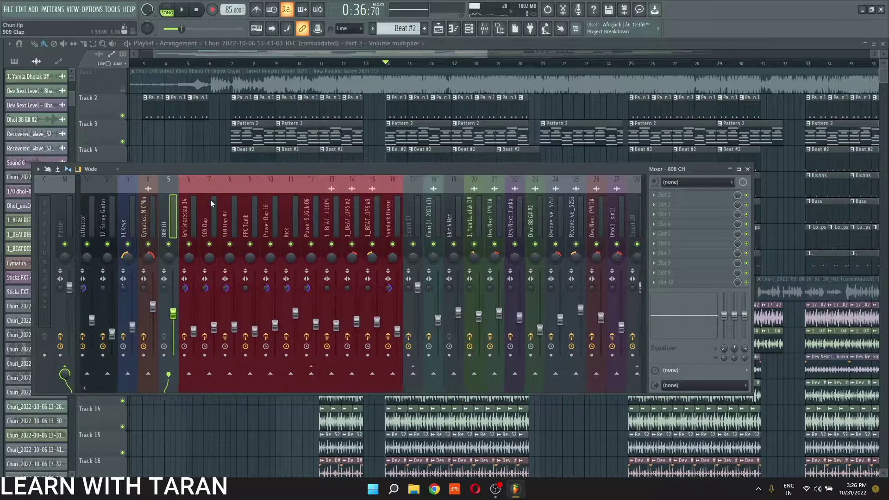
key("F9")
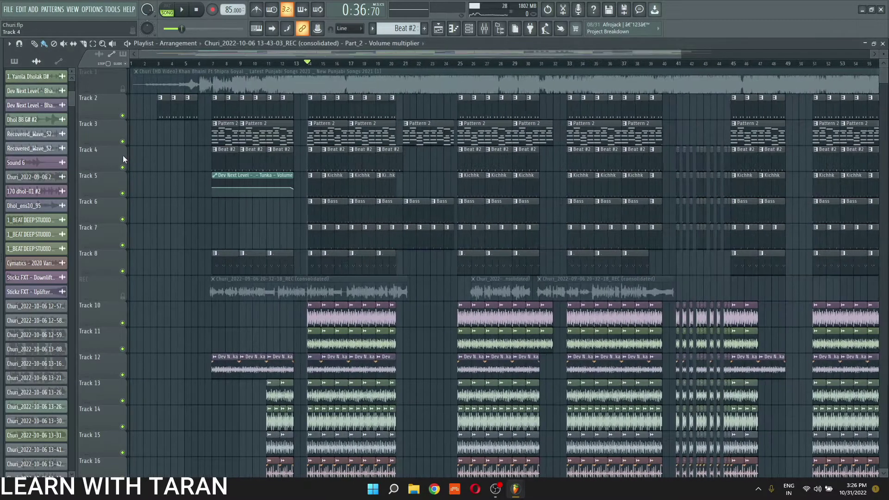
Step: Open the mixer without the channel rack and position its window over the playlist with the first insert tracks shown
scroll(123, 154, "up", 2)
left_click(470, 29)
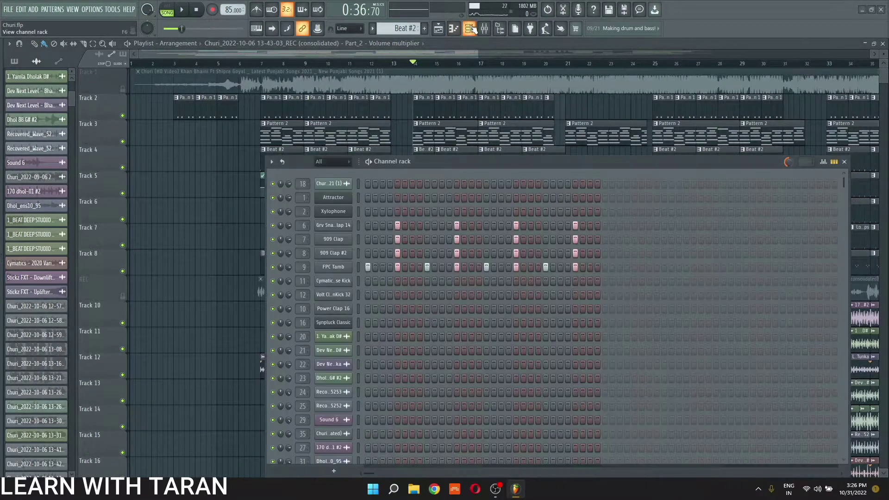
left_click(492, 30)
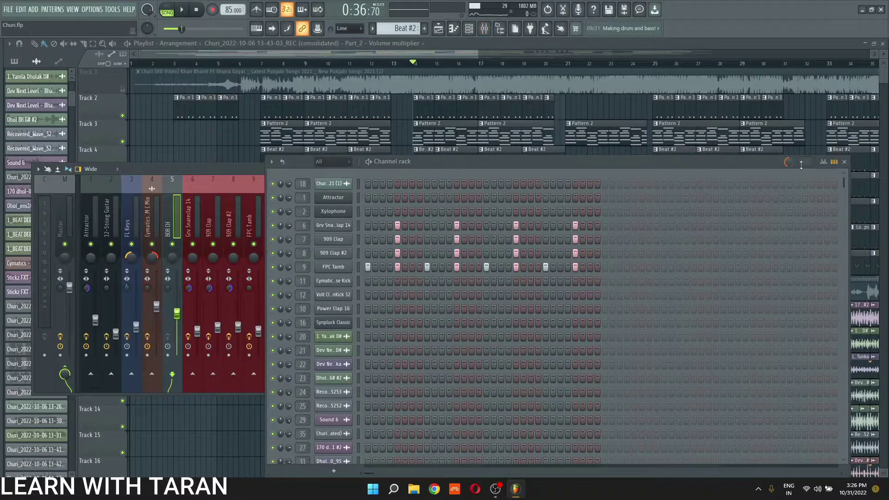
left_click(844, 162)
left_click_drag(447, 165, 525, 137)
scroll(545, 166, "up", 8)
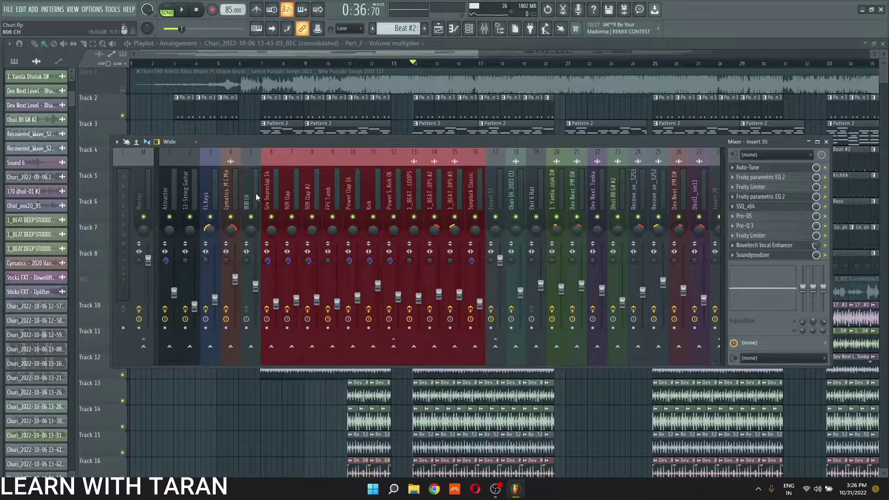
Step: Check the Grv Snareclap 14 routing into Insert 17 and view that bus's Fruity parametric EQ 2 enlarged before closing it
left_click(267, 196)
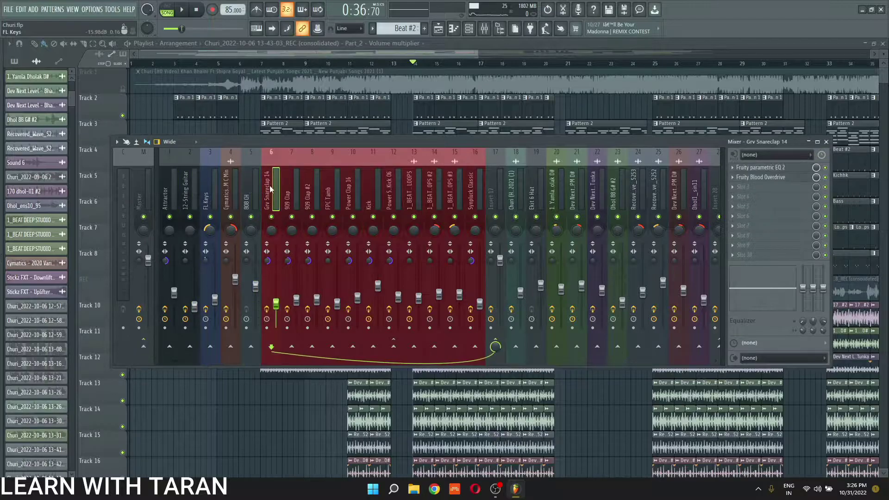
left_click(490, 183)
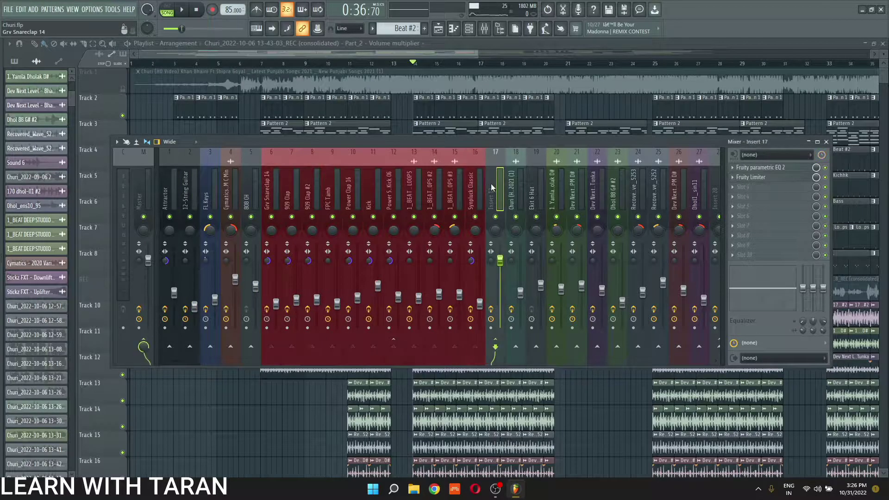
left_click(536, 182)
left_click(498, 191)
left_click(764, 168)
left_click_drag(266, 87, 365, 77)
left_click(369, 71)
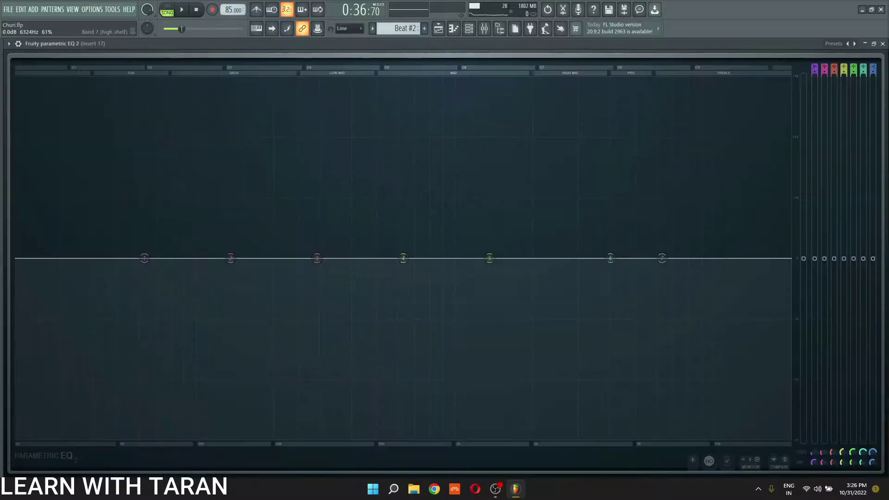
left_click(882, 44)
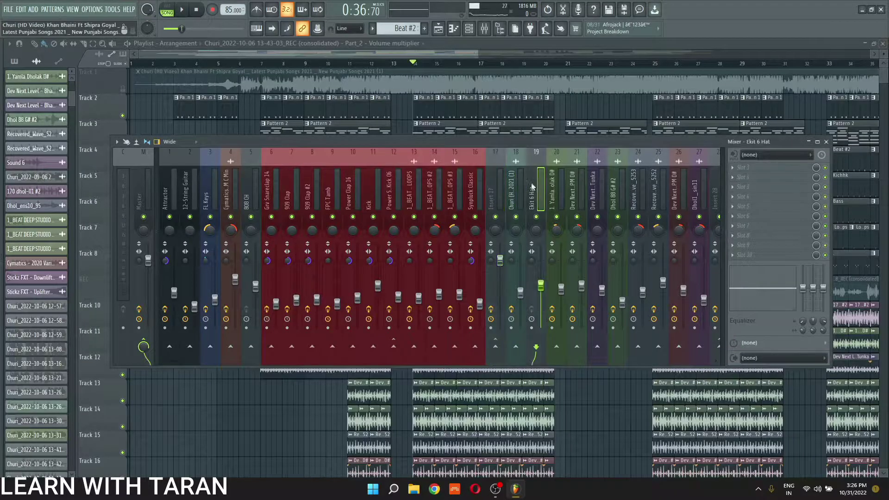
Step: Select mixer tracks 20 through 27, from the Yamla dholak to Dhol1_sin11, and color them all green
left_click(601, 186)
left_click(580, 188)
left_click(561, 188)
left_click(540, 190)
left_click(560, 188)
left_click_drag(560, 184, 693, 188)
right_click(693, 188)
left_click(733, 169)
double_click(742, 172)
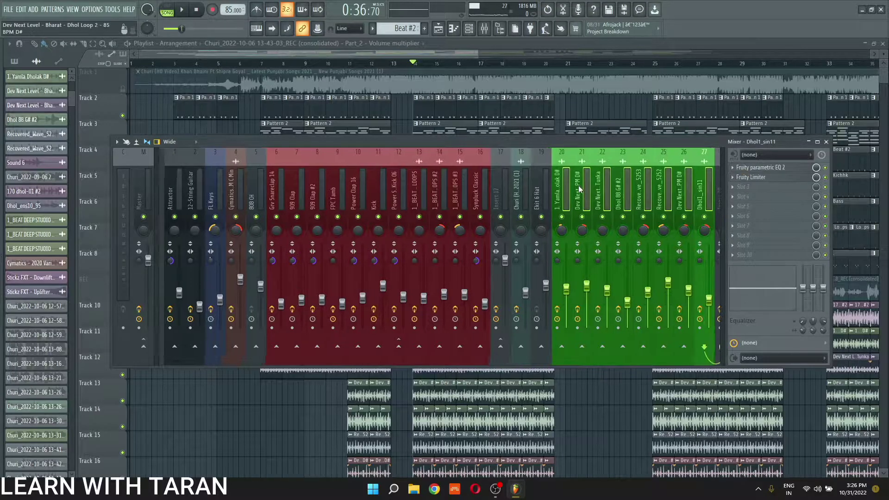
Step: Review the routing of the dhol, effects and recording mixer tracks, including the bus sends and plugin chain on Insert 35
scroll(579, 187, "down", 5)
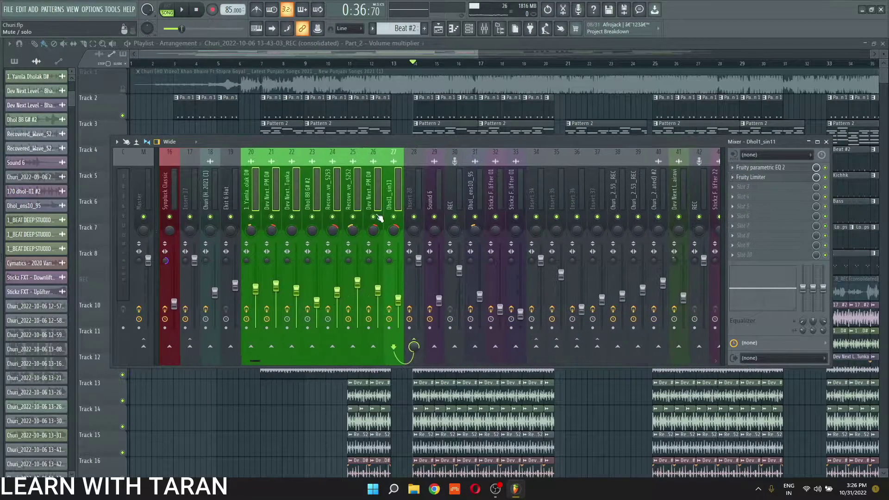
left_click(421, 187)
left_click(473, 187)
left_click(461, 189)
left_click(496, 187)
left_click(517, 184)
left_click(536, 185)
left_click(577, 182)
left_click(562, 186)
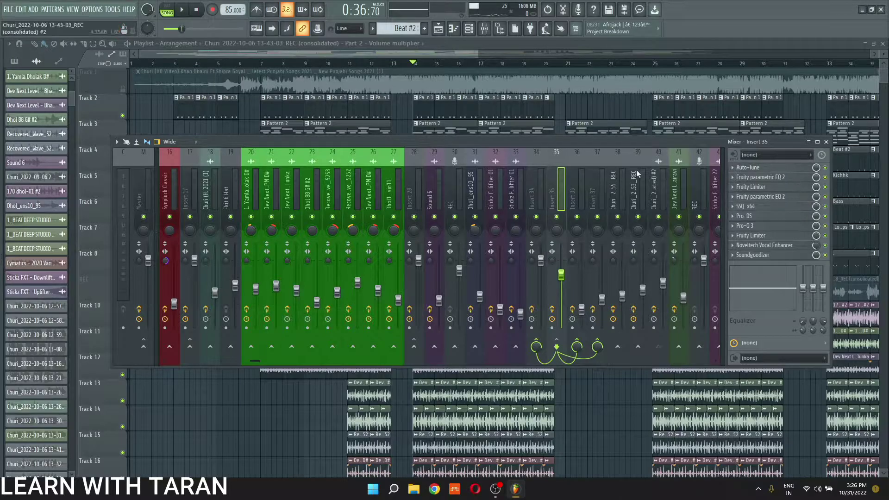
scroll(601, 178, "up", 2)
left_click(529, 182)
left_click(394, 182)
scroll(395, 182, "up", 3)
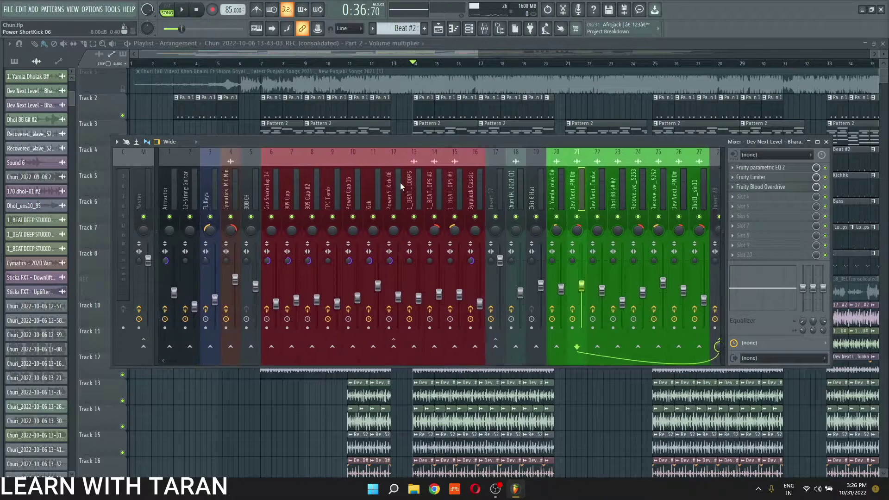
Step: Solo the Attractor mixer track and audition it from bar 14 of the arrangement
left_click(172, 195)
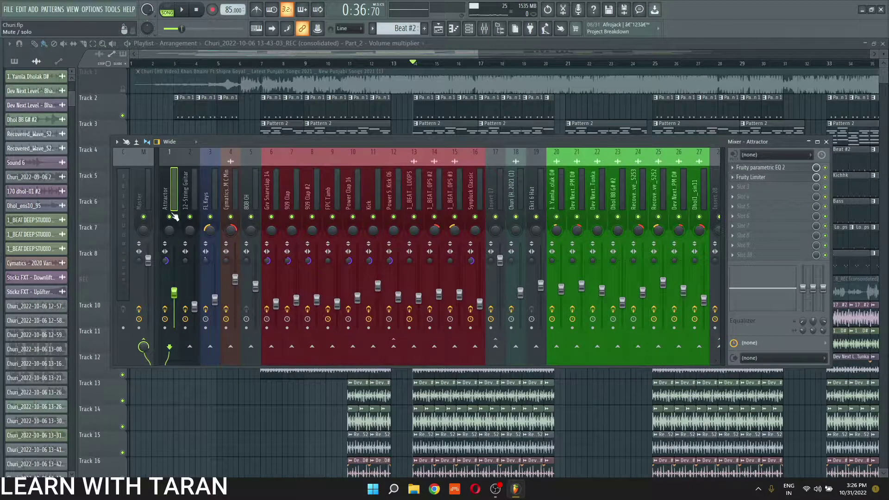
key("F9")
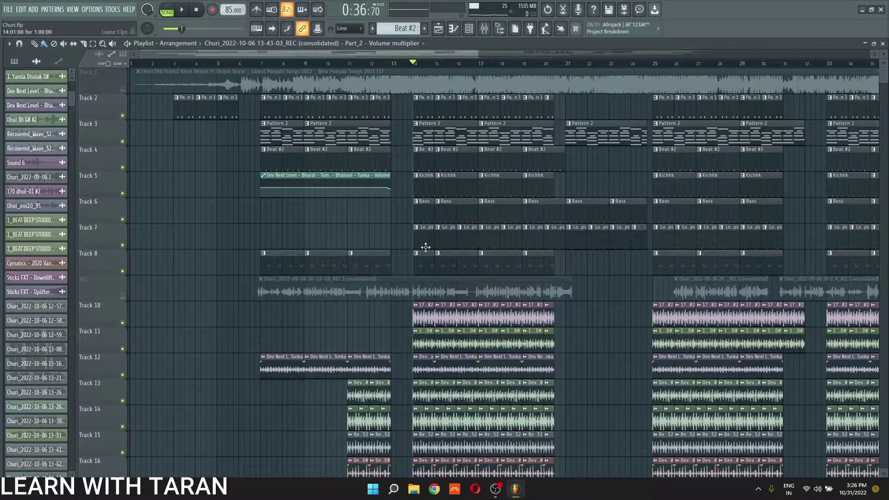
scroll(307, 272, "down", 3)
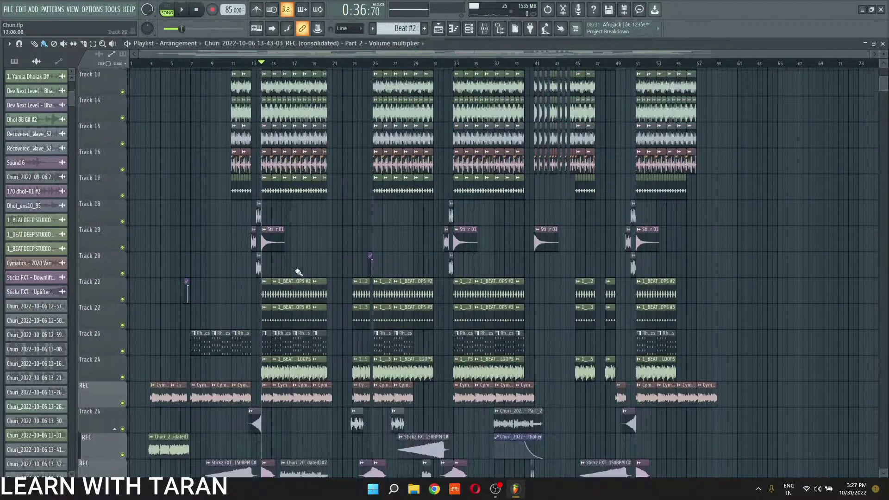
scroll(297, 272, "up", 2)
left_click(484, 29)
key("space")
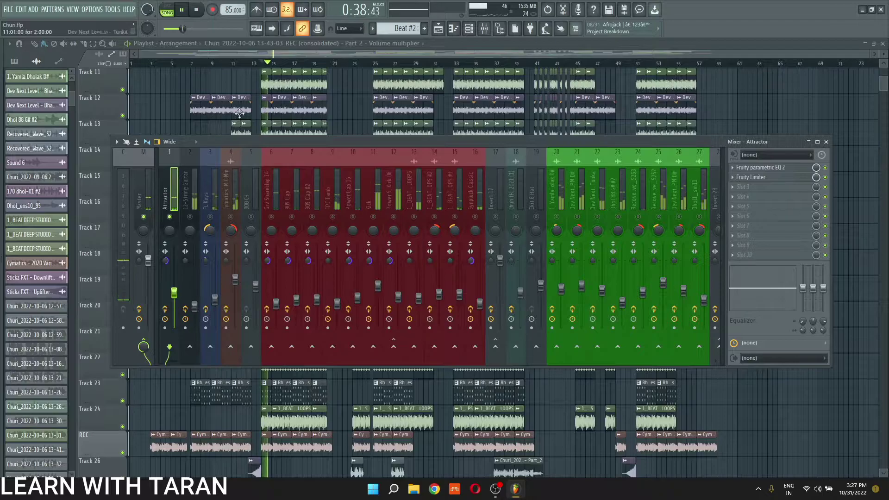
scroll(239, 118, "up", 5)
key("space")
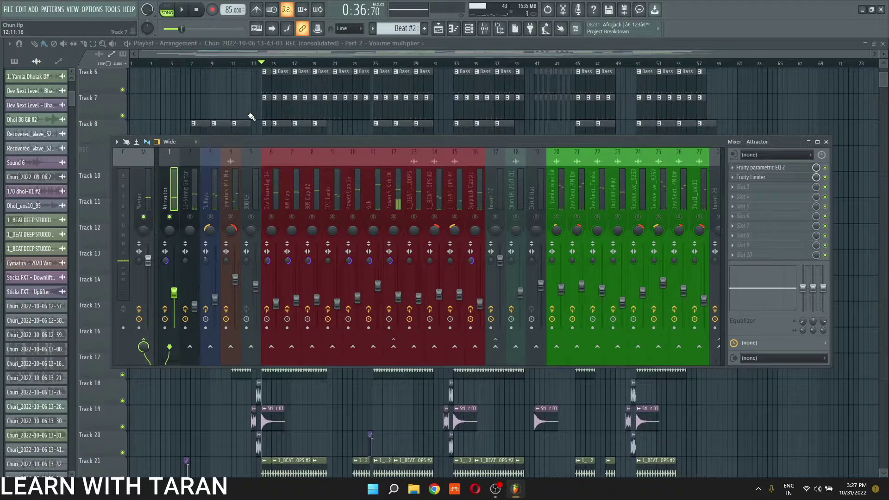
key("space")
key("space")
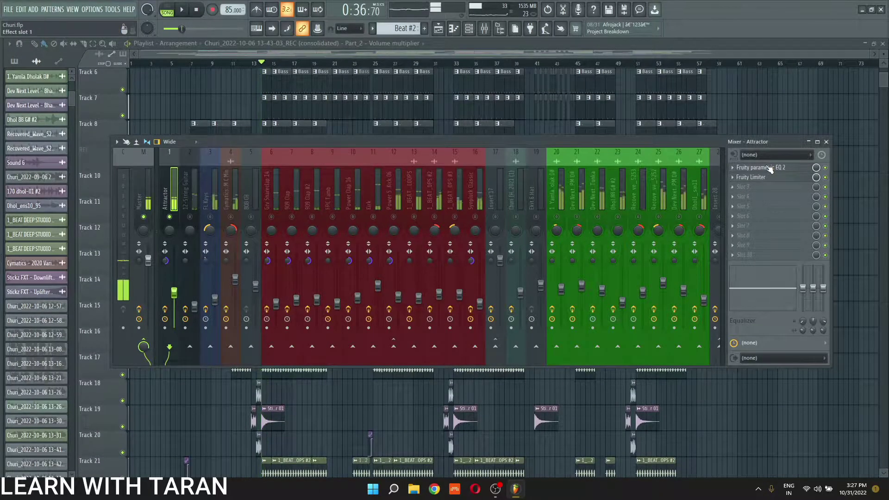
Step: Open the Attractor track's Fruity parametric EQ 2 and compare the sound with the EQ bypassed and enabled during playback
left_click(771, 168)
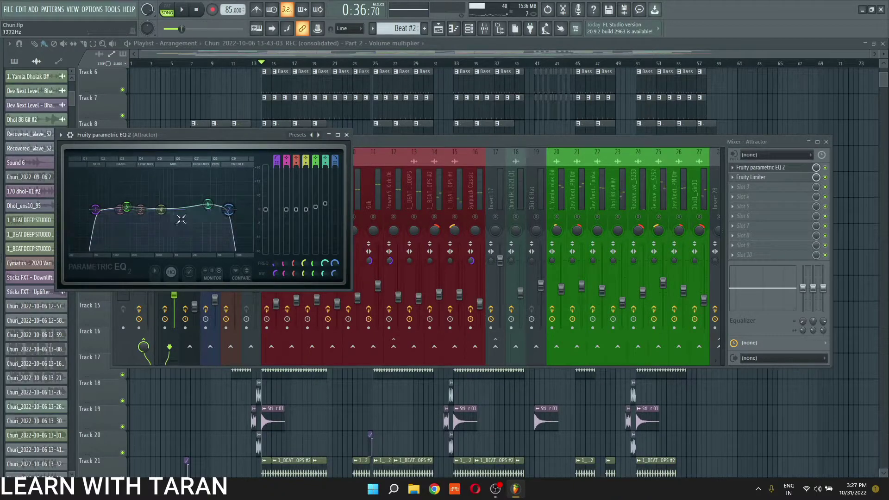
key("space")
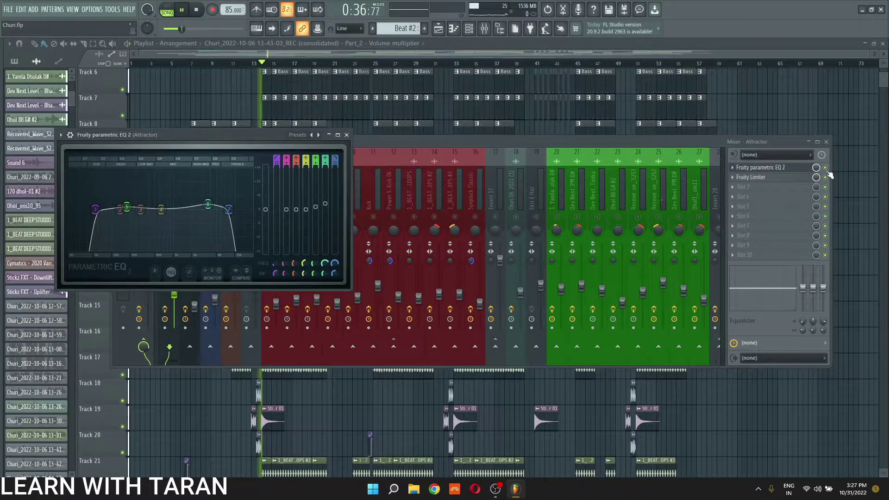
left_click(826, 168)
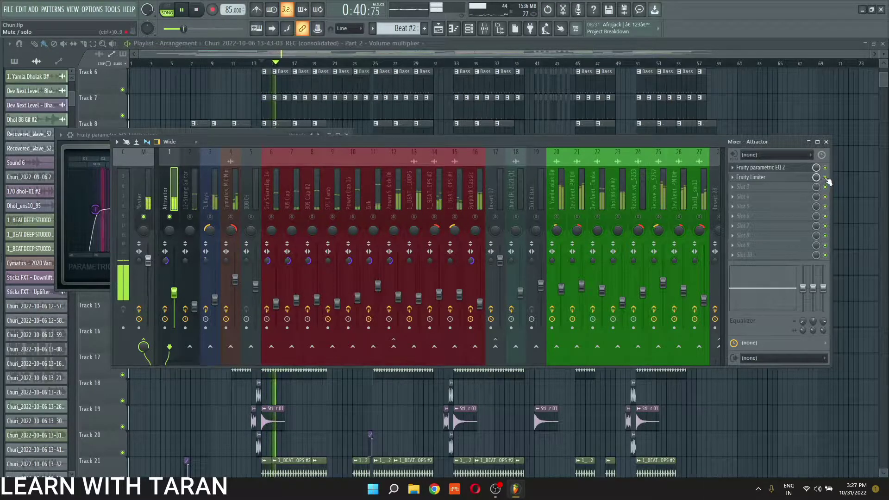
Step: Examine the Attractor track's Fruity Limiter compression settings, stop playback and close both plugin windows
left_click(750, 177)
key("space")
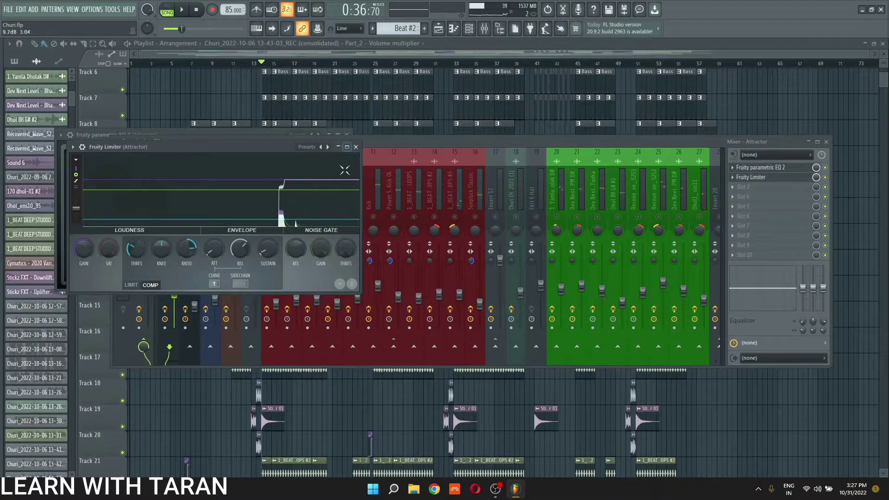
left_click(356, 147)
left_click(345, 133)
left_click(347, 134)
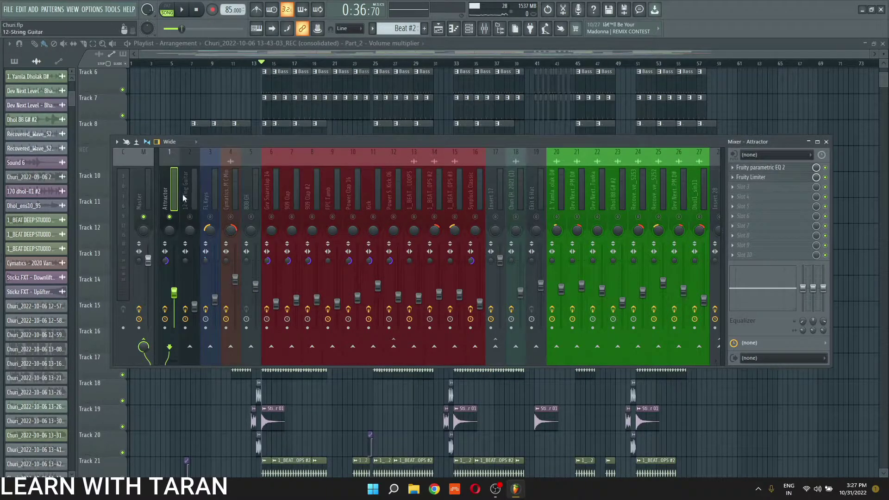
Step: Solo the 12-String Guitar mixer track and audition it from bar 14
left_click(194, 206)
key("space")
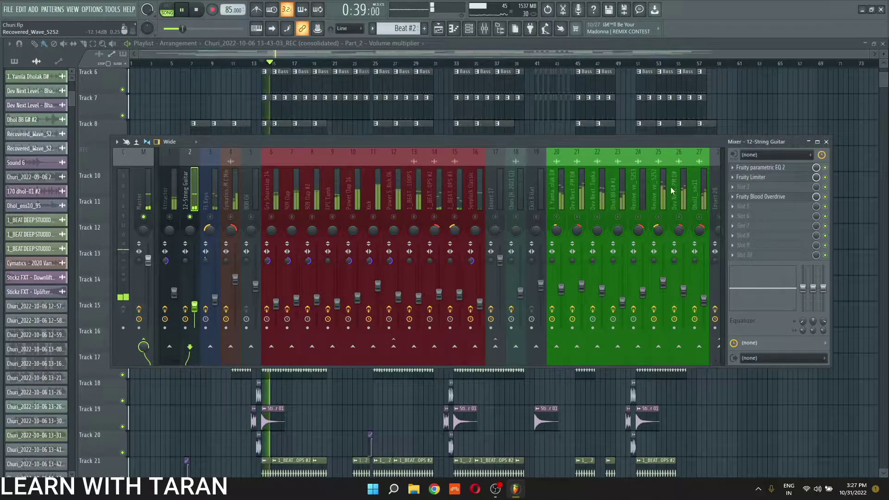
key("space")
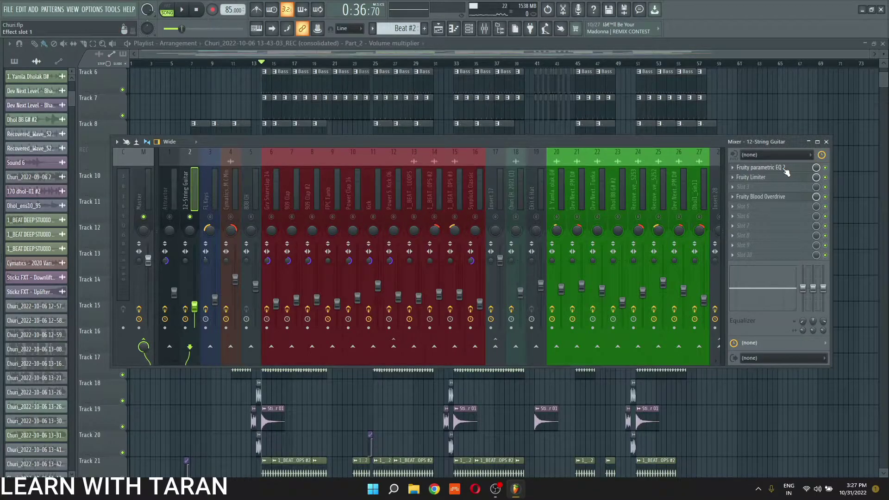
Step: Open the 12-String Guitar's Fruity parametric EQ 2 and compare its sound with the EQ bypassed during playback
left_click(760, 167)
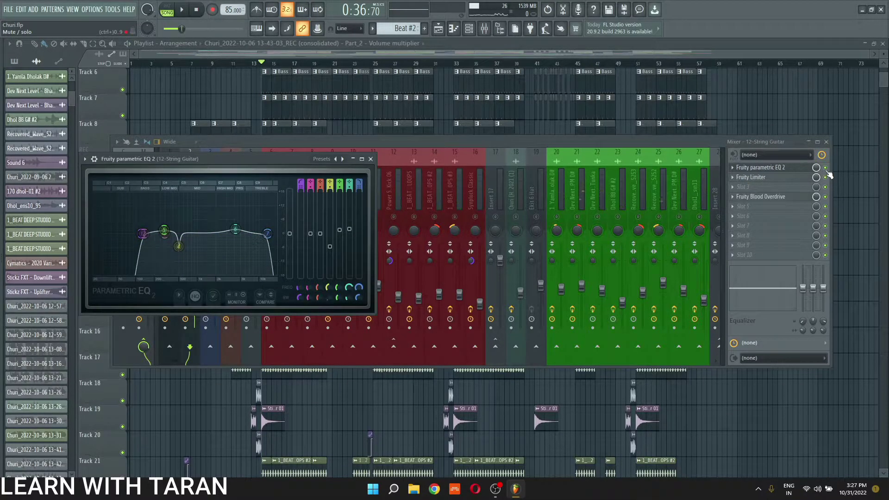
key("space")
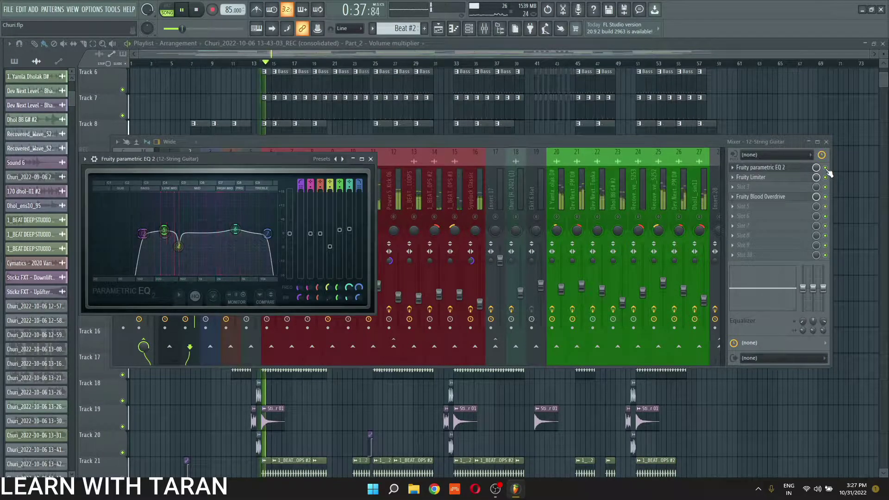
left_click(828, 173)
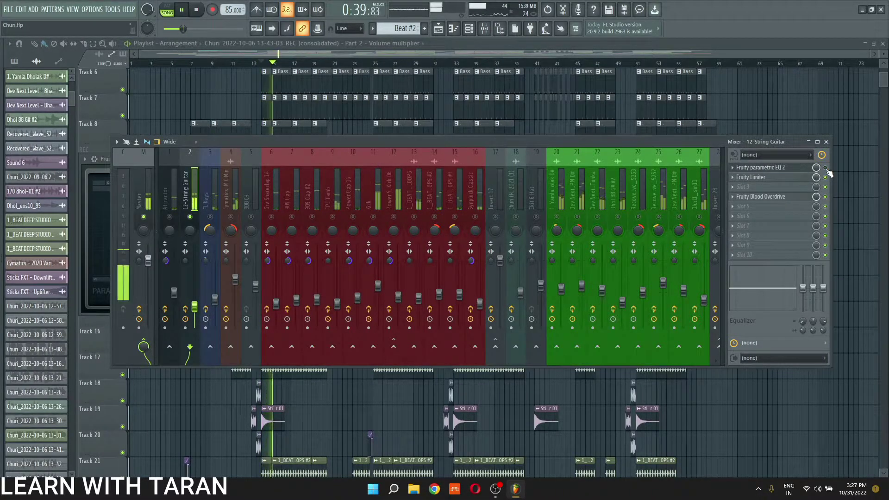
key("space")
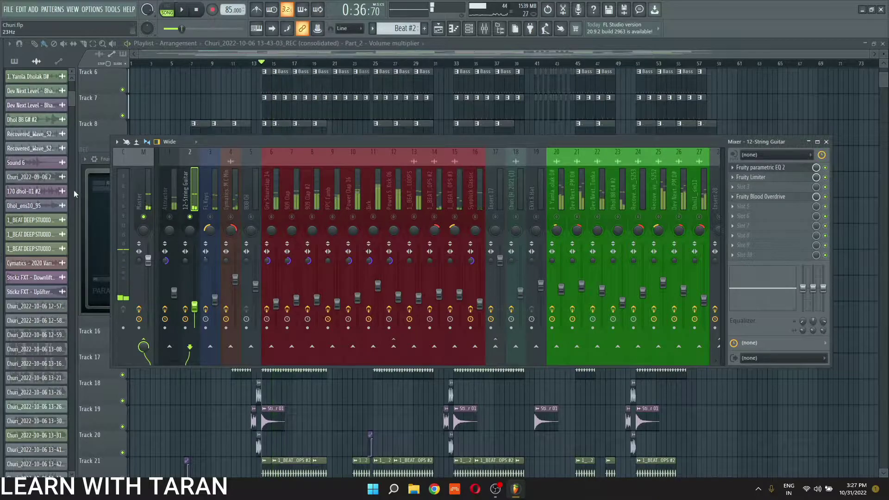
Step: Examine the band 4 cut in the 12-String Guitar's EQ and move the mixer window higher over the playlist
left_click(107, 163)
left_click_drag(178, 240, 178, 249)
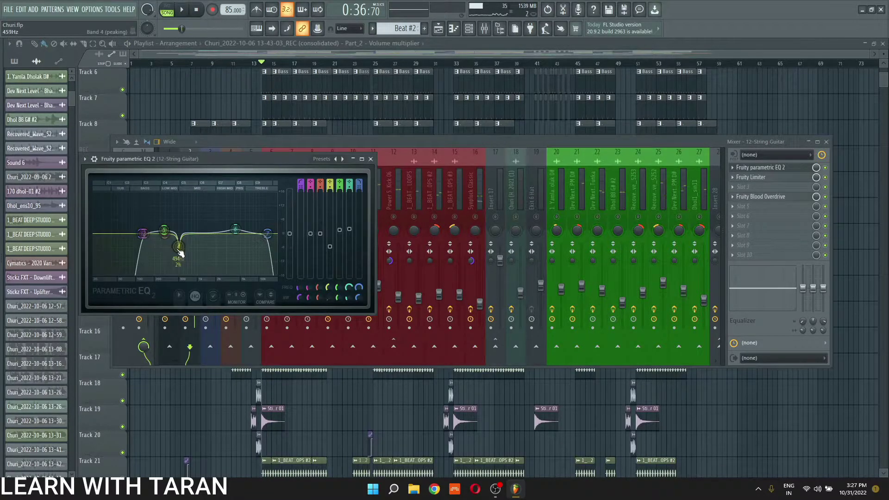
left_click_drag(704, 154, 777, 81)
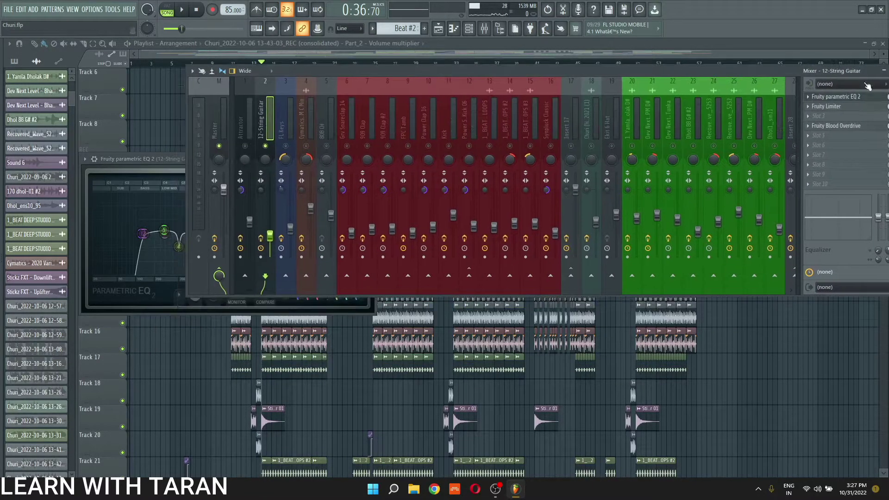
Step: Reposition the mixer and the 12-String Guitar's EQ window so both stay visible, and show the EQ's detailed wrapper settings
left_click_drag(720, 72, 669, 57)
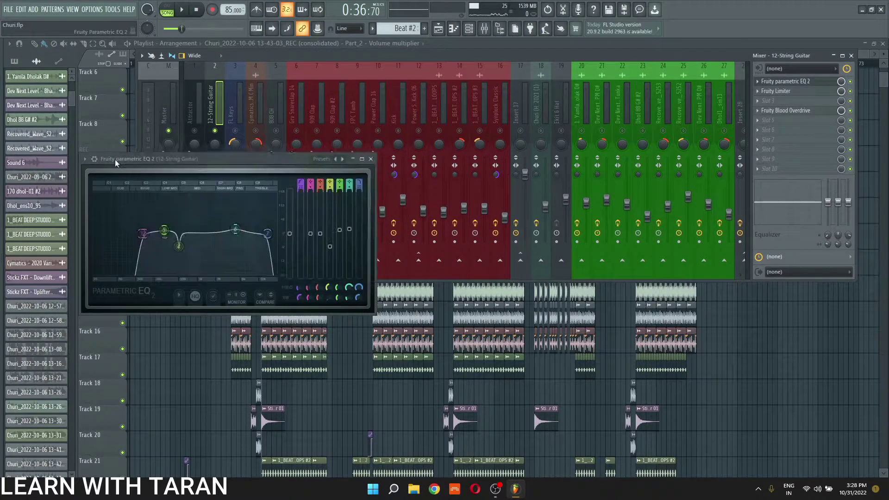
left_click_drag(115, 160, 112, 245)
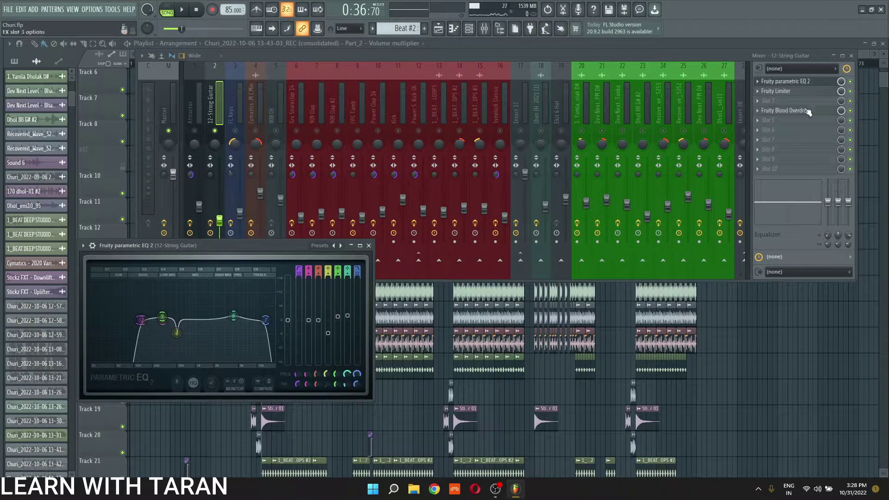
left_click(92, 246)
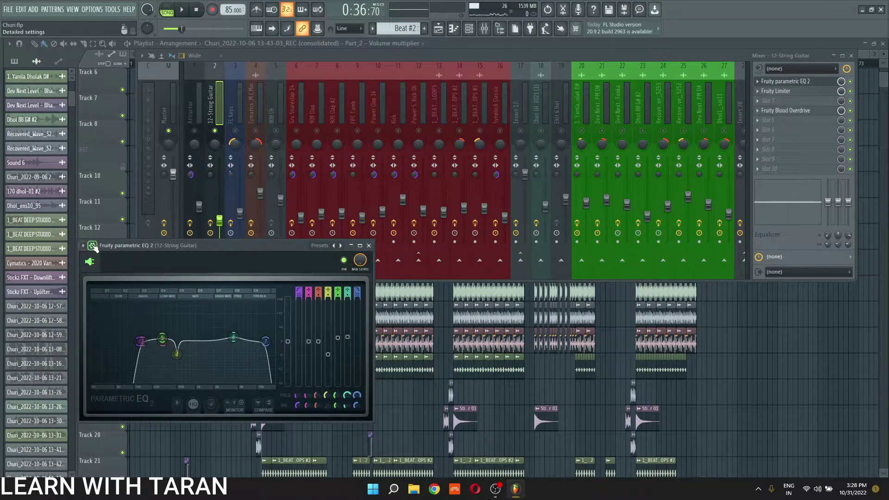
Step: Play the 12-String Guitar with Fruity parametric EQ 2 turned off, turn it back on to compare, and stop playback
left_click(343, 260)
key("space")
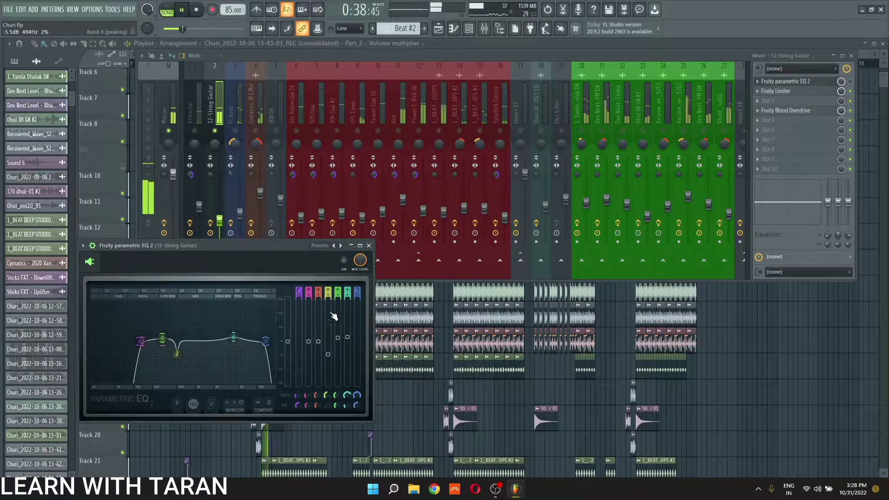
left_click(343, 260)
key("space")
Step: Boost band 4 of the 12-String Guitar's EQ to 18 dB at 494 Hz and audition the exaggerated frequency
left_click_drag(327, 354, 328, 352)
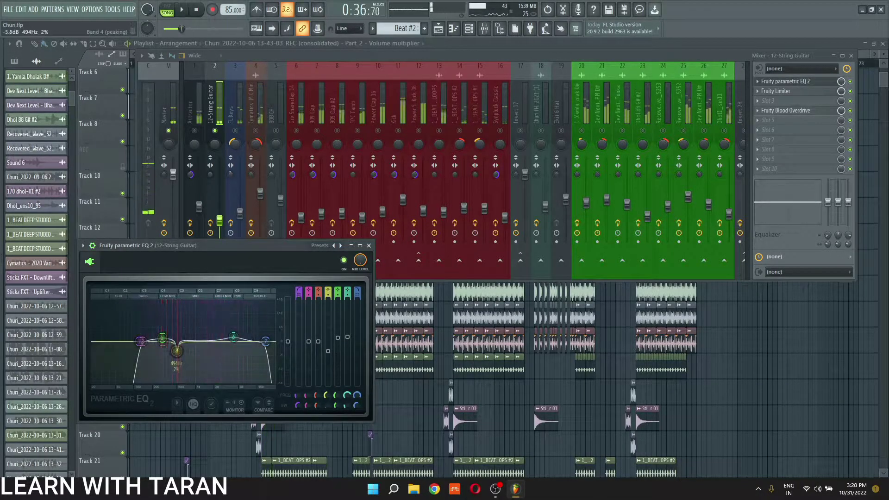
left_click_drag(176, 353, 177, 302)
key("space")
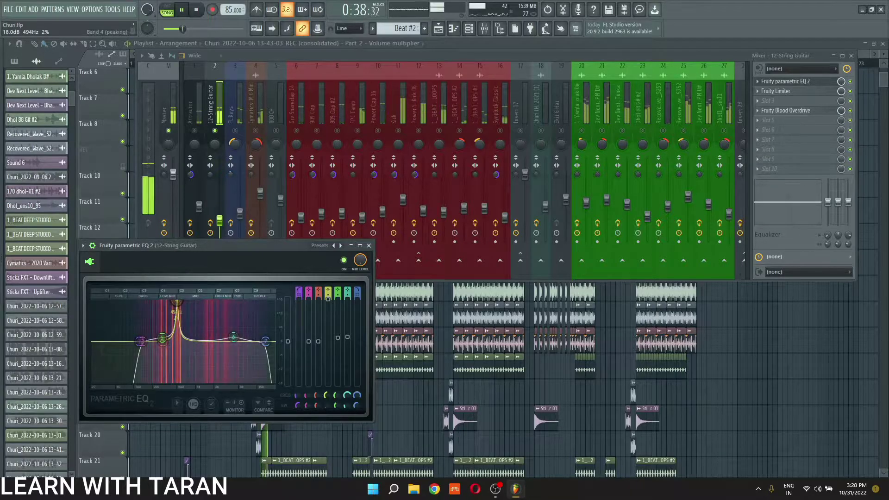
key("space")
Step: Set band 4 of the 12-String Guitar's EQ to about -5.7 dB at 494 Hz, audition it and close the EQ
left_click_drag(176, 301, 176, 353)
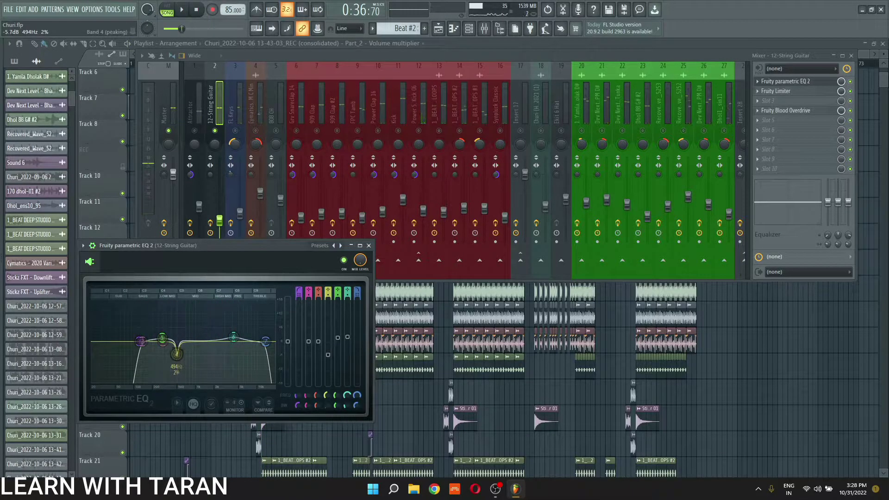
key("space")
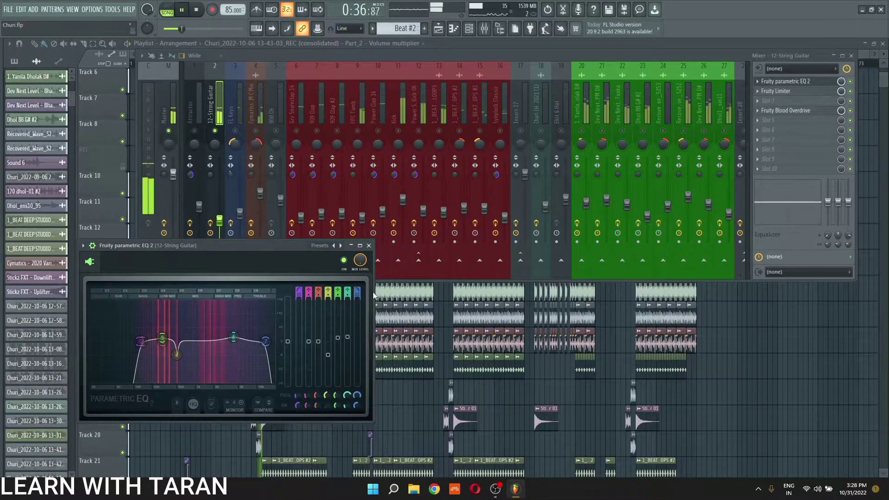
left_click(369, 245)
key("space")
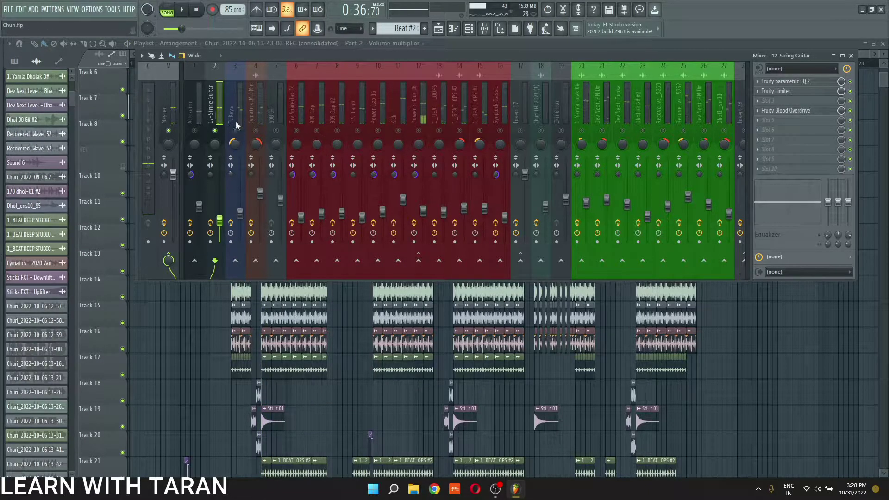
Step: Solo the 12-String Guitar track again and view its Fruity Limiter settings
right_click(241, 129)
left_click(240, 111)
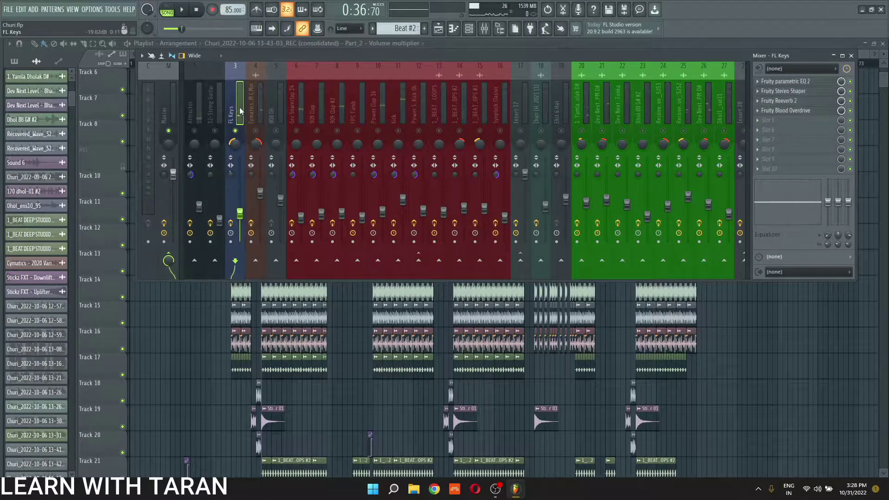
left_click(214, 115)
right_click(214, 130)
left_click(777, 92)
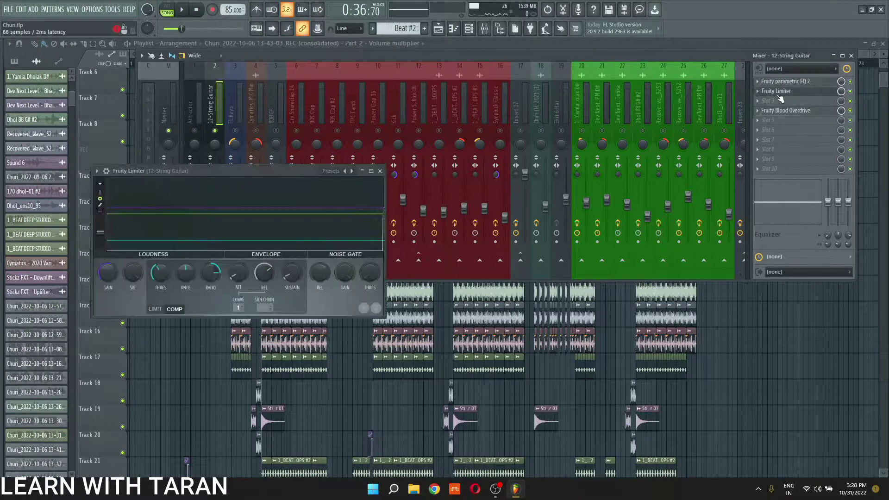
left_click(380, 171)
Step: Examine the 12-String Guitar's Fruity Blood Overdrive and compare the sound with the effect switched off and on during playback
left_click(811, 111)
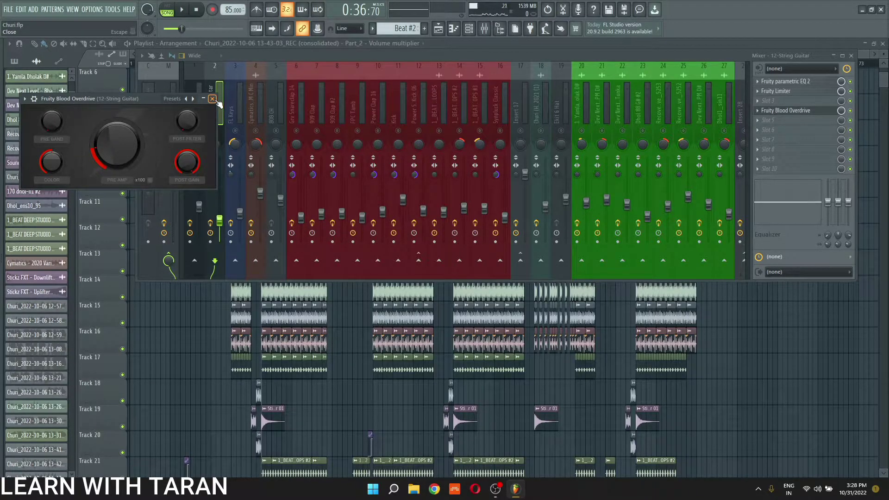
key("space")
left_click(855, 114)
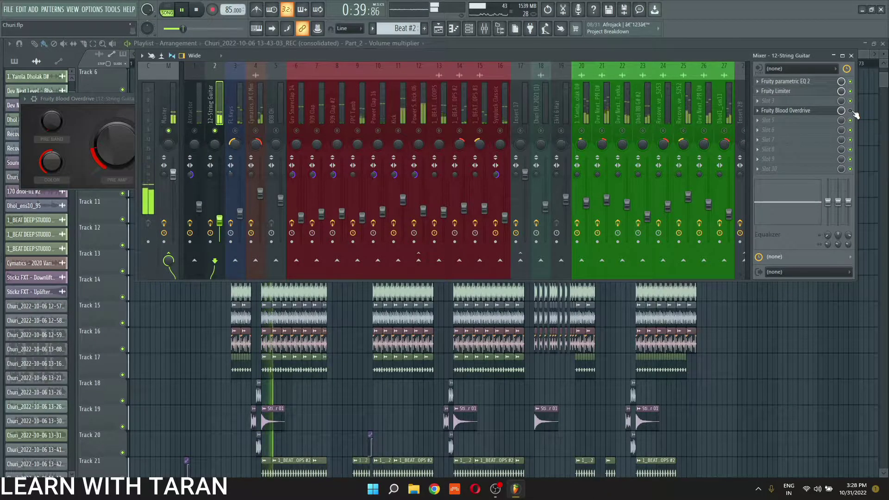
left_click(118, 107)
key("space")
left_click(212, 99)
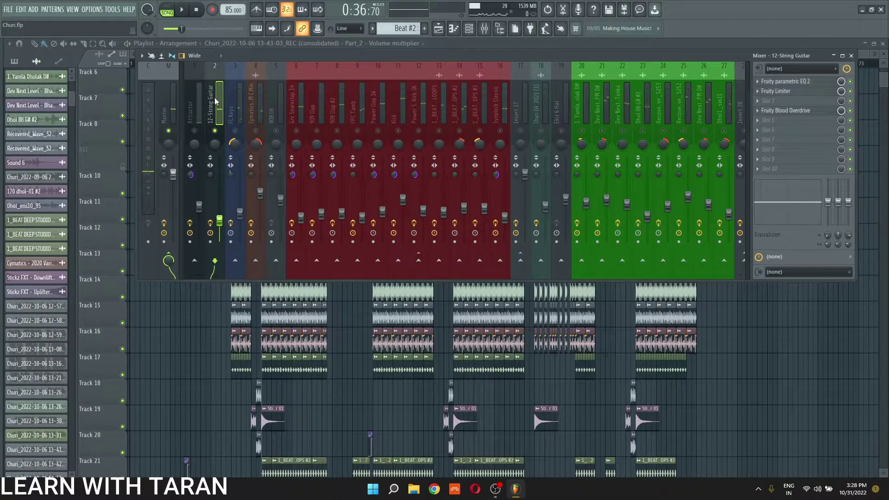
Step: Solo the FL Keys mixer track, look over its effect slots and audition it briefly
left_click(237, 123)
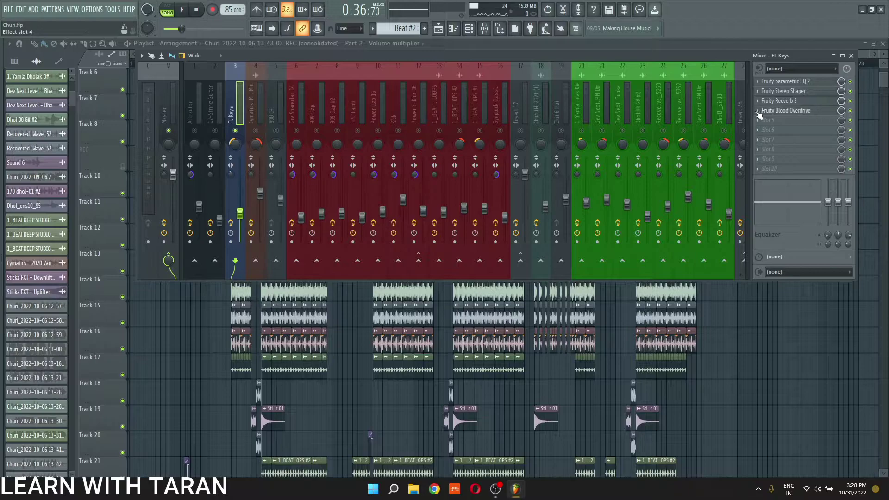
mouse_move(259, 111)
left_mouse_down()
mouse_move(399, 118)
mouse_move(254, 121)
left_mouse_up()
left_click(807, 83)
left_click(808, 84)
key("space")
key("space")
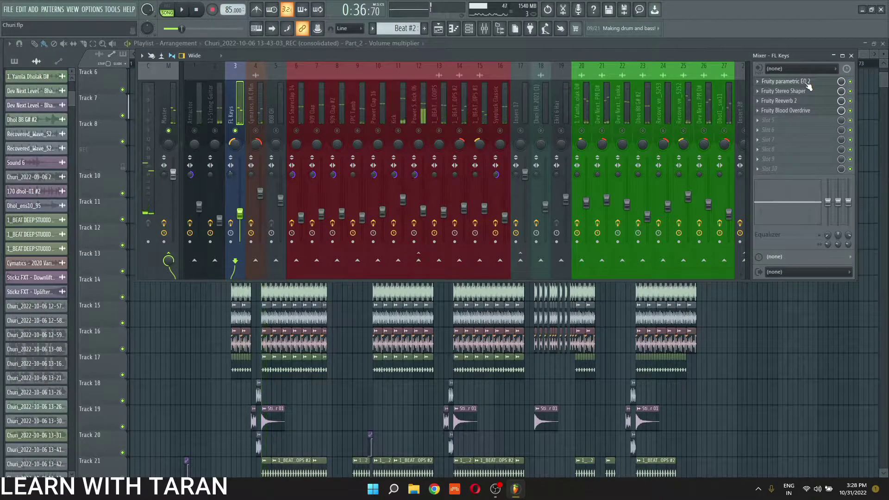
Step: Open the FL Keys track's Fruity parametric EQ 2 and compare the sound with the EQ bypassed during playback
left_click(807, 83)
key("space")
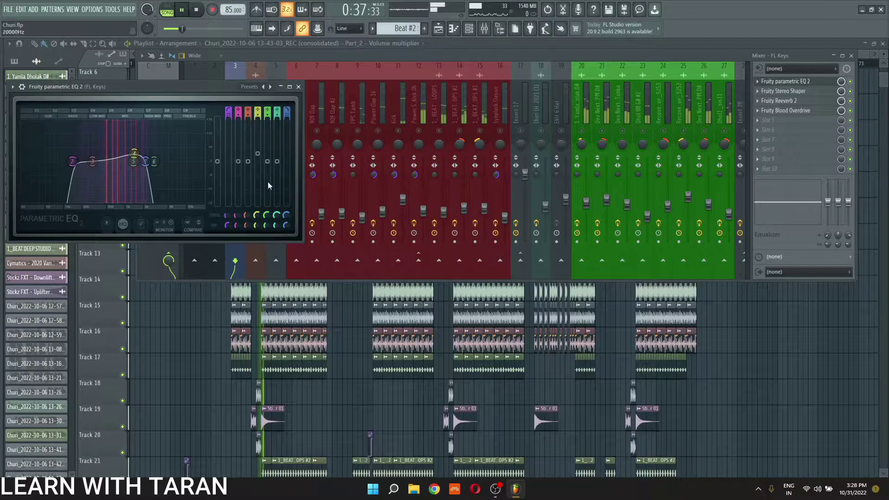
left_click(850, 82)
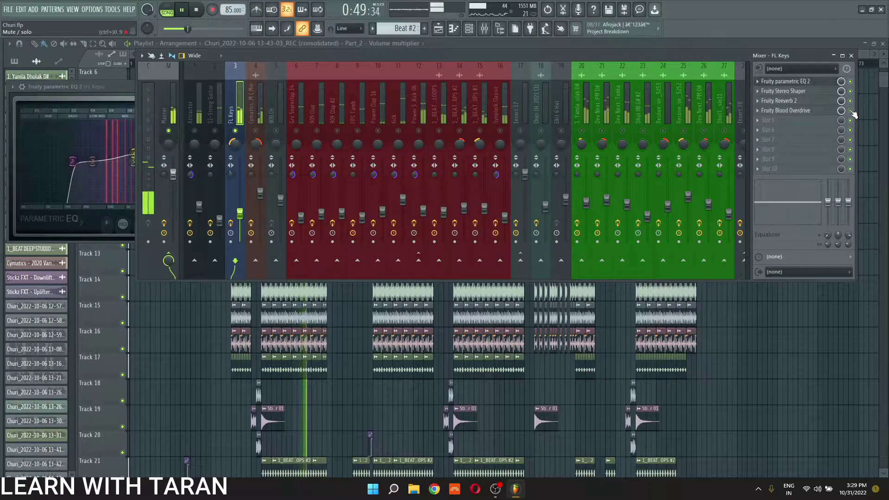
key("space")
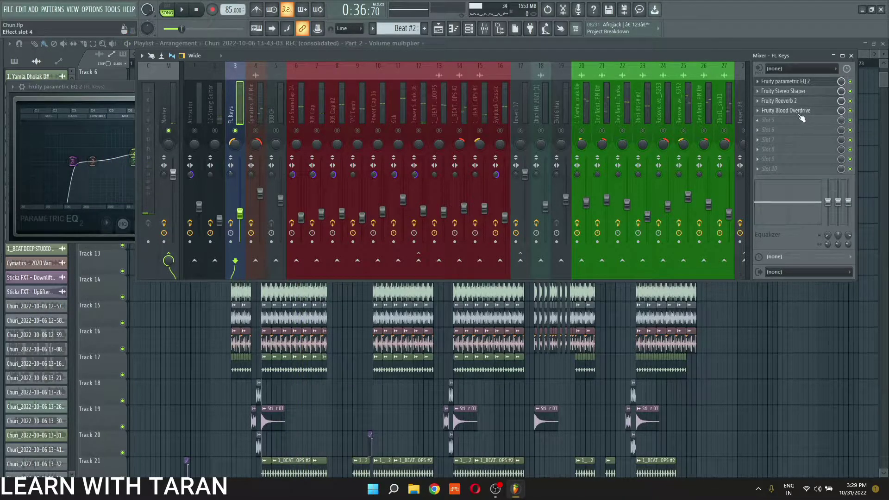
Step: Close the FL Keys EQ and move Fruity Blood Overdrive ahead of Fruity Reeverb 2 in the effect chain
left_click(807, 81)
left_click(830, 82)
left_click(830, 82)
Step: Examine the FL Keys track's Fruity Stereo Shaper, Fruity Blood Overdrive and Fruity Reeverb 2 settings one after another
left_click(826, 94)
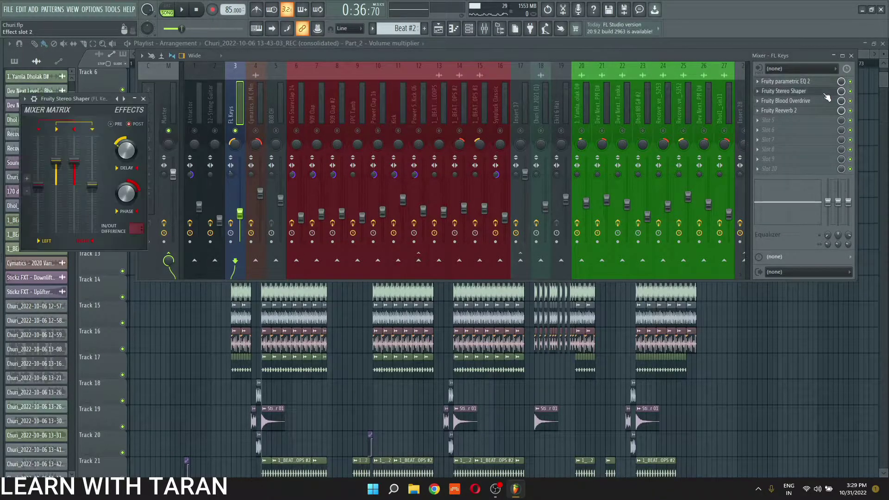
left_click(802, 92)
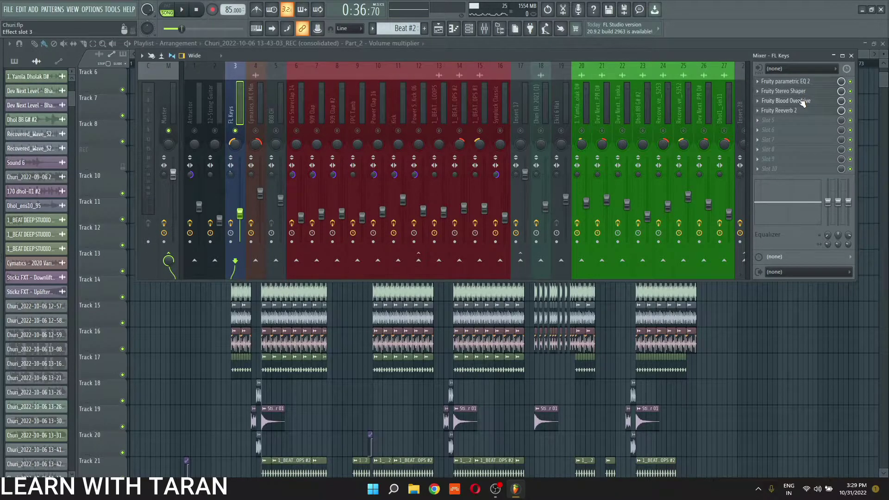
left_click(802, 101)
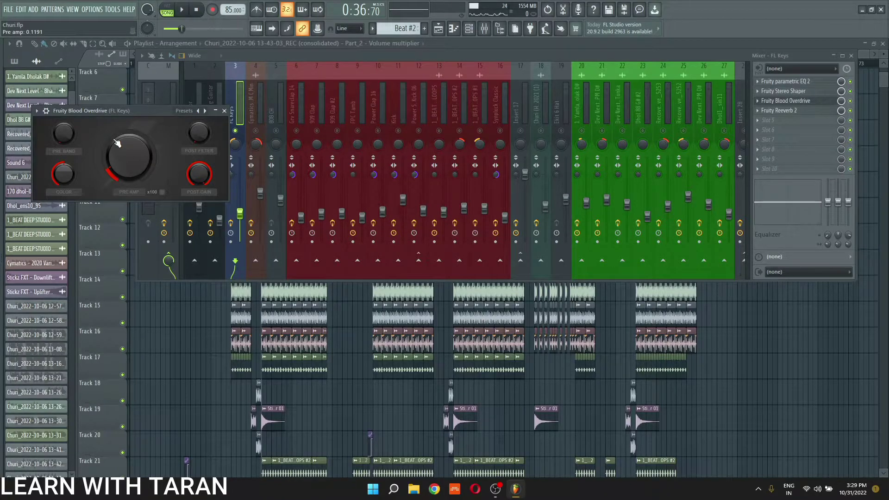
left_click(797, 105)
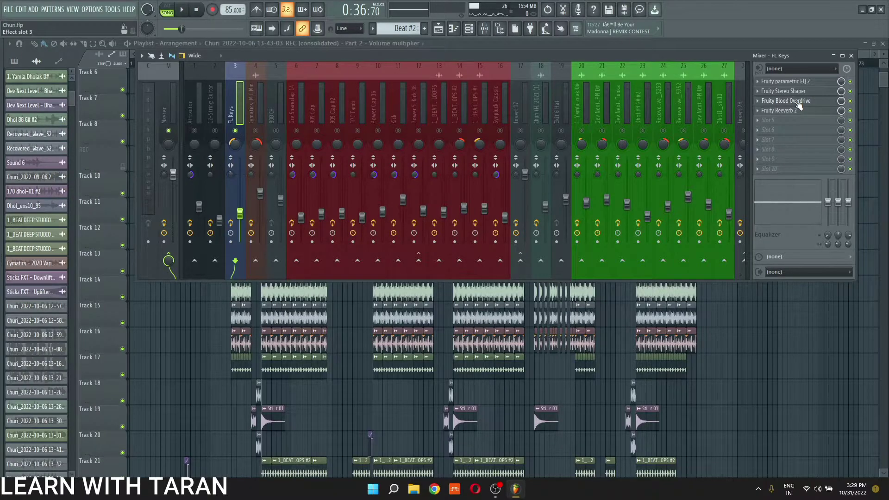
left_click(799, 114)
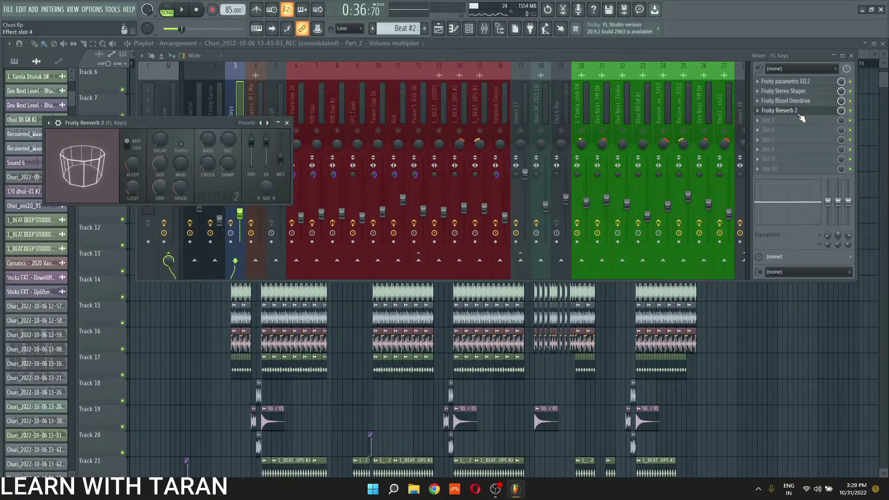
left_click(830, 113)
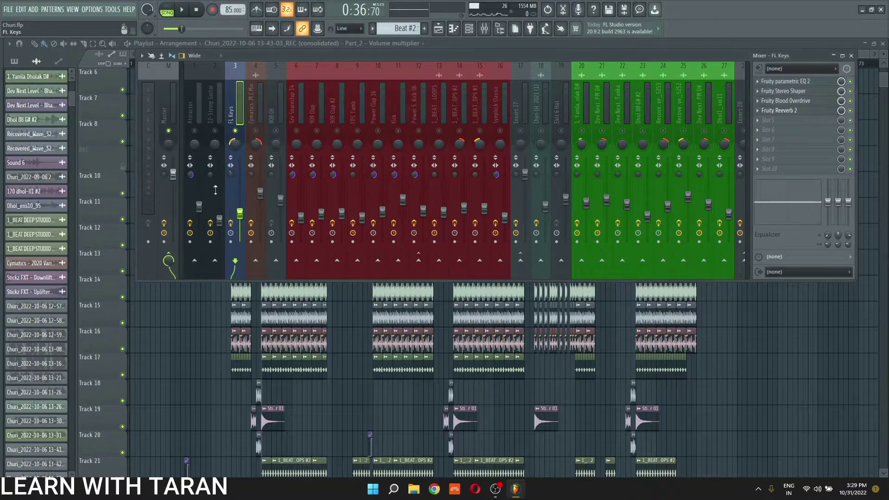
Step: Solo the Cymatics melody loop mixer track and audition it
left_click(255, 133)
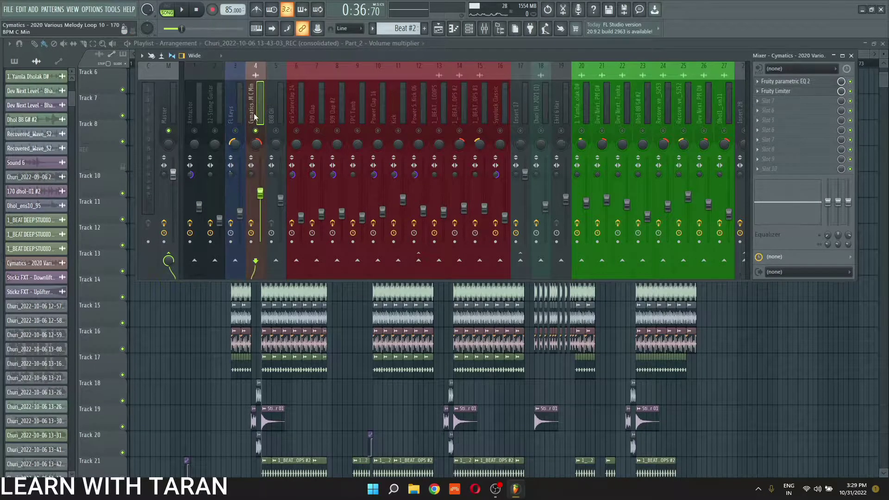
key("space")
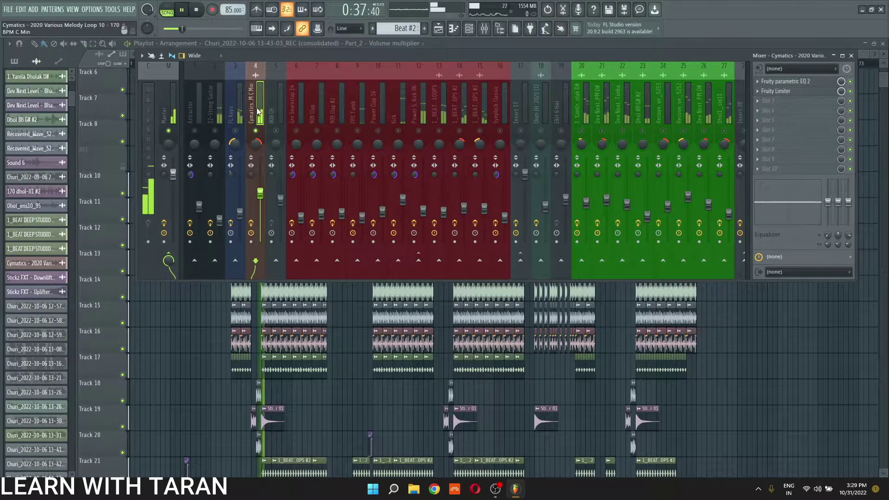
key("space")
Step: Locate the Cymatics melody loop clips in the playlist and inspect their waveform and arrangement up close
scroll(259, 112, "down", 6)
scroll(273, 120, "up", 3)
scroll(344, 380, "down", 5)
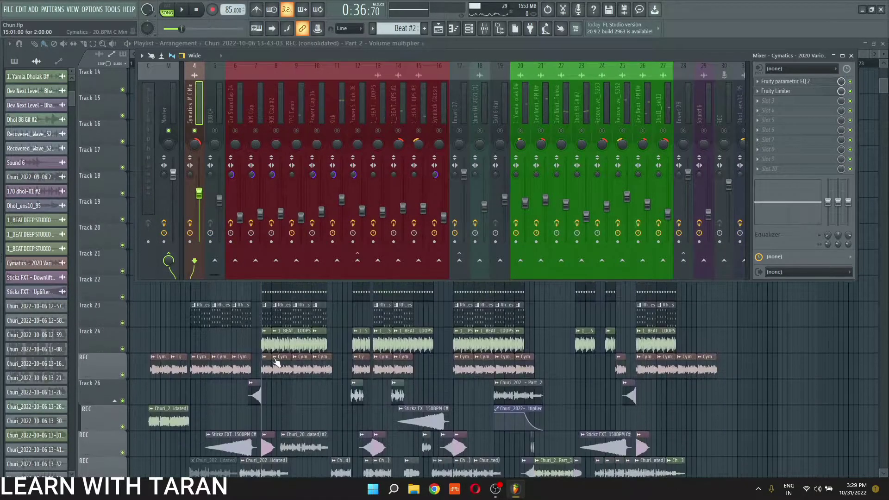
scroll(260, 348, "up", 6)
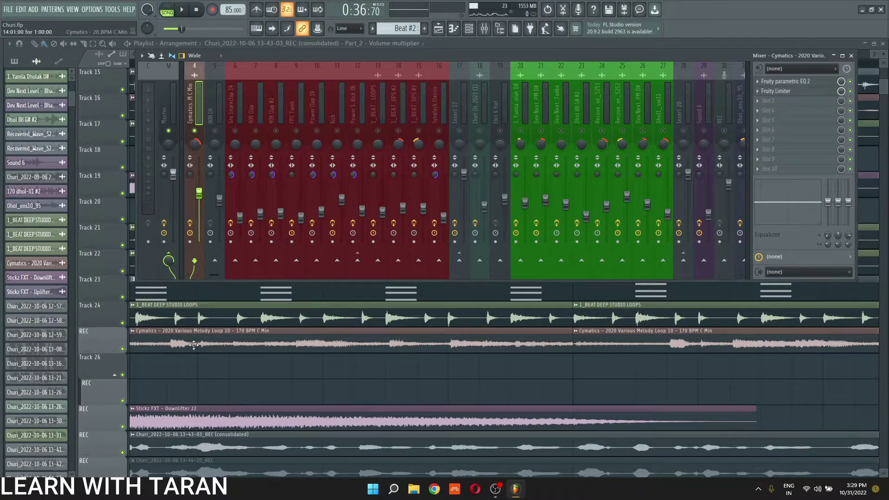
scroll(271, 342, "down", 5)
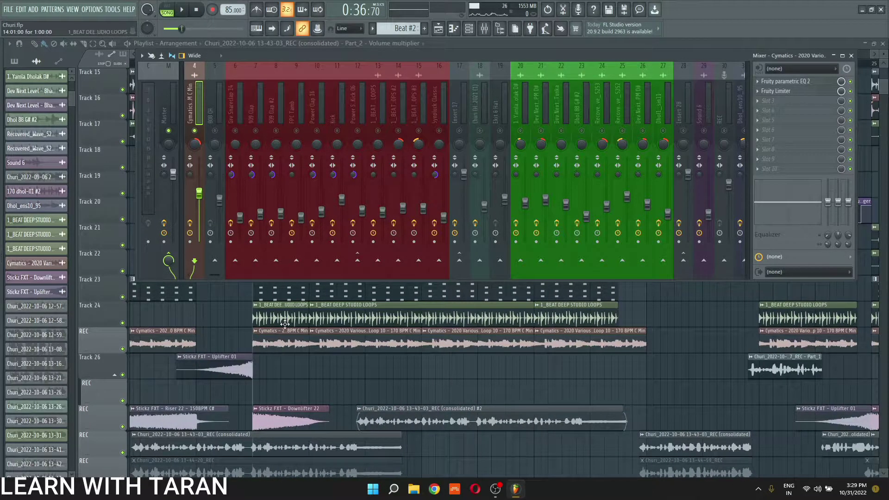
scroll(267, 92, "up", 3)
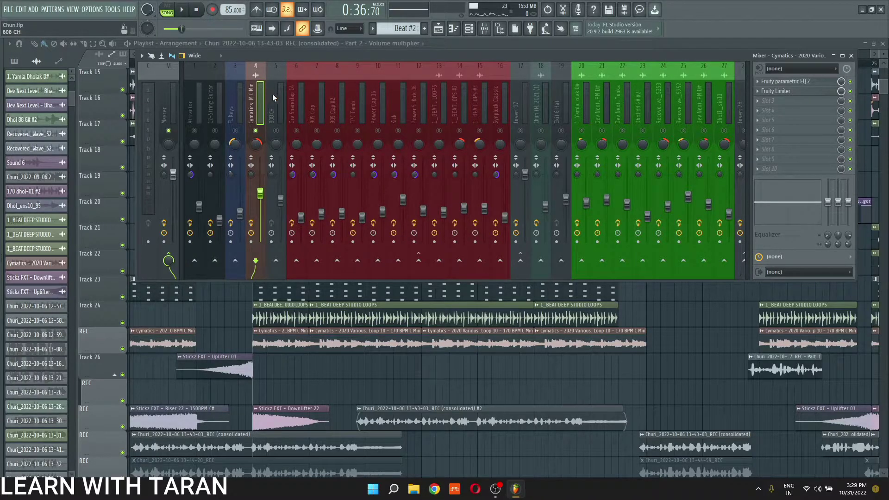
Step: Examine the Cymatics melody loop's Fruity parametric EQ 2 curve, close it and audition the track with its effects
left_click(796, 82)
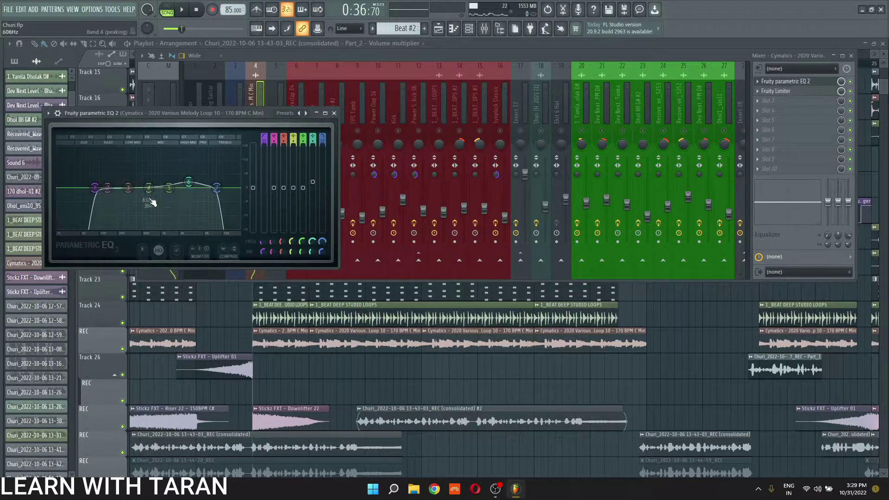
left_click(789, 83)
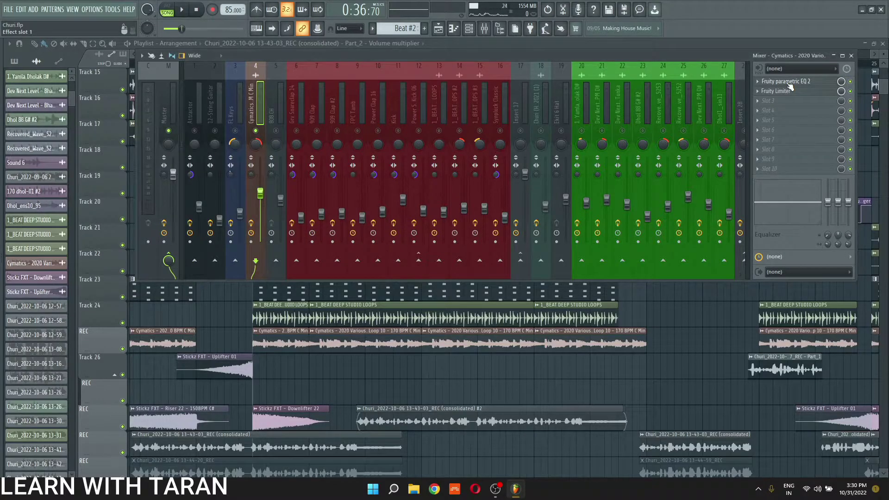
key("space")
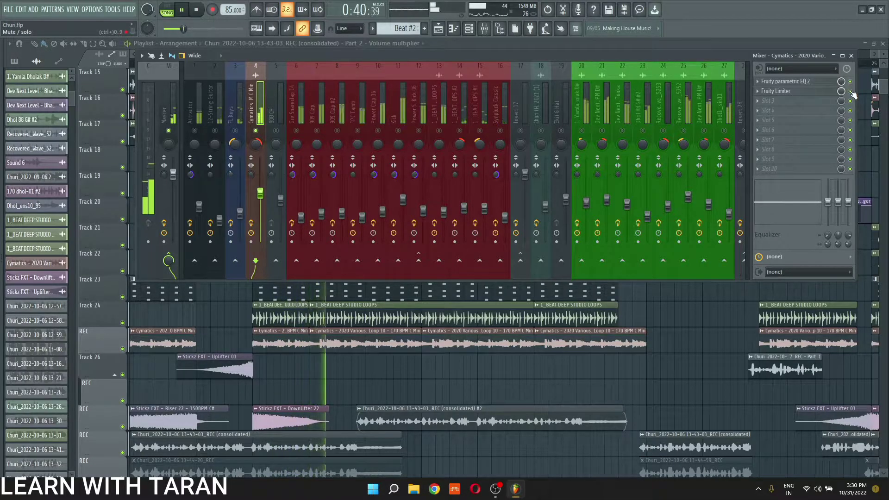
key("space")
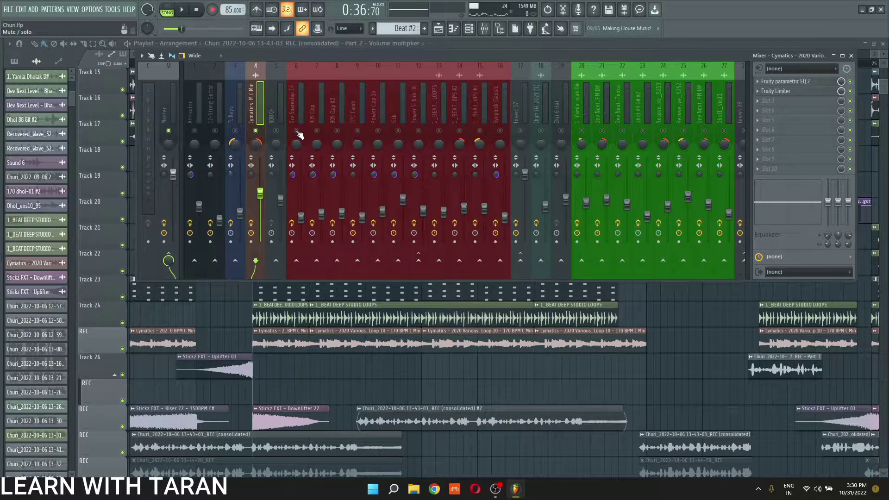
Step: Solo the Grv Snareclap 14 mixer track and audition it
key("space")
key("space")
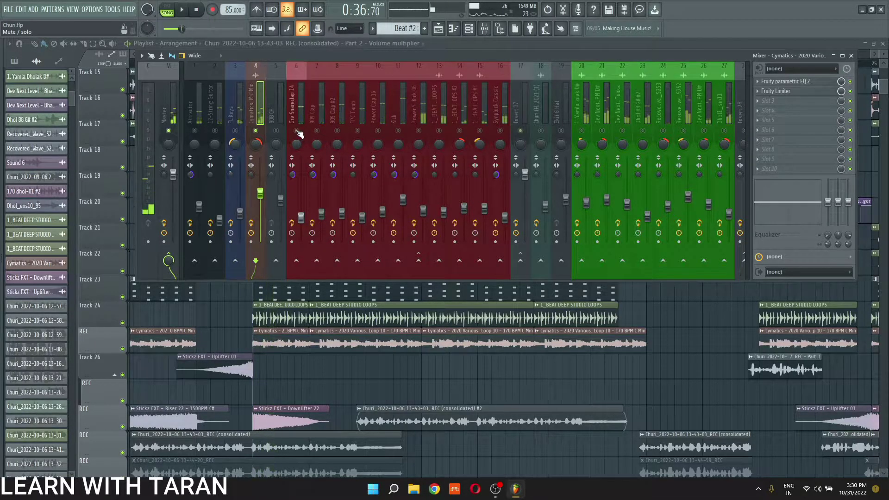
left_click(300, 134)
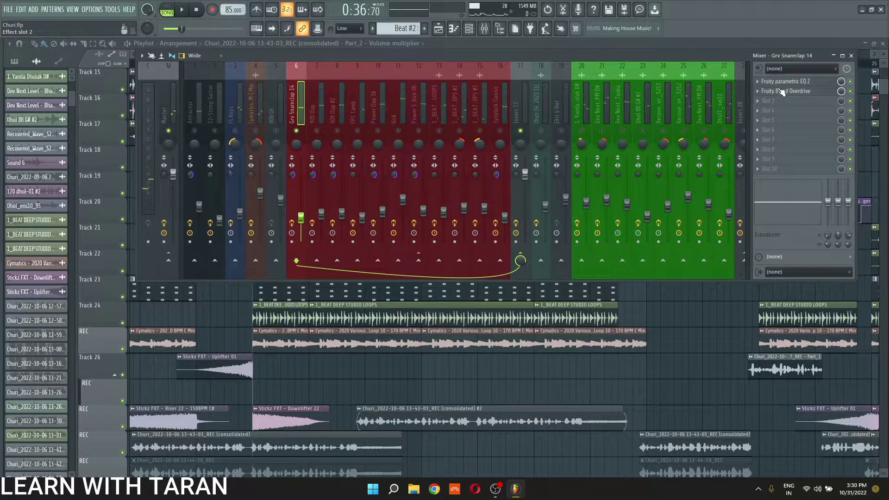
key("space")
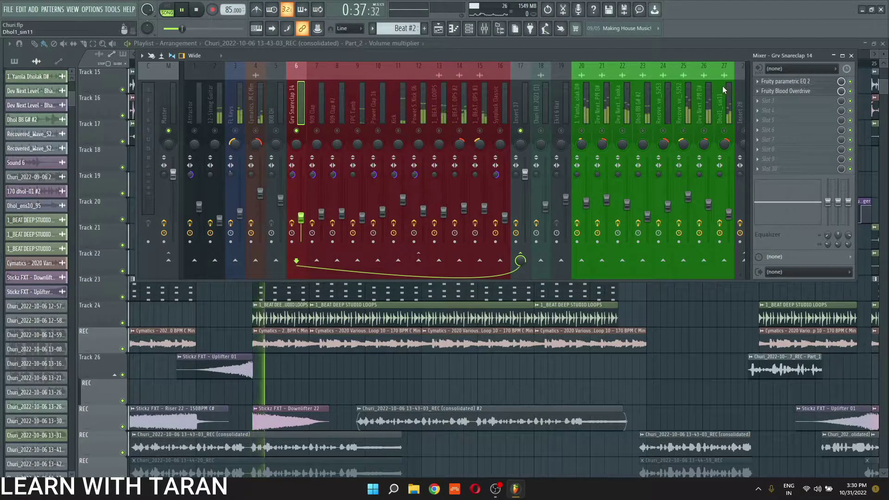
key("space")
Step: Examine the Grv Snareclap 14 track's Fruity parametric EQ 2 curve during playback and check its Fruity Blood Overdrive
left_click(800, 82)
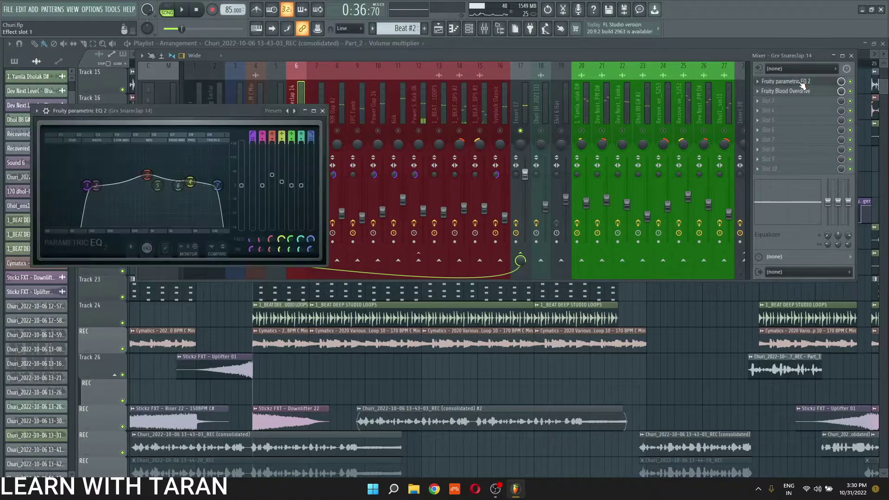
key("space")
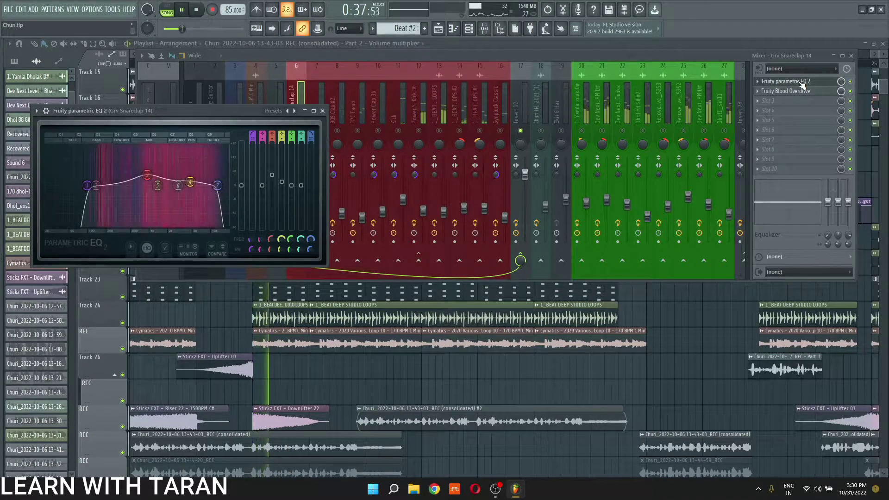
key("space")
left_click(807, 91)
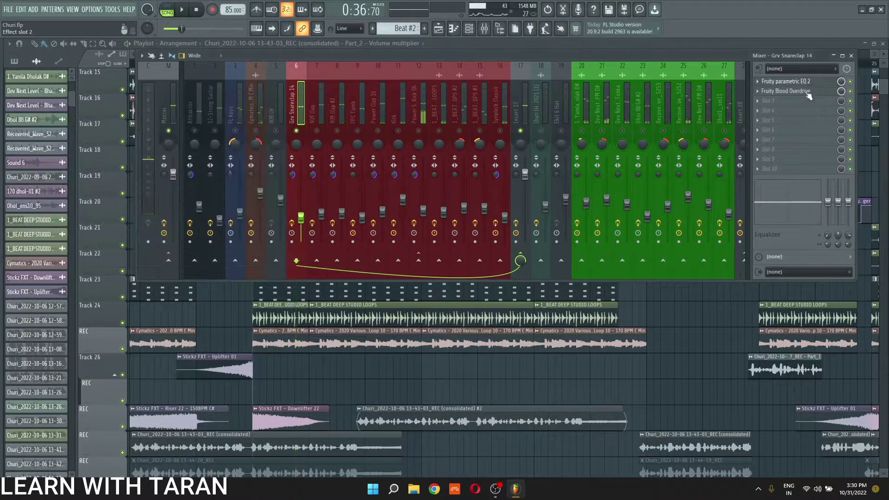
left_click(807, 92)
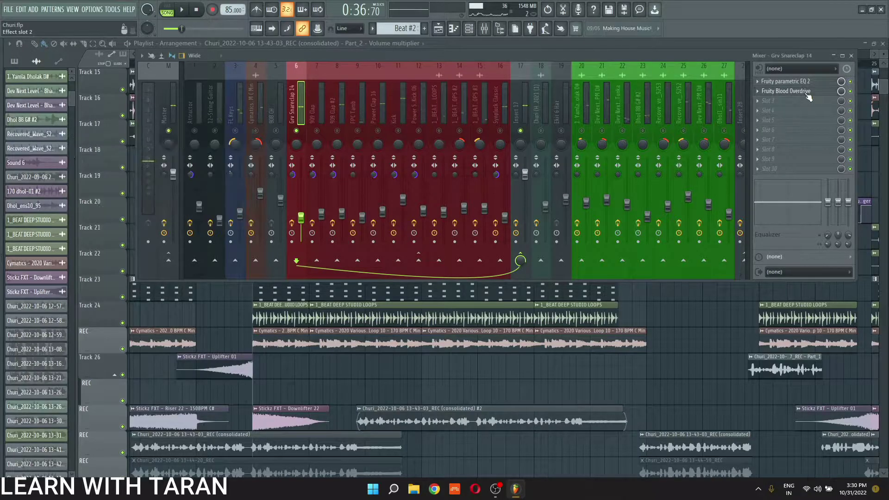
Step: Look through the effect chains of the clap, tambourine, kick and loop mixer tracks, and of the first instrument tracks
left_click(319, 100)
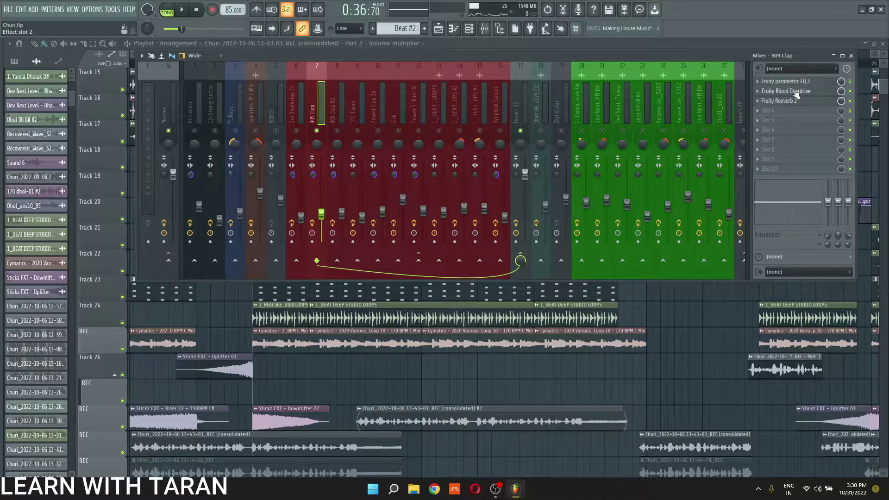
left_click(341, 102)
left_click(363, 109)
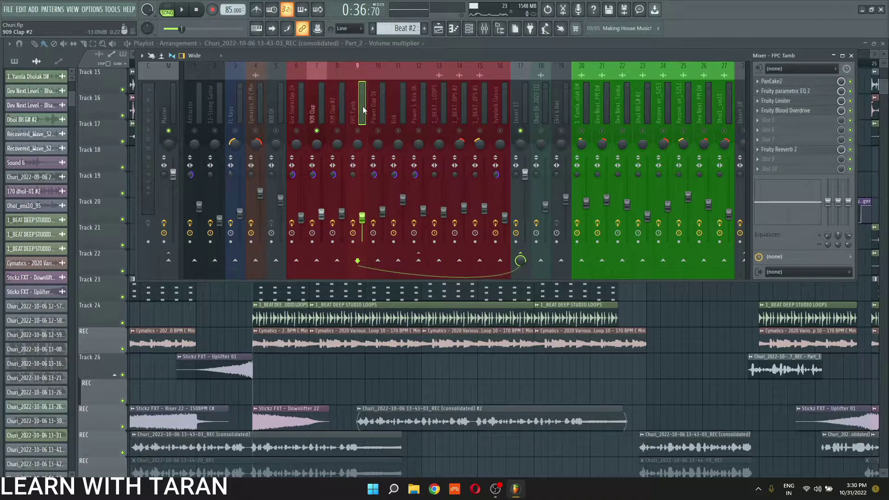
left_click(381, 109)
left_click(402, 109)
left_click(422, 110)
left_click(438, 112)
left_click(461, 114)
left_click(363, 120)
left_click(336, 121)
left_click(315, 118)
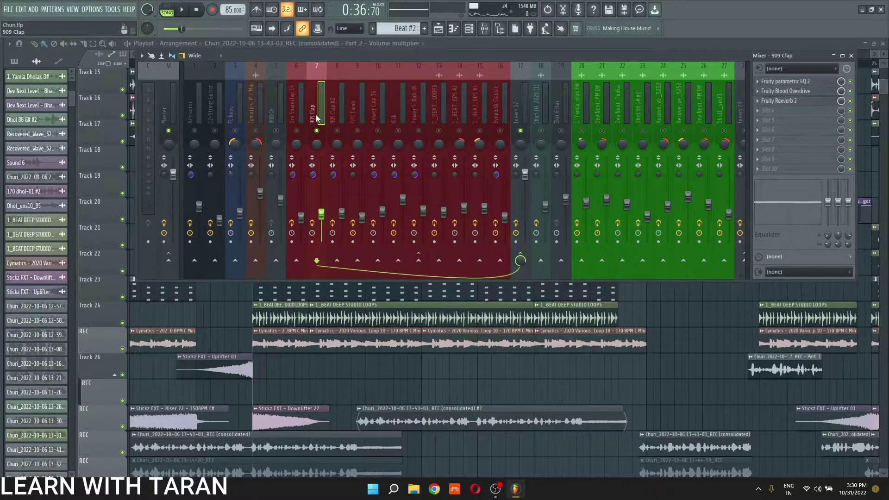
left_click(298, 115)
left_click(214, 118)
left_click(193, 120)
Step: Audition the soloed 909 Clap mixer track
left_click(314, 111)
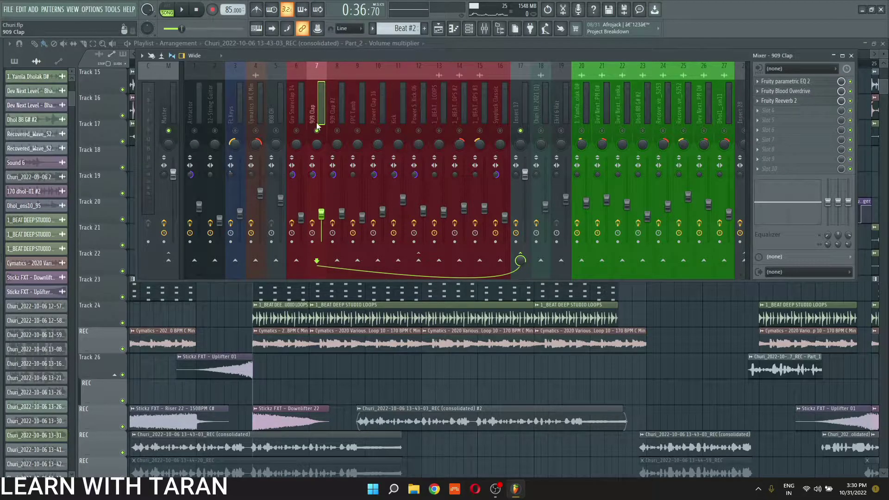
key("space")
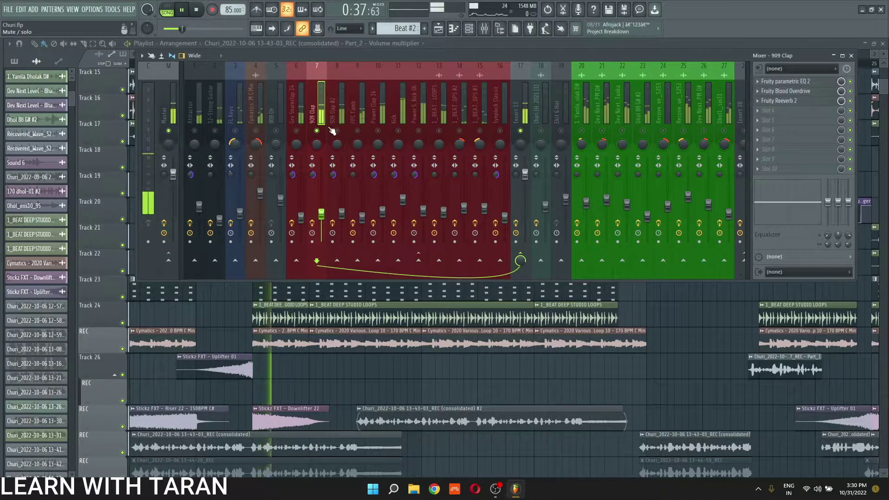
key("space")
Step: Solo the 909 Clap #2 track, audition it while examining its Fruity parametric EQ 2 curve, and close the equalizer
left_click(336, 113)
key("space")
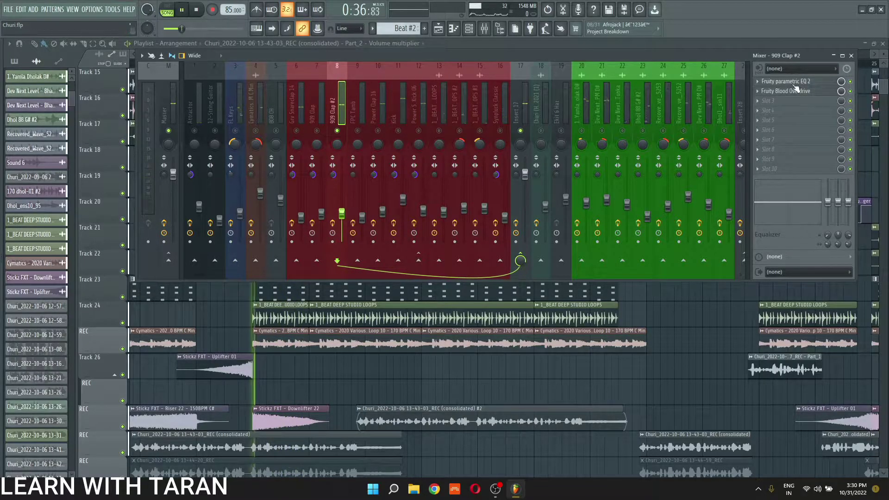
left_click(807, 83)
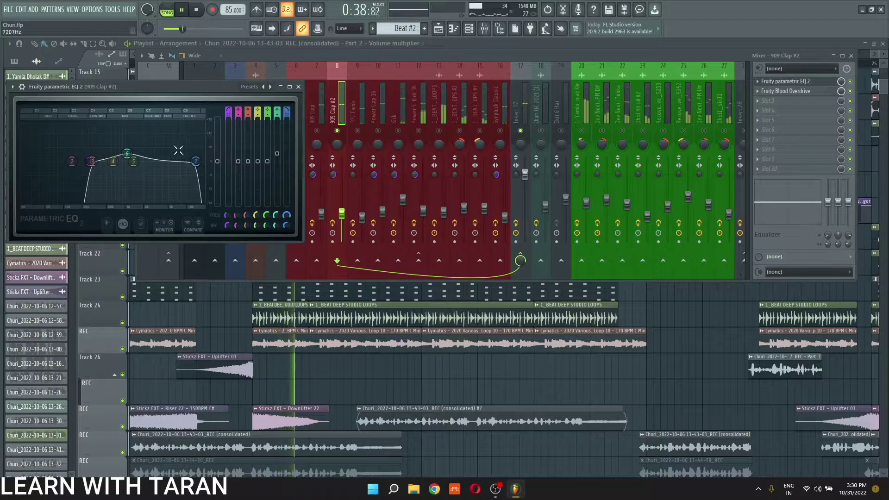
left_click(299, 87)
key("space")
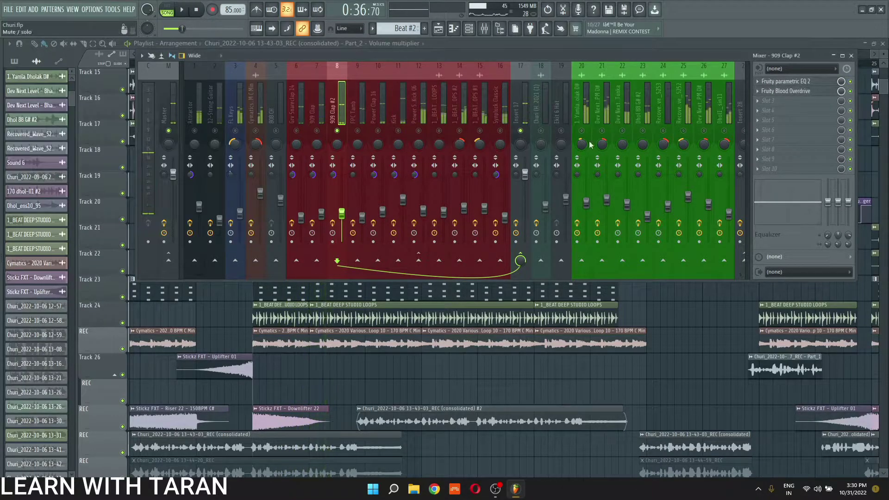
Step: Solo the FPC Tamb track and audition it while examining its PanCake2 panning curve
left_click(361, 125)
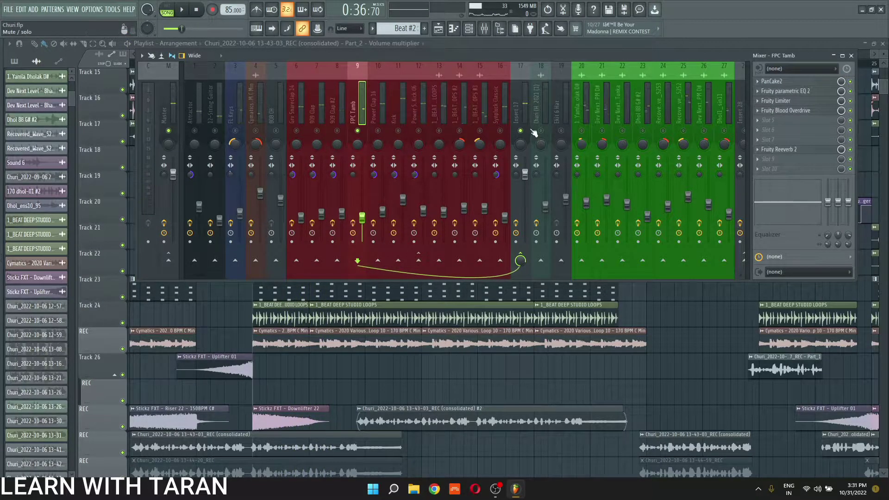
key("space")
left_click(786, 82)
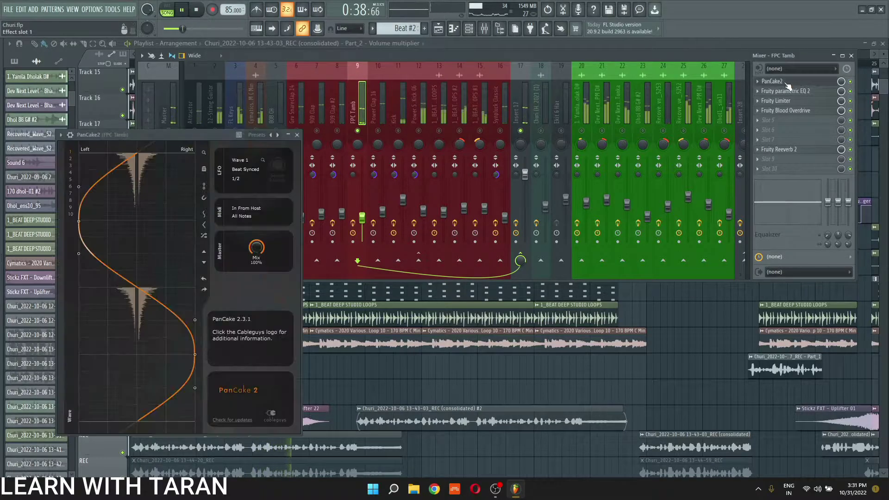
left_click(786, 82)
key("space")
Step: Examine the FPC Tamb track's Fruity parametric EQ 2 curve and Fruity Limiter settings during playback, and close both
key("space")
left_click(793, 92)
key("space")
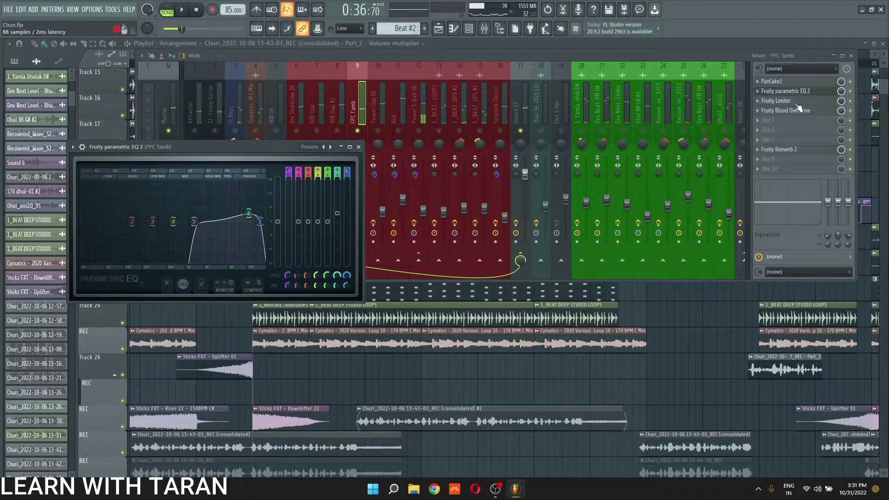
left_click(796, 103)
key("space")
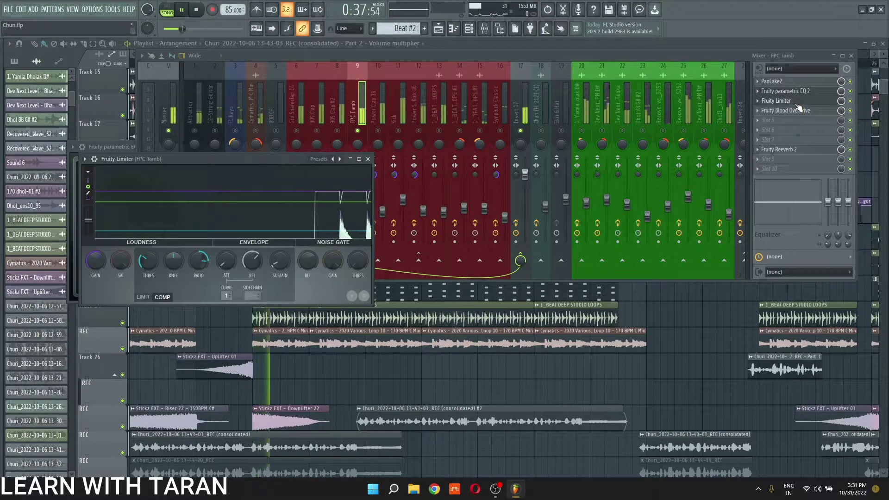
left_click(803, 100)
left_click(803, 93)
Step: Examine the FPC Tamb track's Fruity Blood Overdrive and Fruity Reeverb 2 settings during playback, then stop the song
left_click(798, 112)
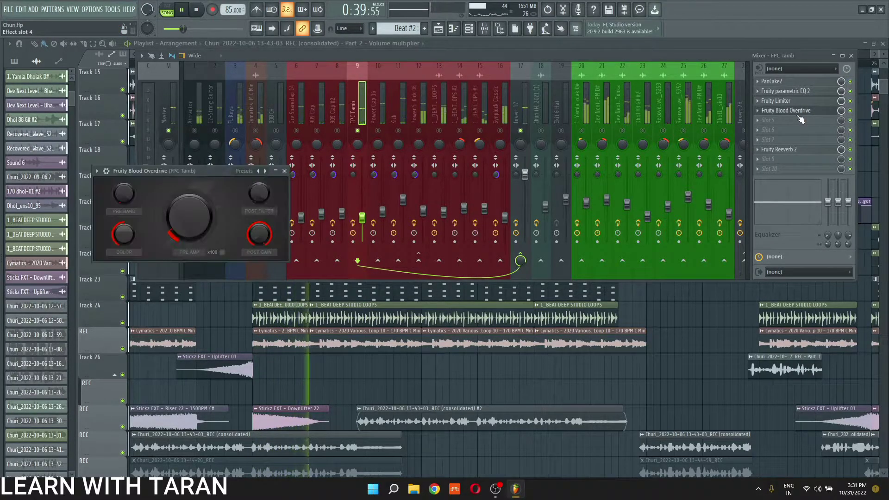
left_click(798, 112)
left_click(797, 149)
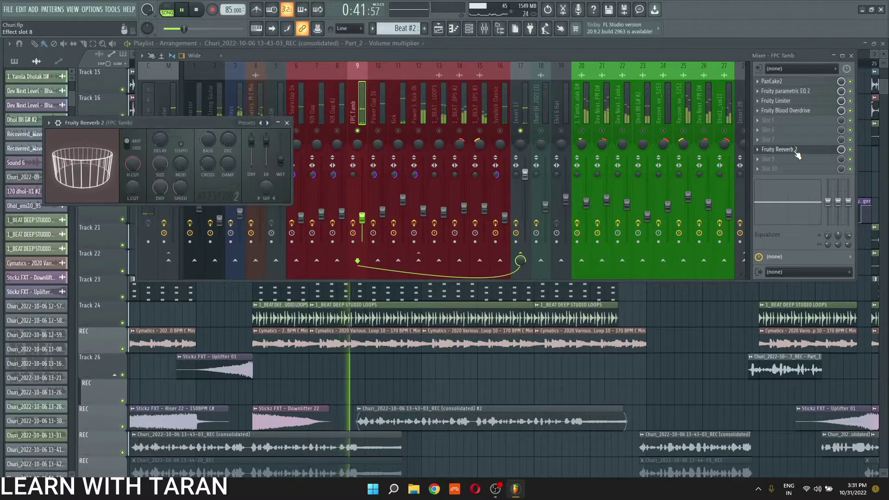
left_click(798, 149)
key("space")
Step: Solo the Power Clap 16 mixer track and audition it
left_click(388, 134)
key("space")
key("space")
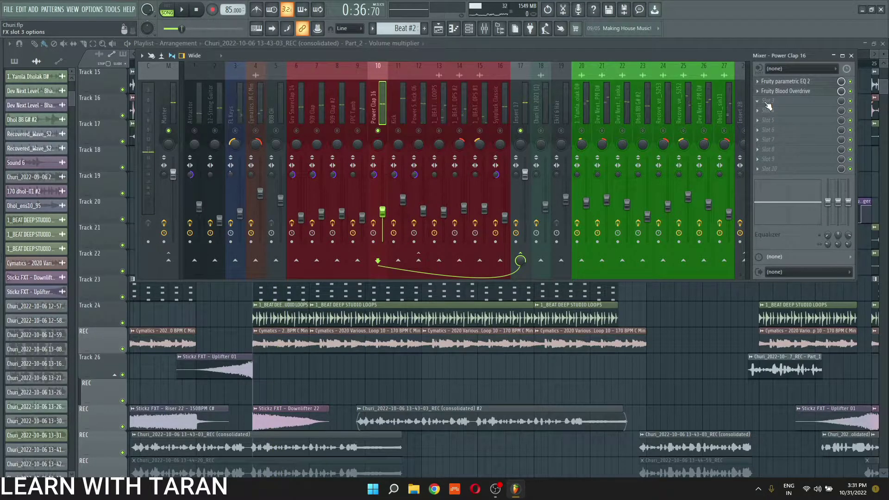
key("space")
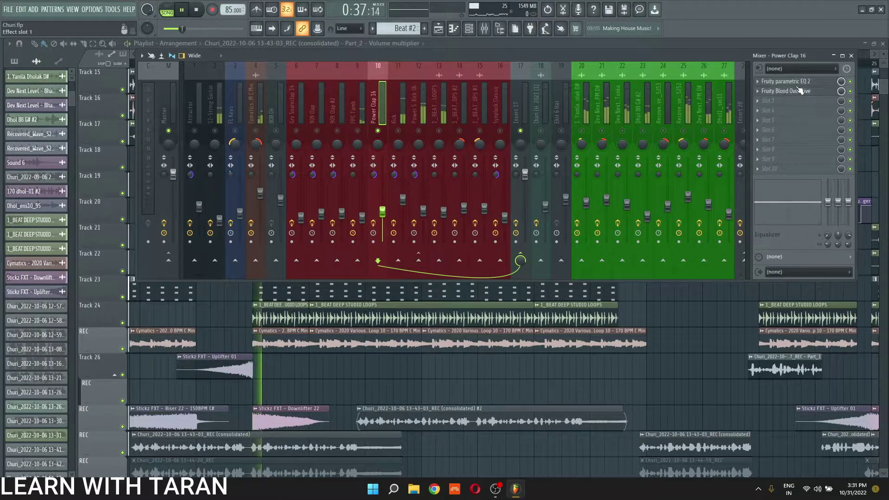
Step: Check the Power Clap 16 track's Fruity parametric EQ 2 and Fruity Blood Overdrive while it plays, then stop playback
left_click(800, 82)
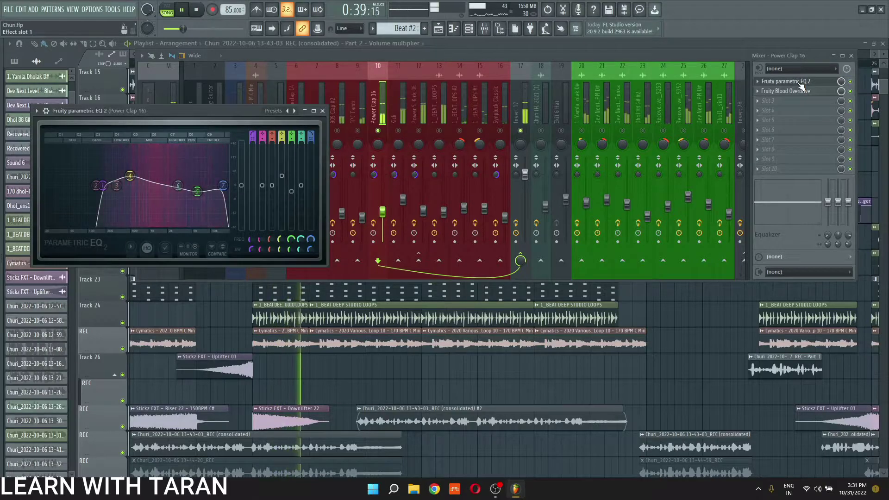
left_click(800, 83)
left_click(802, 91)
left_click(802, 90)
key("space")
Step: Reopen the Power Clap 16 equalizer to inspect its high-frequency cut band, and close it
left_click(803, 82)
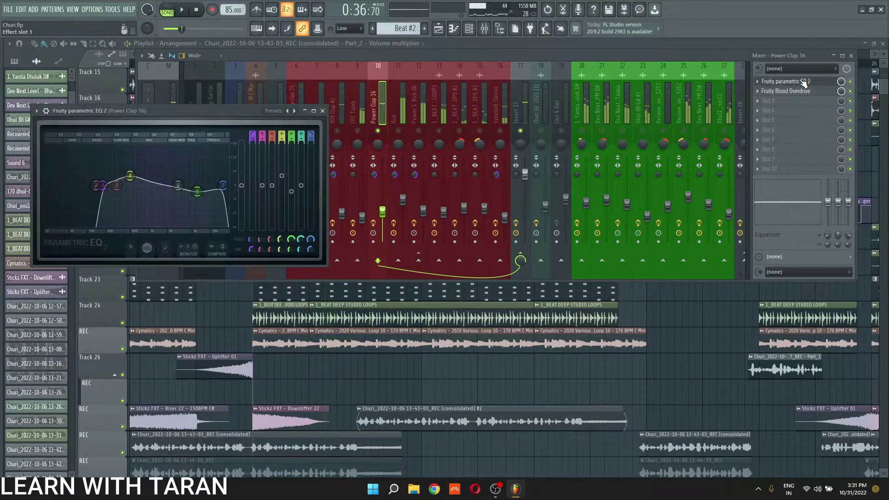
left_click(197, 191)
left_click(323, 112)
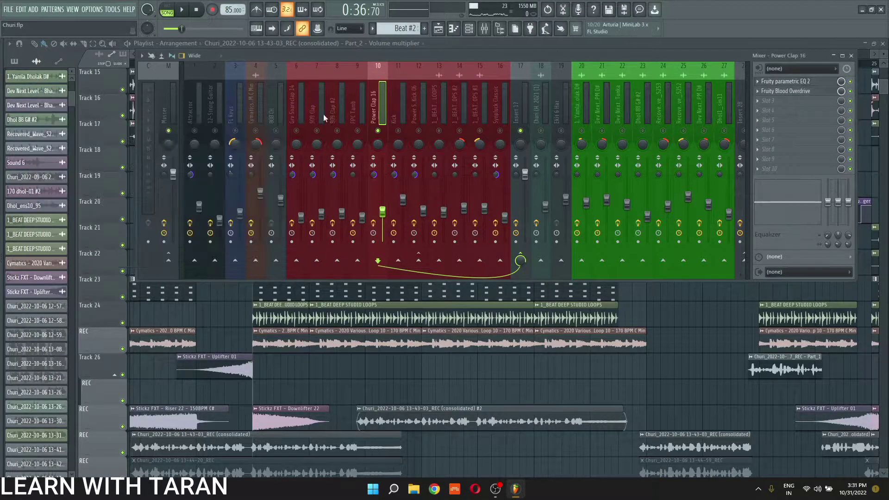
Step: Solo Kick and Power ShortKick 06 together and inspect the sidechain input connection of Power ShortKick 06's Trackspacer25
left_click(406, 132)
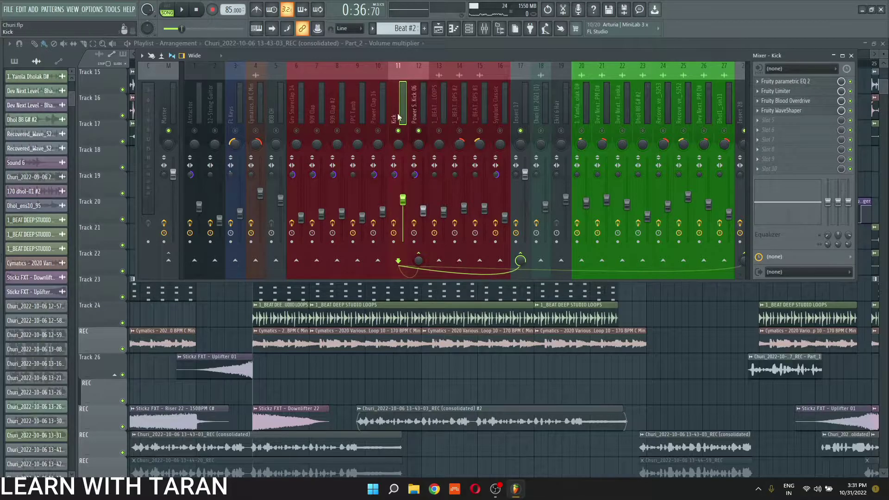
left_click(418, 120)
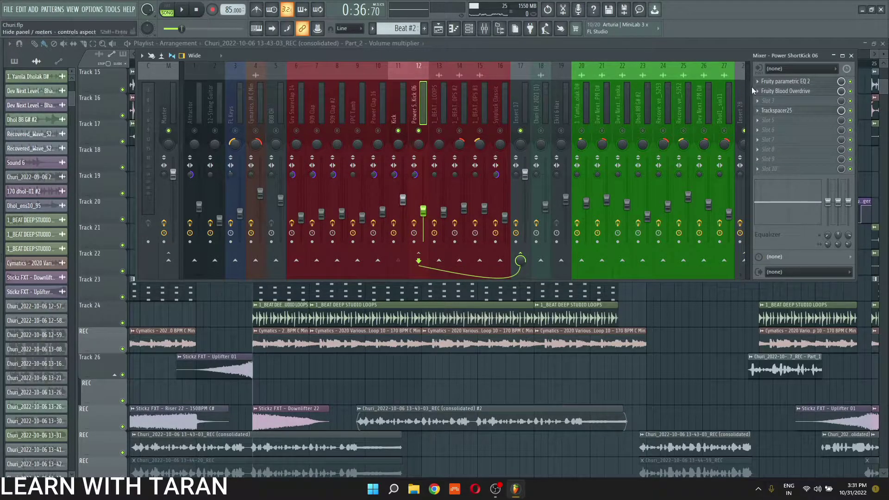
left_click(793, 111)
left_click(75, 139)
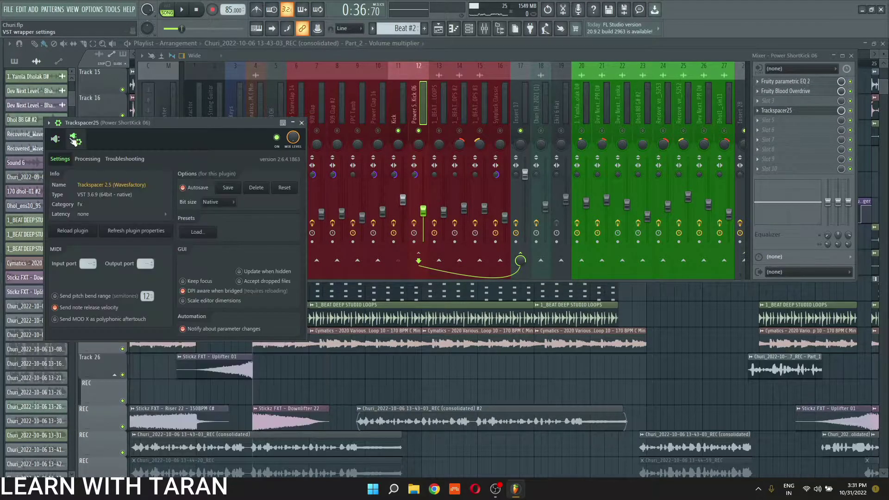
left_click(87, 158)
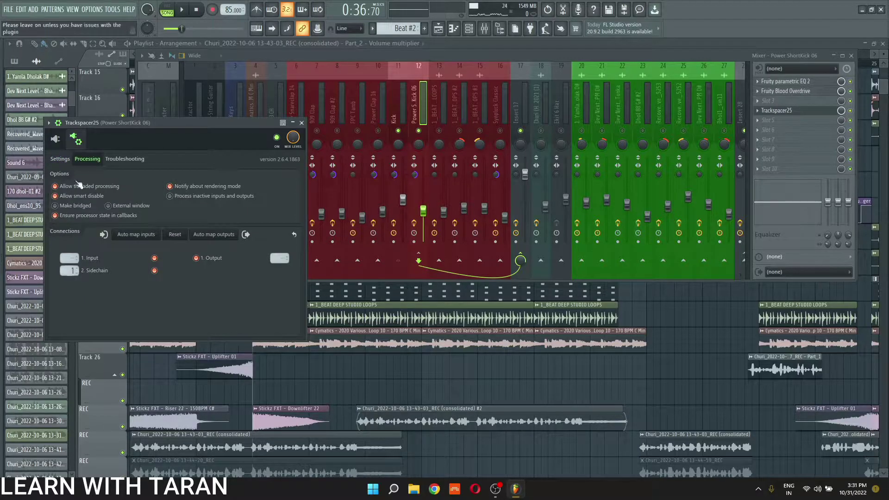
Step: Audition both kicks while examining the Trackspacer25 controls, close the plugin and stop playback
left_click(56, 139)
key("space")
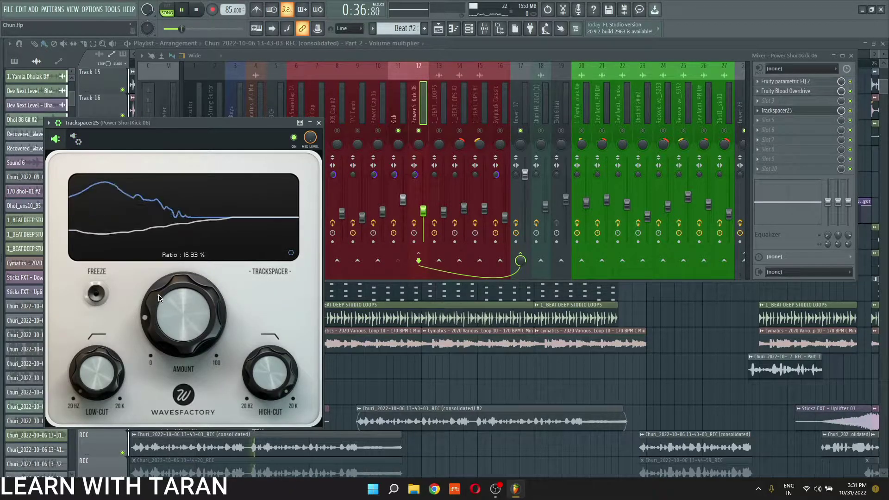
left_click(319, 124)
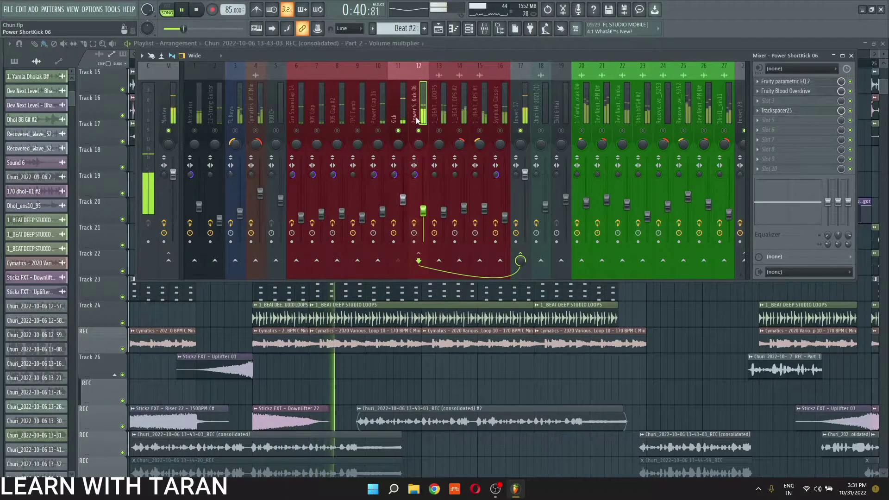
key("space")
Step: Check the Kick track's sidechain send to Power ShortKick 06 during playback
key("Left")
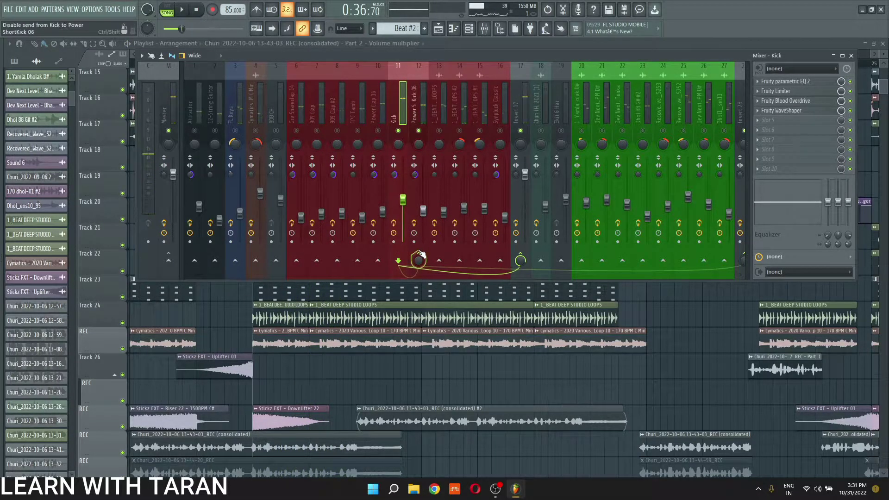
left_click(418, 261)
key("space")
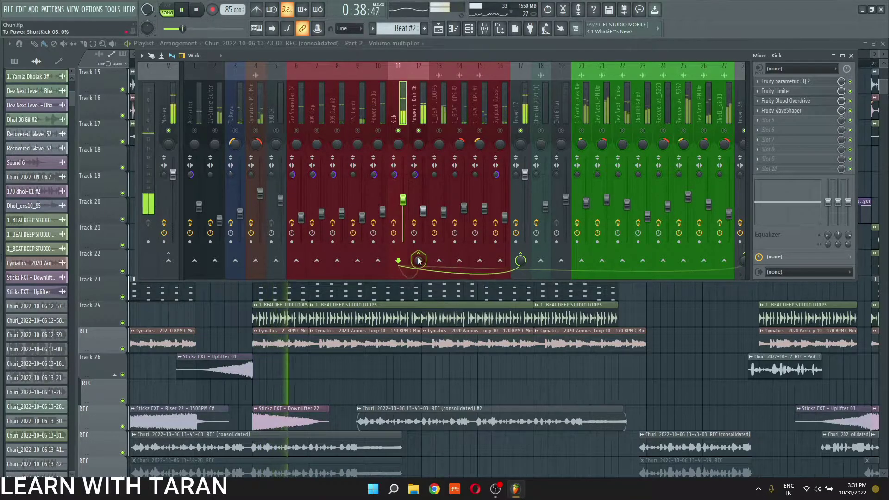
Step: Reopen Trackspacer25 on Power ShortKick 06 and review its processing and sidechain connection settings
left_click(415, 108)
left_click(806, 118)
left_click(806, 116)
left_click(804, 111)
key("space")
left_click(75, 141)
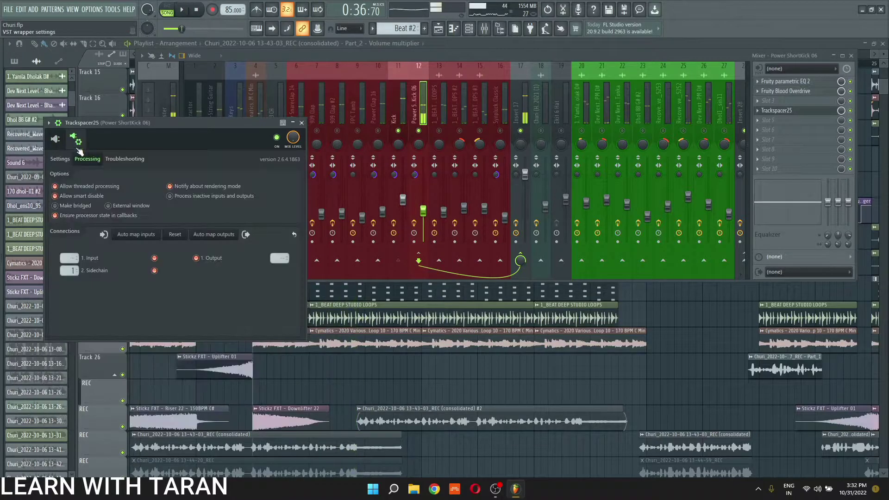
Step: Return to Trackspacer25's main controls on Power ShortKick 06 and audition both kicks through it
left_click(76, 140)
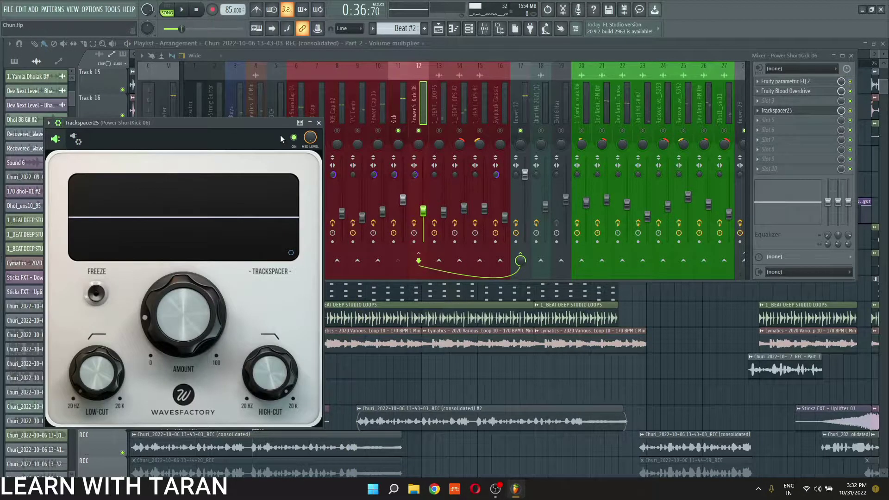
key("space")
mouse_move(212, 304)
key("space")
key("space")
Step: Sweep Trackspacer25's Amount up and down to 0 %, set it to 15 %, close the plugin and stop playback
left_click_drag(213, 304, 218, 193)
left_click_drag(278, 118, 210, 398)
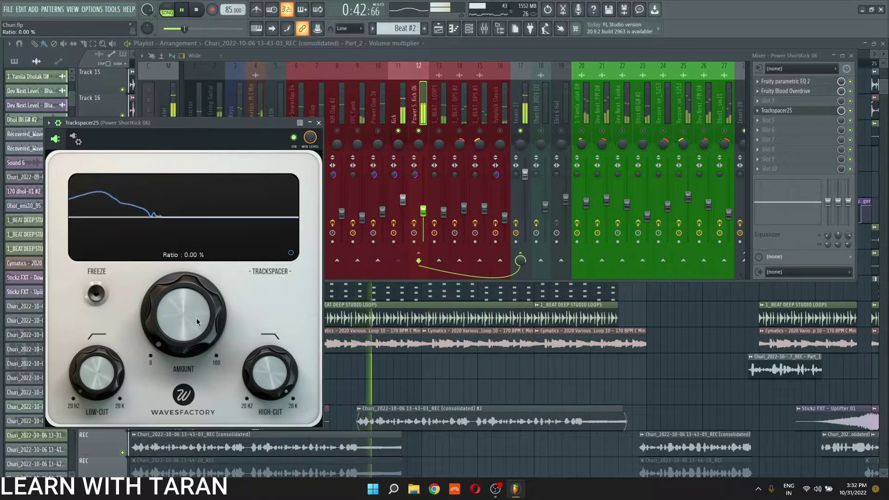
left_click_drag(196, 318, 197, 280)
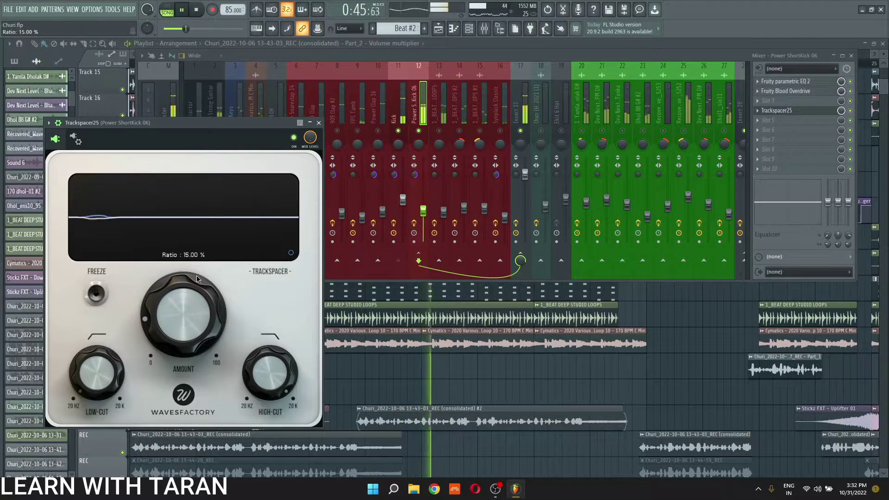
left_click(318, 123)
key("space")
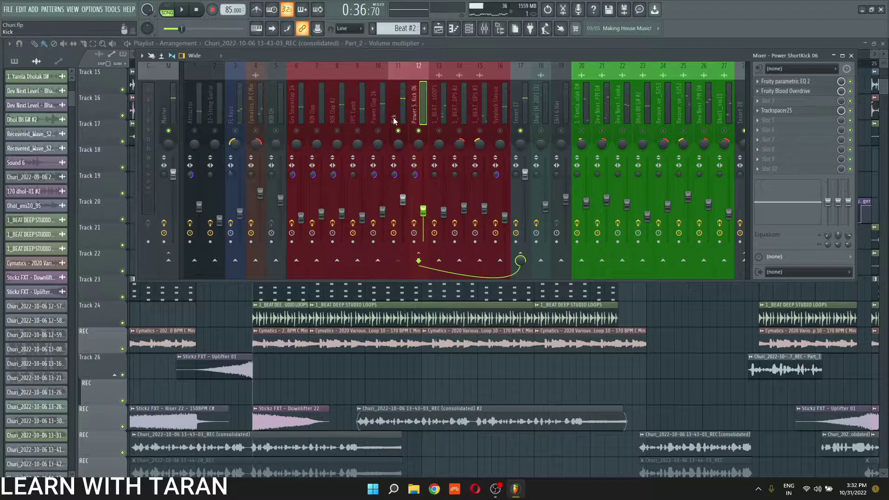
Step: Select the Kick mixer track and review the curve in its Fruity parametric EQ 2
left_click(395, 121)
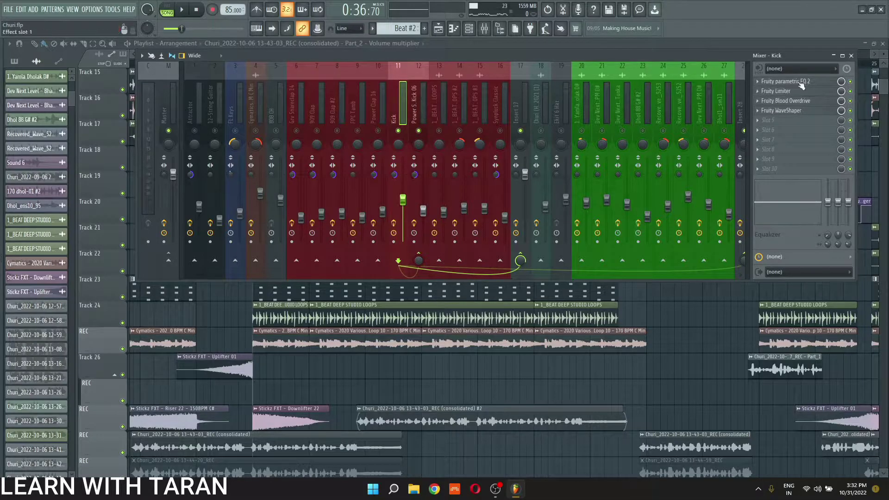
left_click(818, 83)
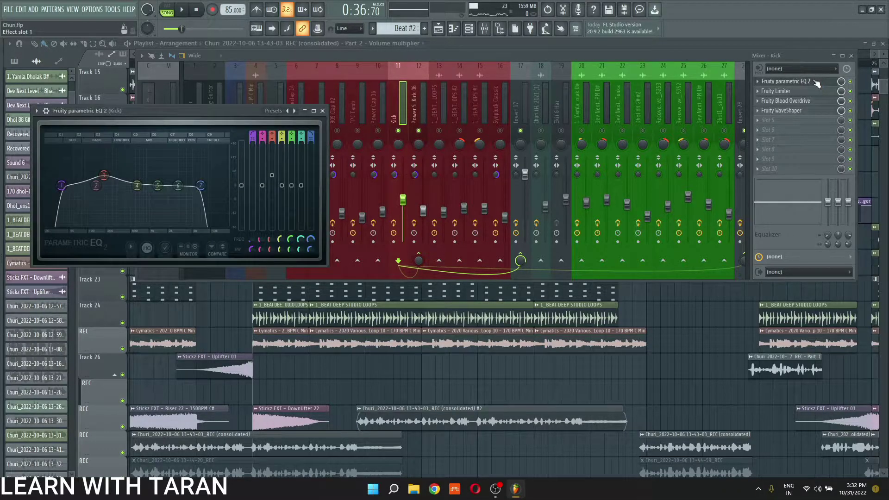
left_click(323, 111)
Step: Review the Kick track's Fruity Limiter settings and audition the kick alone through them
left_click(790, 91)
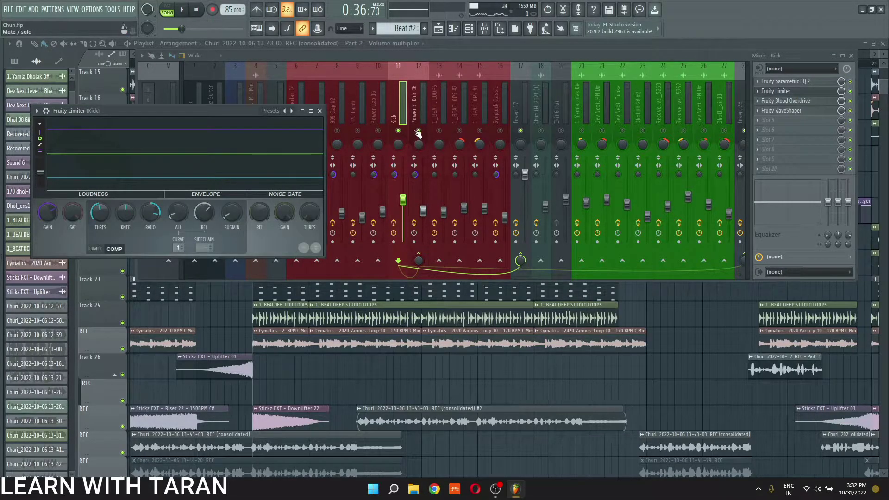
left_click(42, 121)
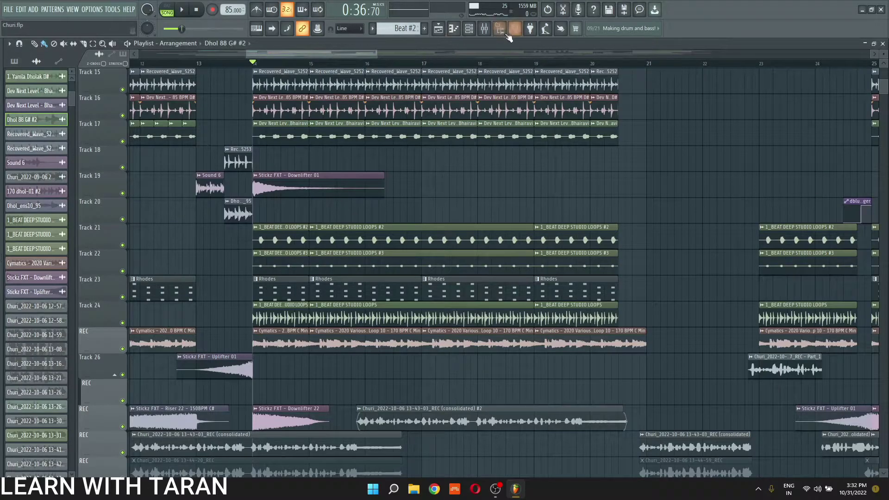
left_click(484, 28)
left_click(796, 92)
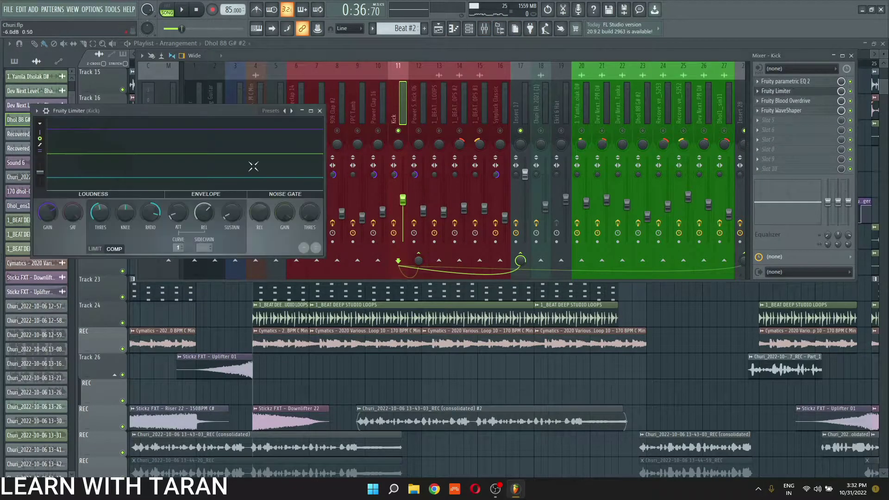
key("space")
key("space")
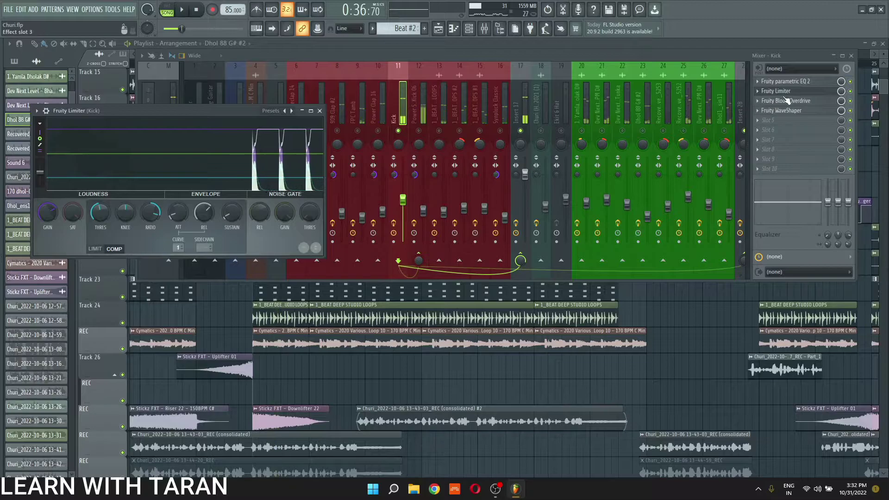
Step: Review Kick's Fruity Blood Overdrive and Fruity WaveShaper, and audition the kick with the overdrive bypassed
left_click(802, 101)
left_click(803, 101)
left_click(807, 111)
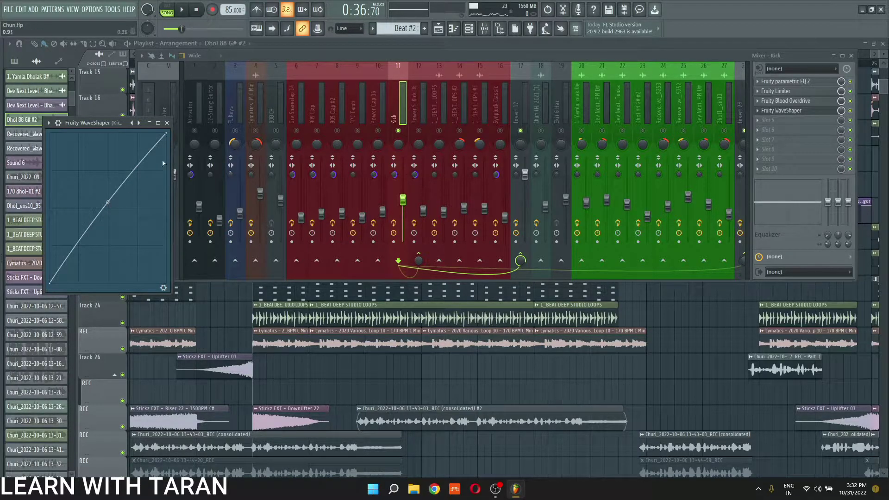
left_click(167, 124)
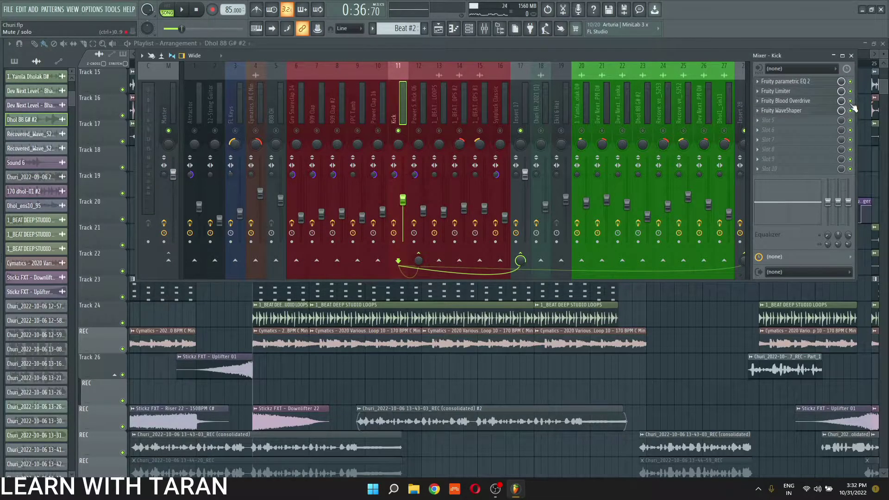
key("space")
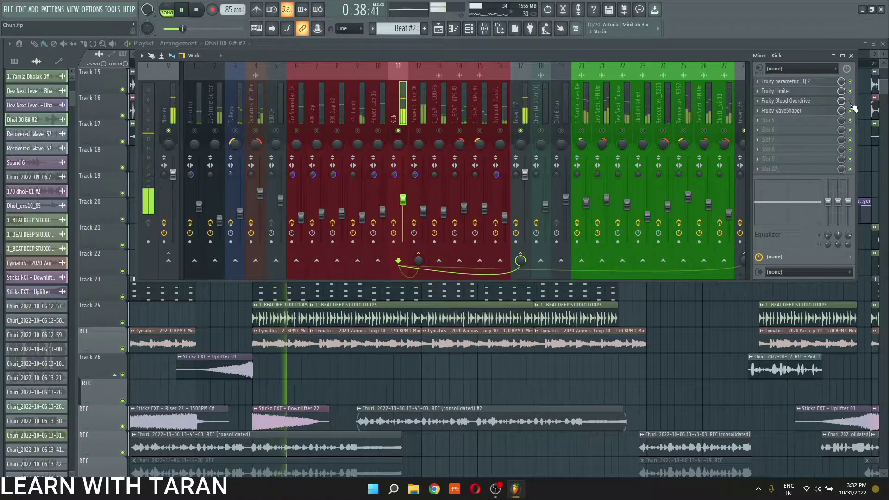
key("space")
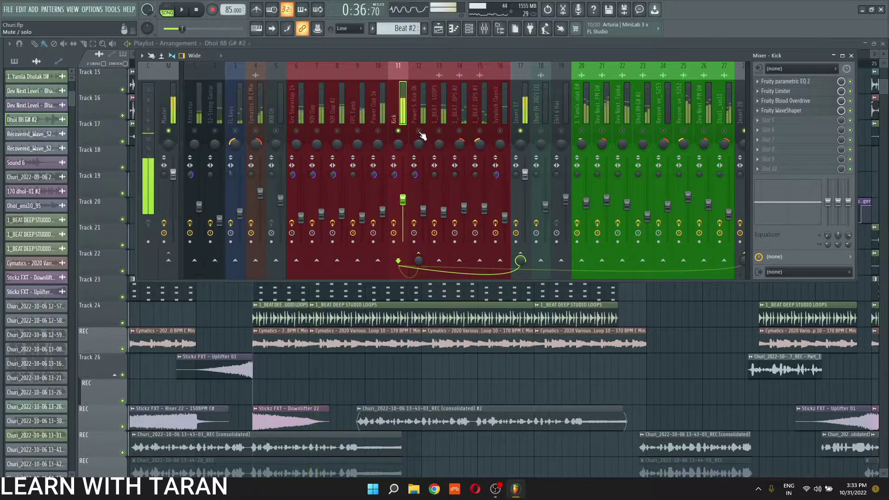
Step: Solo the Power ShortKick 06 mixer track and audition it alone
left_click(421, 130)
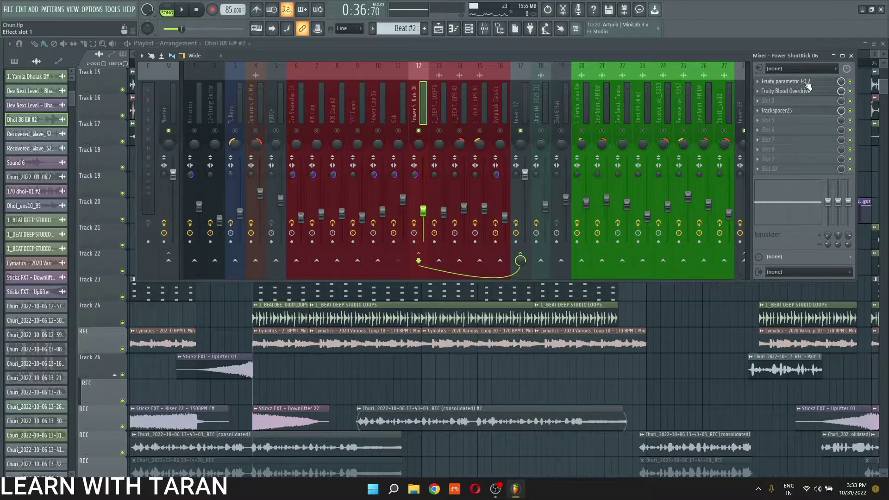
key("space")
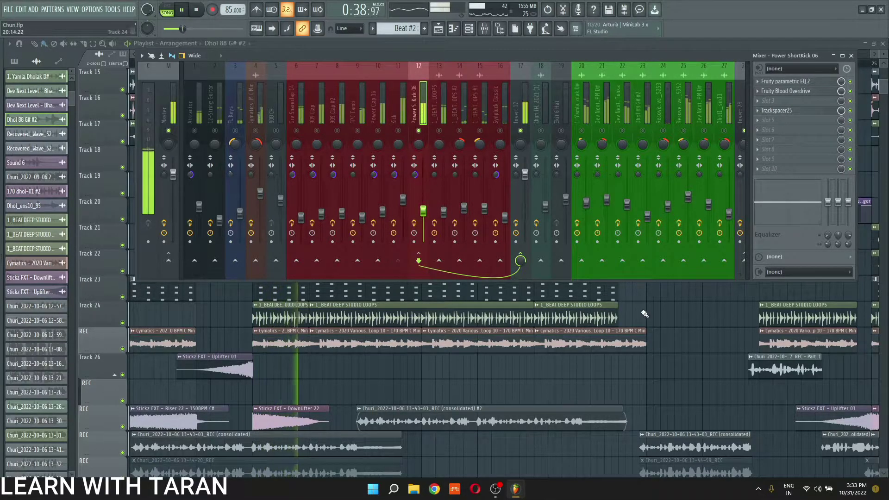
key("space")
Step: Locate the Kichhk pattern in the playlist and examine its notes in the piano roll and channel rack
key("F9")
scroll(441, 246, "up", 10)
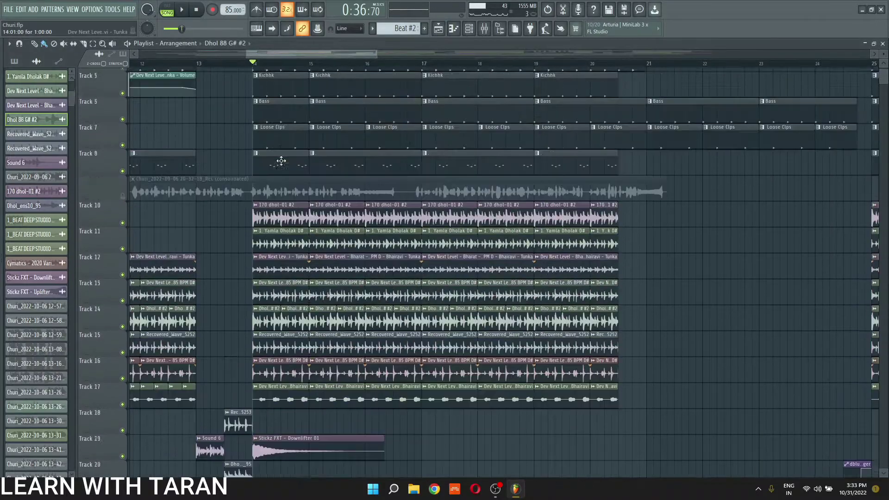
double_click(263, 189)
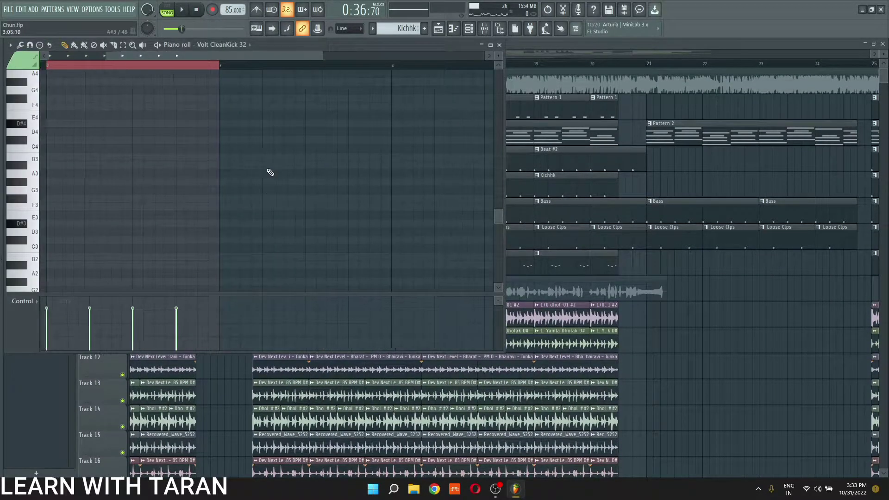
left_click(499, 45)
key("F6")
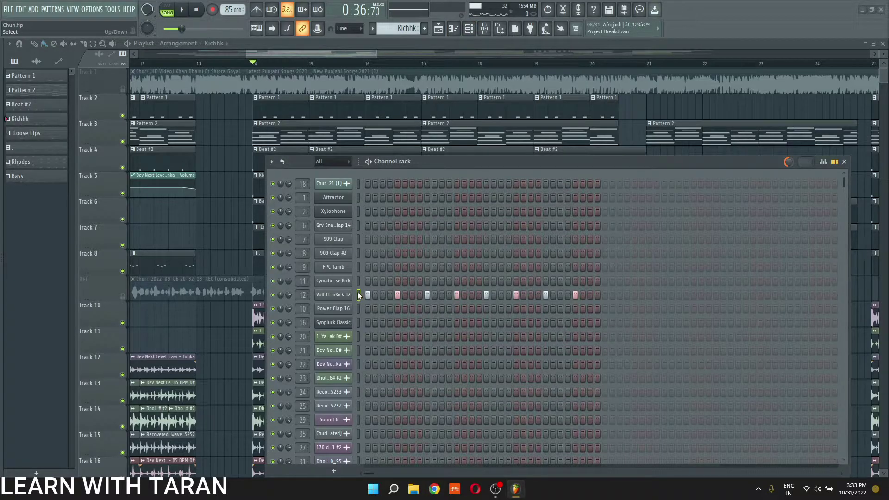
Step: Review Volt CleanKick 32's sample, envelope and miscellaneous settings, closing the sampler and channel rack when done
left_click(334, 294)
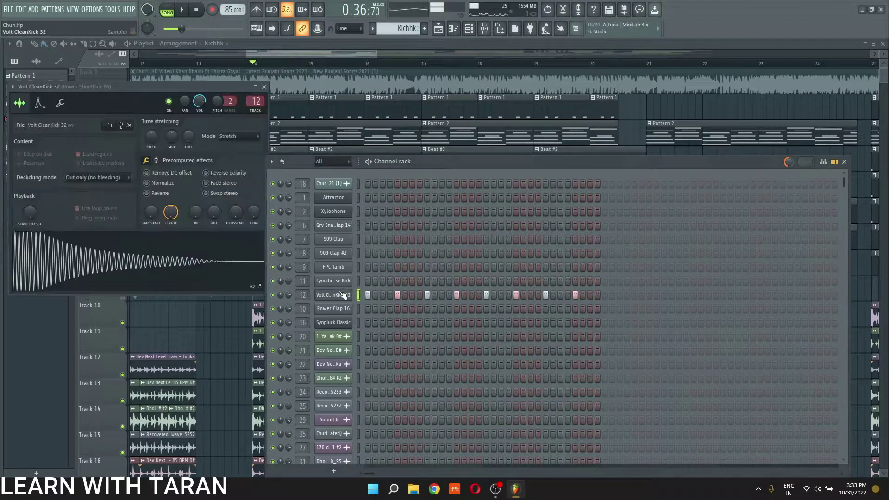
left_click_drag(152, 219, 152, 225)
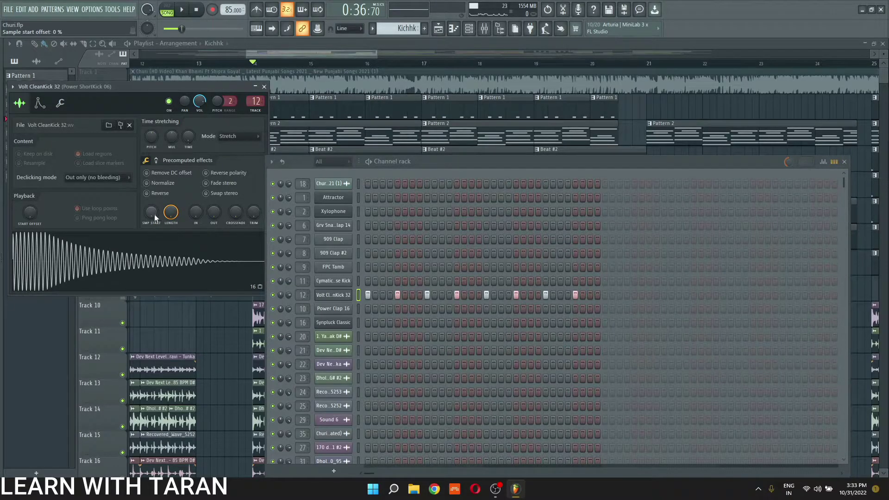
left_click(39, 103)
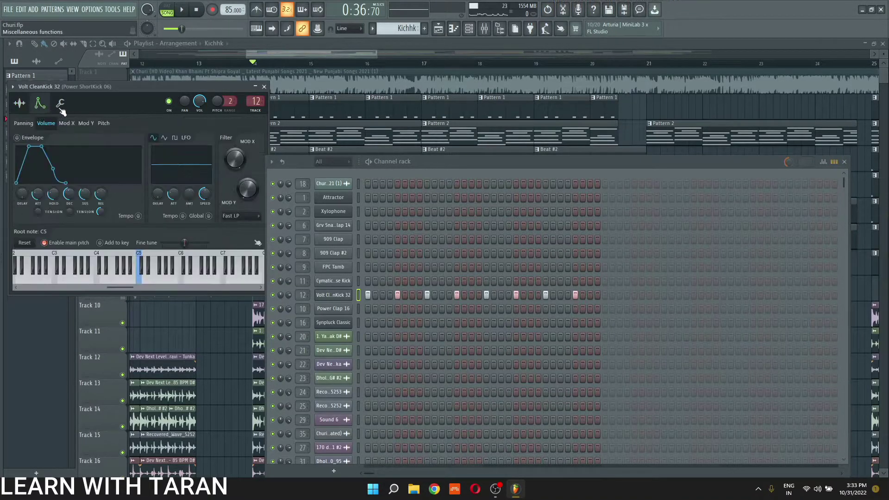
left_click(60, 103)
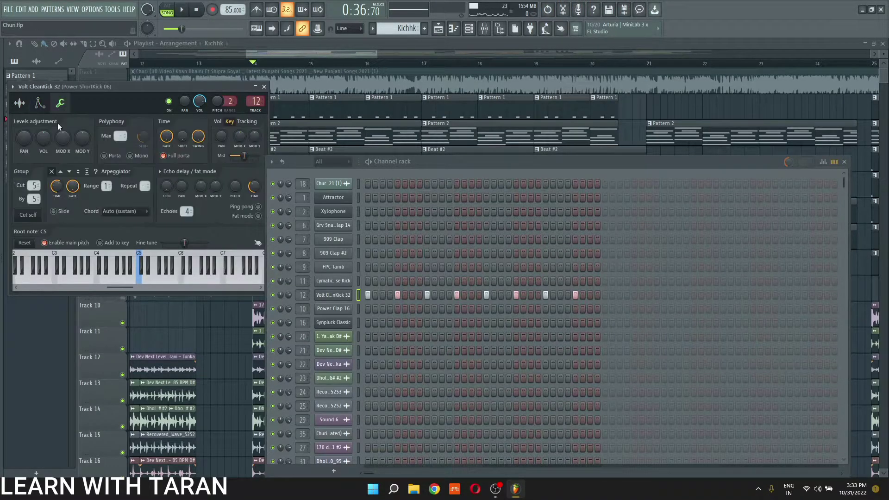
left_click(265, 87)
left_click(844, 162)
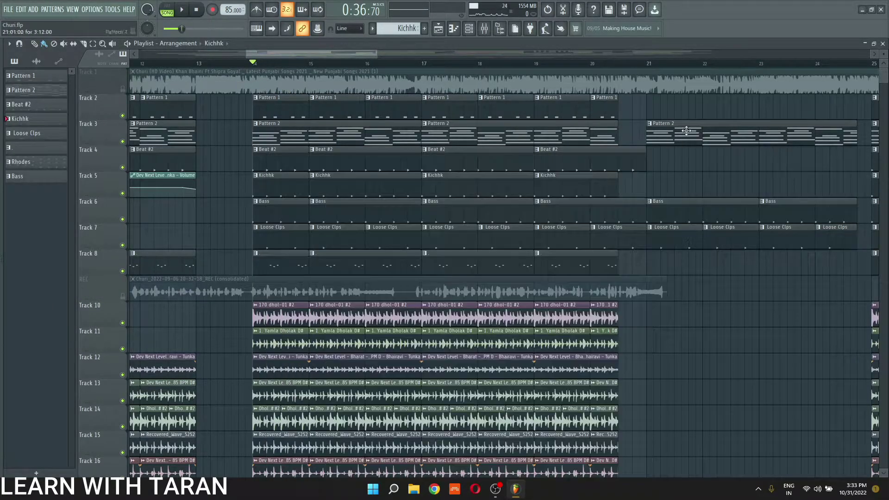
Step: Return to the mixer, solo the 1_BEAT DEEP STUDIO LOOPS track on insert 13 and audition it
left_click(484, 28)
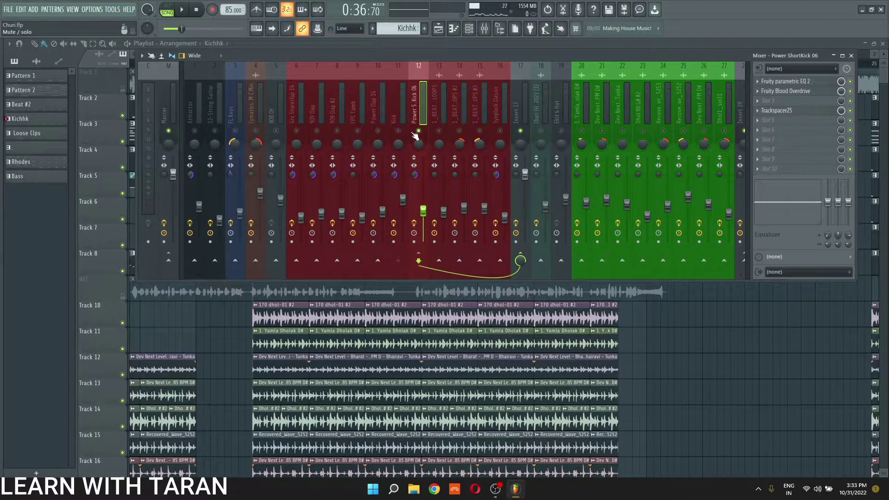
right_click(439, 93)
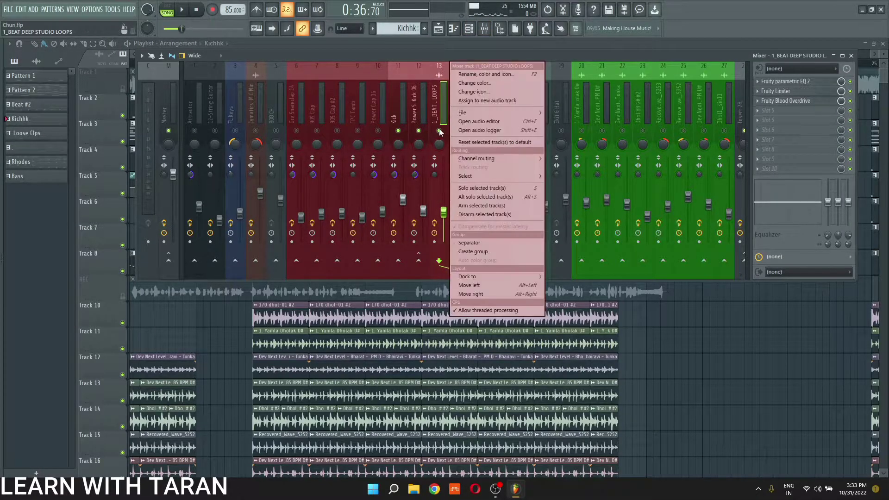
left_click(438, 93)
key("space")
key("space")
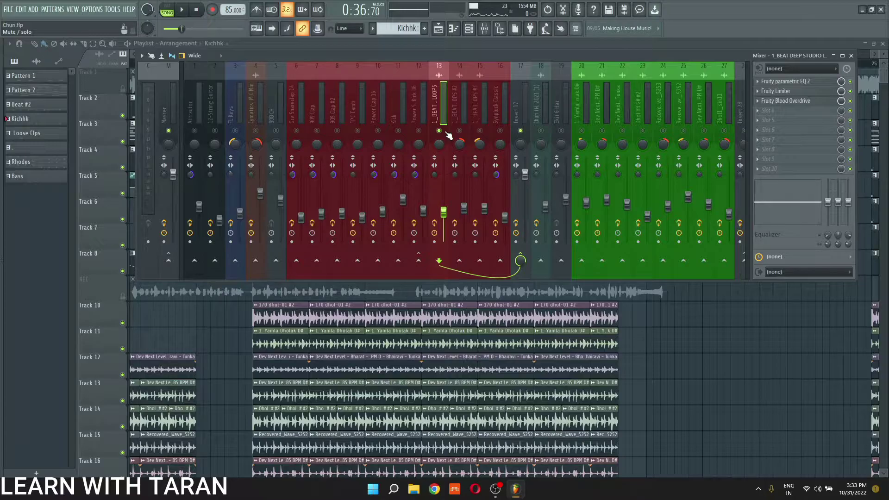
Step: Examine the Fruity parametric EQ 2 on 1_BEAT DEEP STUDIO LOOPS during playback and close it
left_click(799, 82)
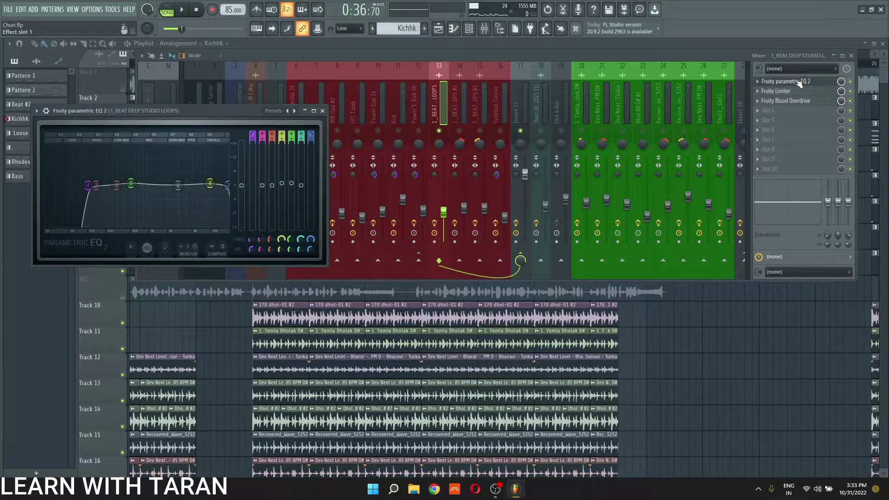
key("space")
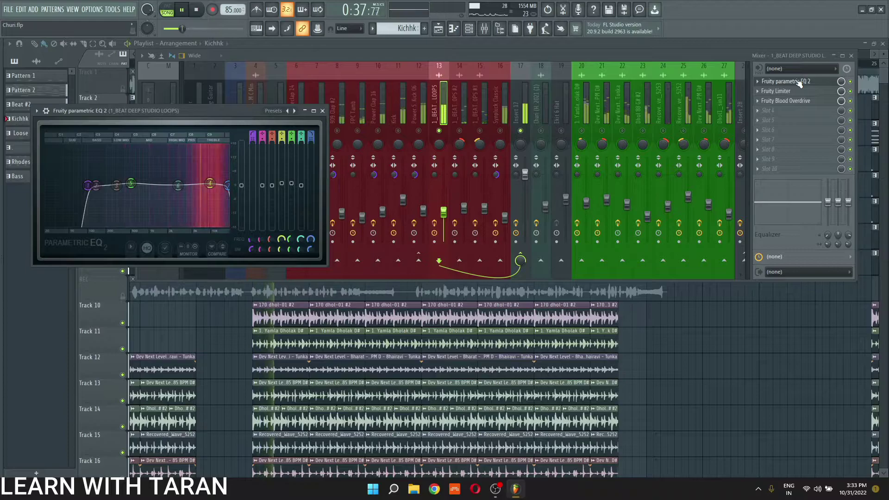
key("space")
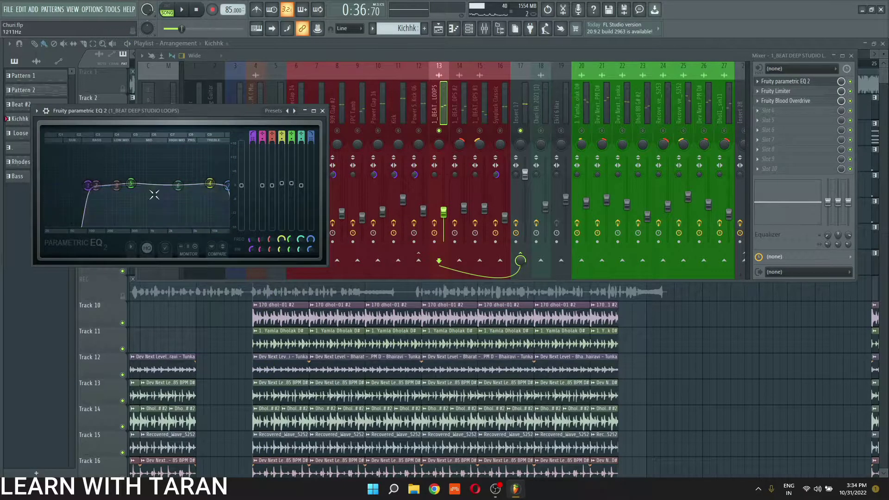
left_click(817, 82)
Step: Examine the Fruity Limiter on 1_BEAT DEEP STUDIO LOOPS during playback and close it
left_click(801, 91)
key("space")
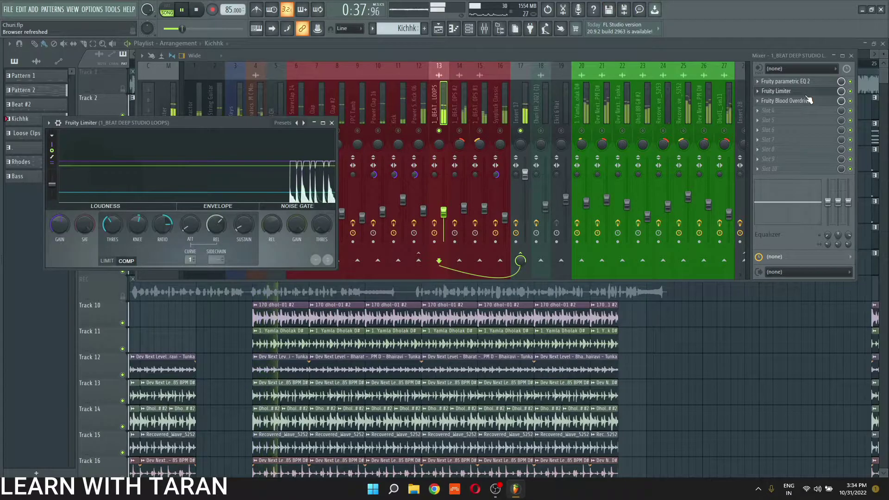
key("space")
left_click(806, 94)
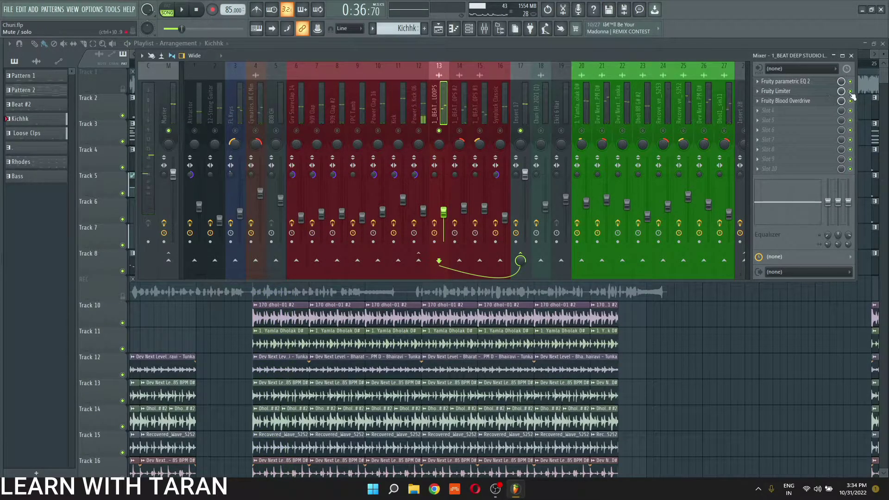
Step: Compare 1_BEAT DEEP STUDIO LOOPS with Fruity Blood Overdrive off and on during playback, and close the plugin
key("space")
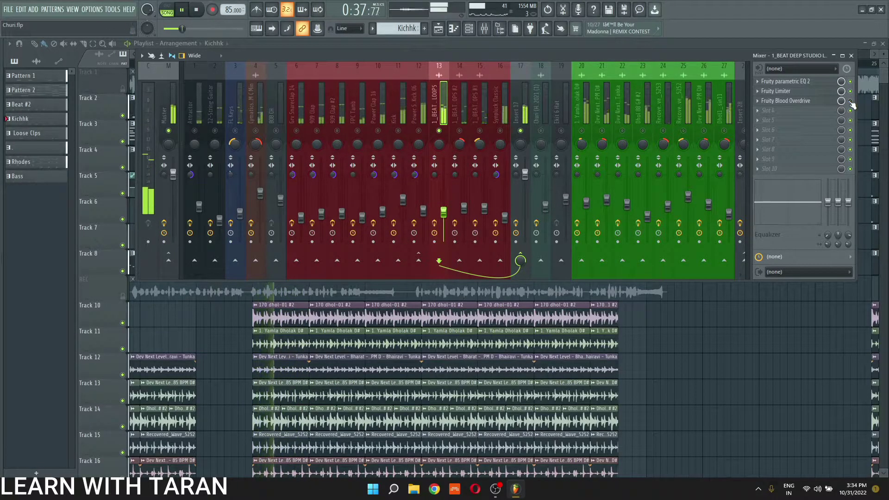
left_click(829, 101)
left_click(851, 101)
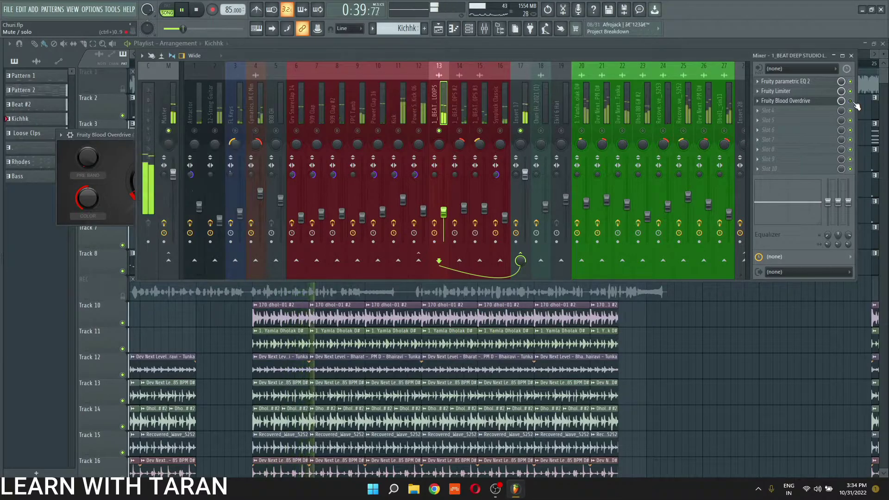
left_click(851, 101)
key("space")
left_click(783, 101)
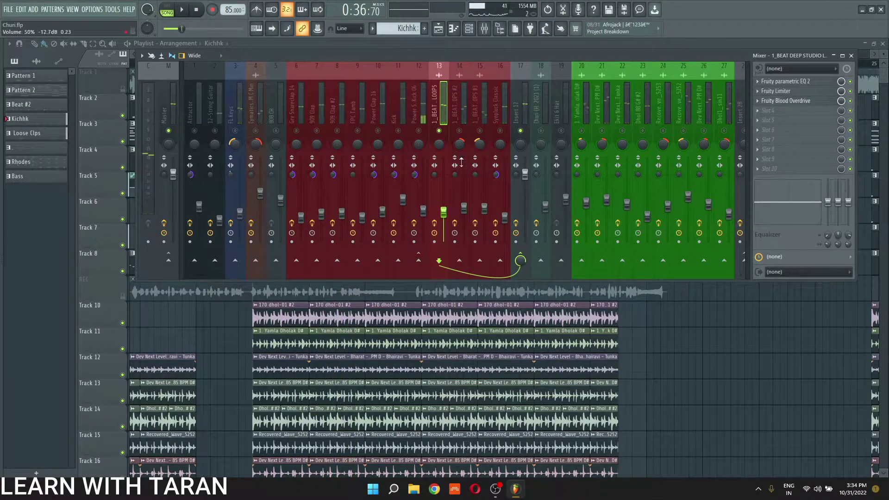
Step: Solo 1_BEAT DEEP STUDIO LOOPS #2 on insert 14 and examine its Fruity parametric EQ 2 during playback
left_click(462, 107)
left_click(793, 82)
key("space")
left_click(793, 82)
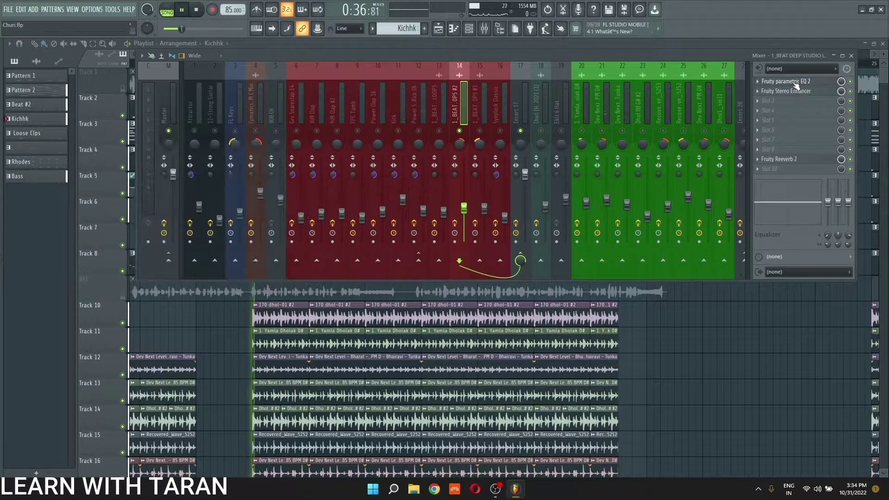
key("space")
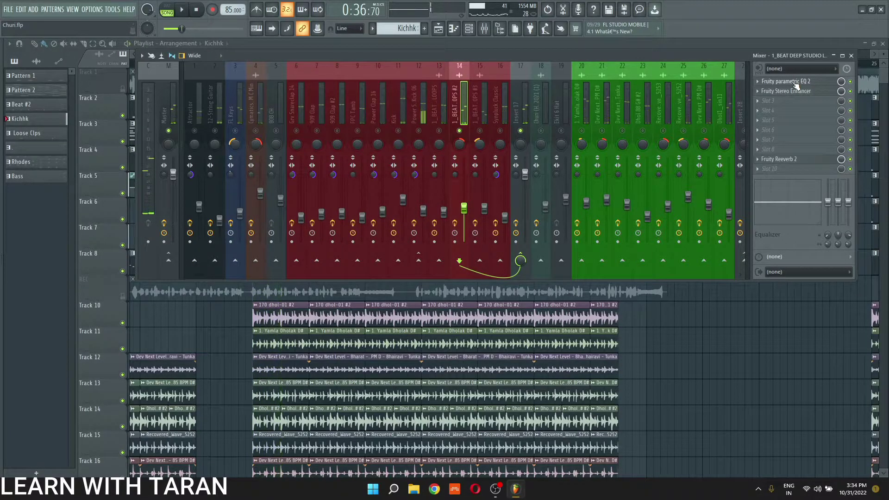
left_click(793, 82)
key("space")
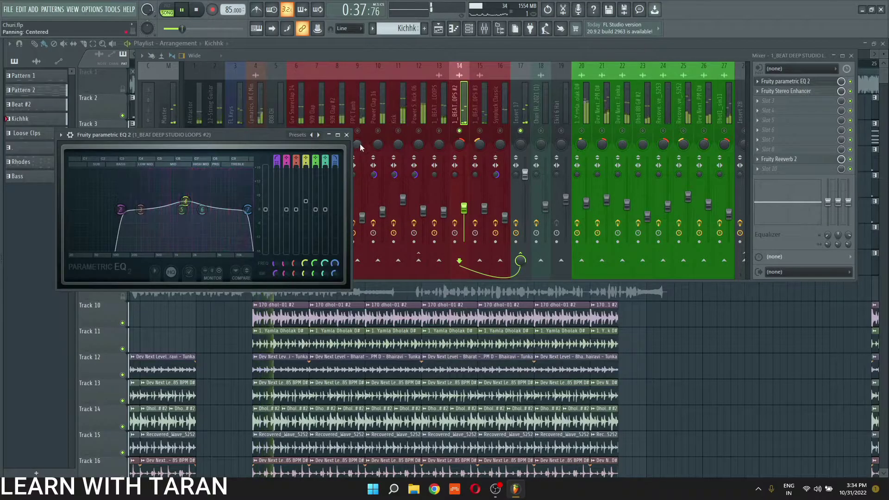
Step: Examine the Fruity Stereo Enhancer on 1_BEAT DEEP STUDIO LOOPS #2 while auditioning the track, and stop playback
left_click(805, 90)
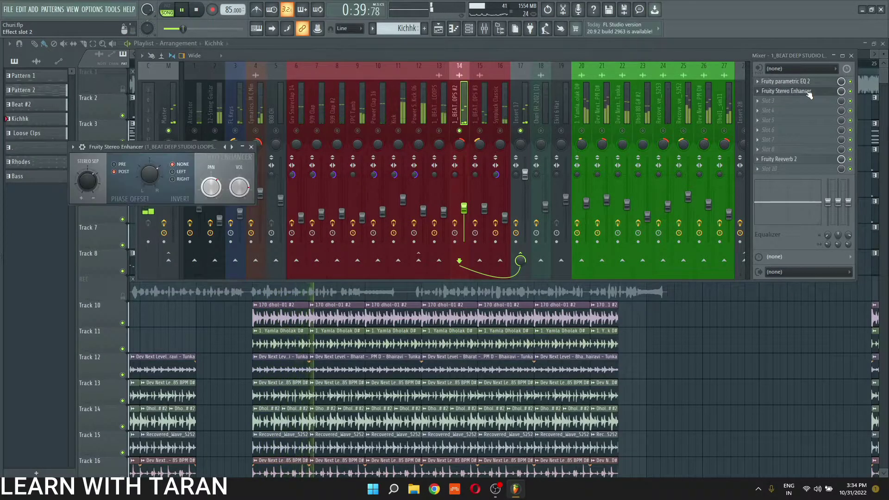
key("space")
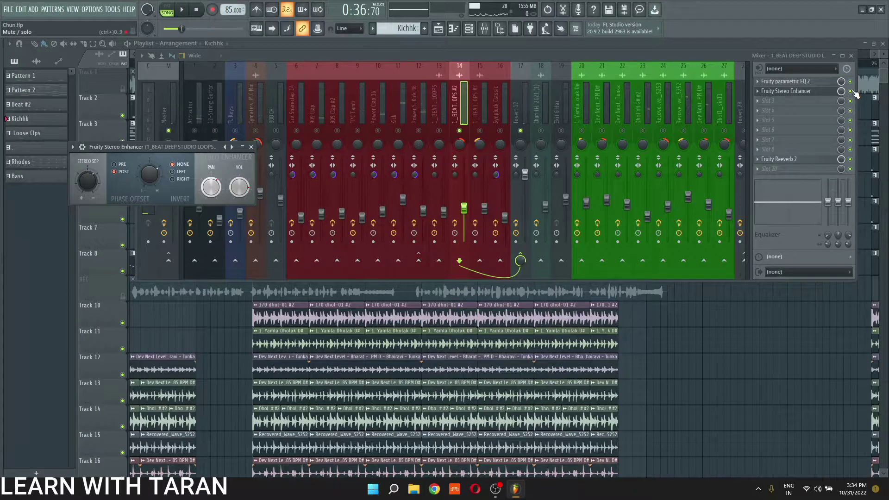
key("space")
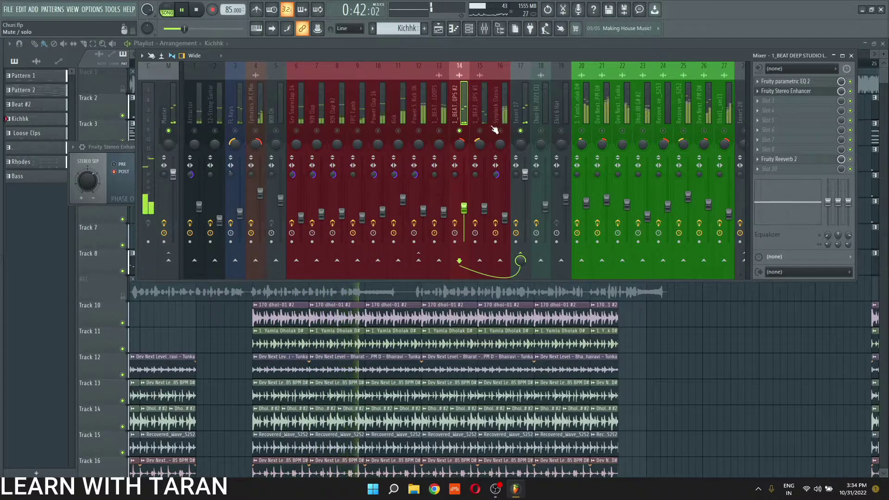
key("space")
Step: Solo 1_BEAT DEEP STUDIO LOOPS #3 on insert 15, audition it and check its Fruity parametric EQ 2
left_click(480, 124)
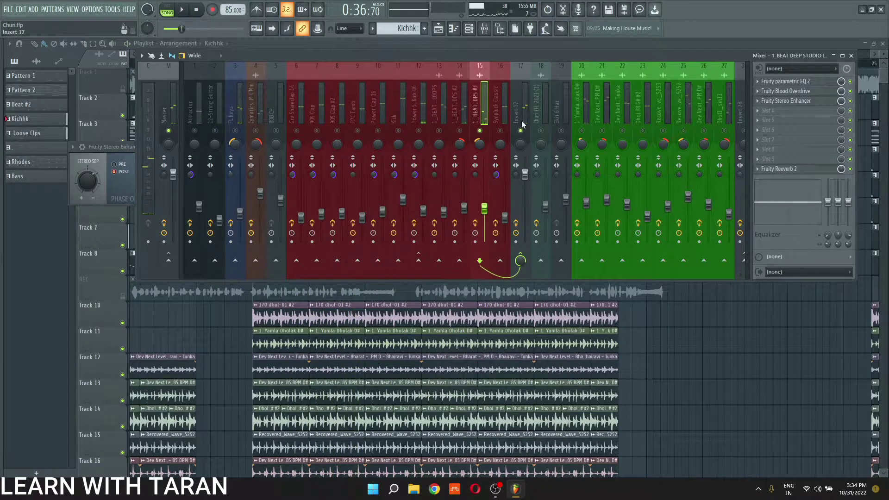
key("space")
left_click(811, 85)
left_click(810, 85)
Step: Examine the Fruity Blood Overdrive and Fruity Stereo Enhancer on 1_BEAT DEEP STUDIO LOOPS #3 during playback
left_click(814, 91)
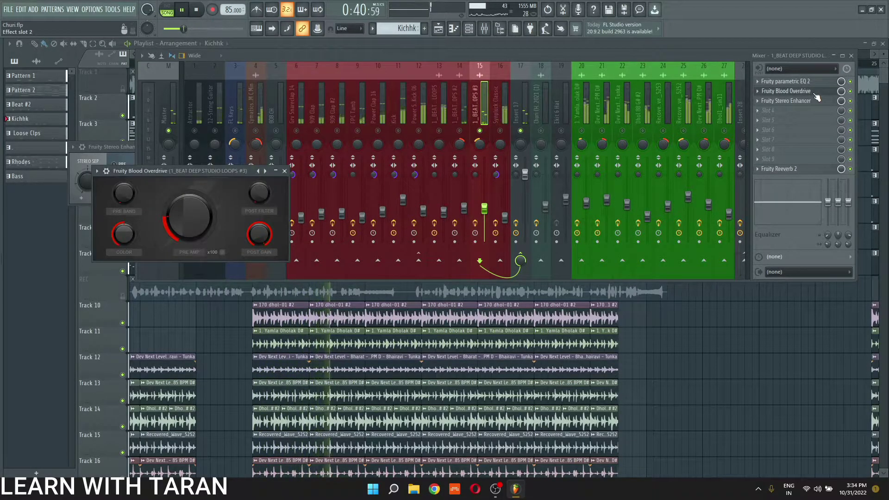
left_click(814, 91)
left_click(816, 101)
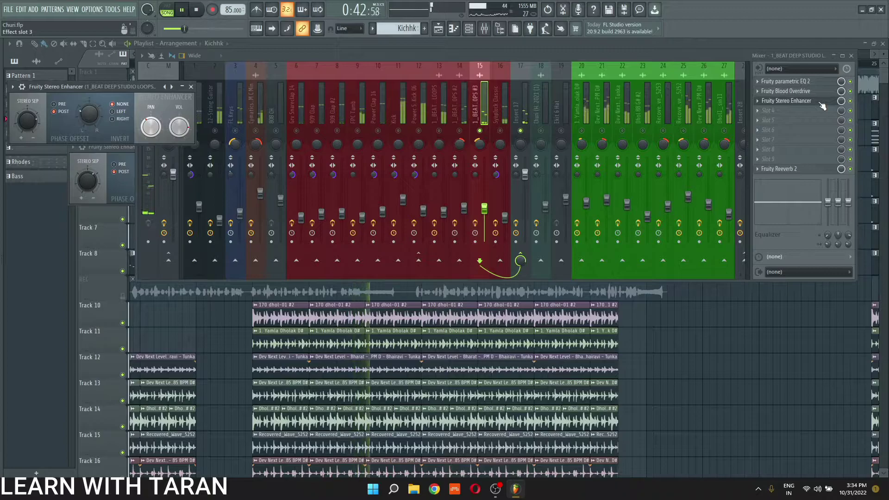
left_click(818, 102)
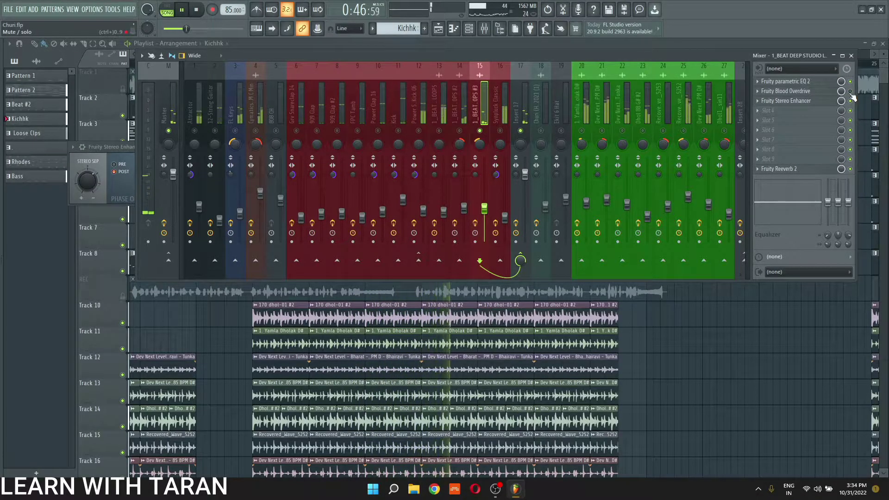
key("space")
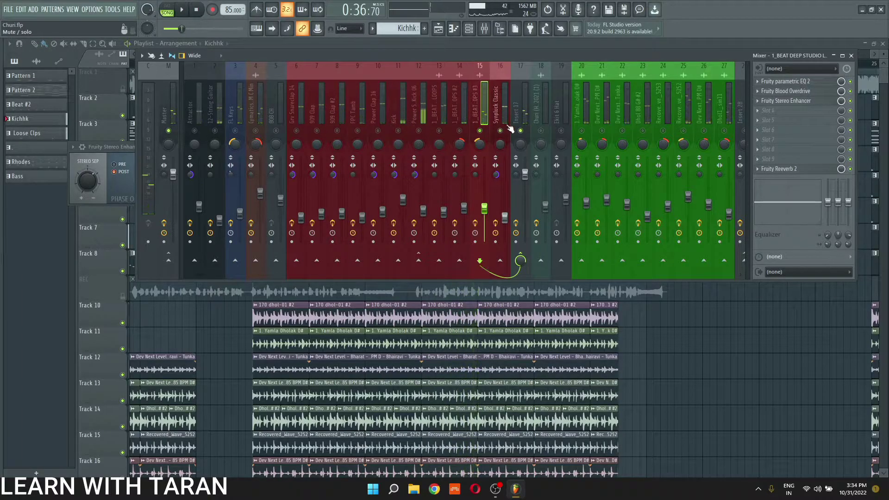
Step: Solo the Synpluck Classic track on insert 16 and audition it
left_click(501, 98)
key("space")
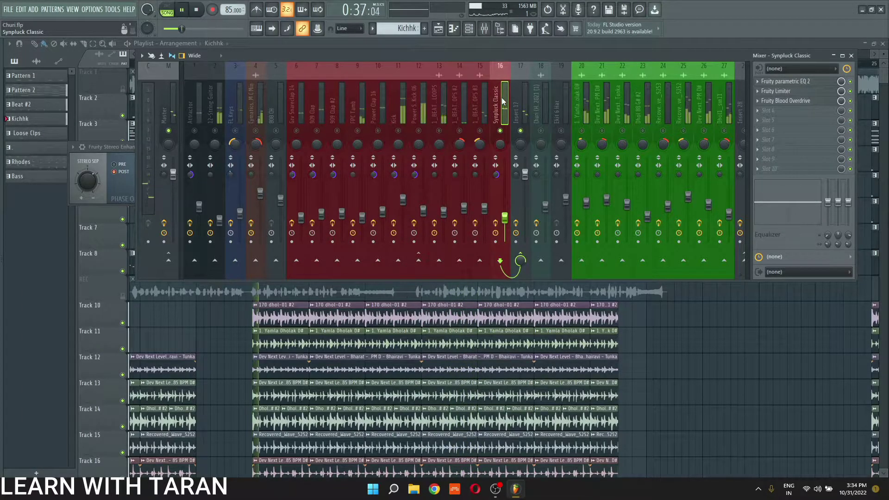
key("space")
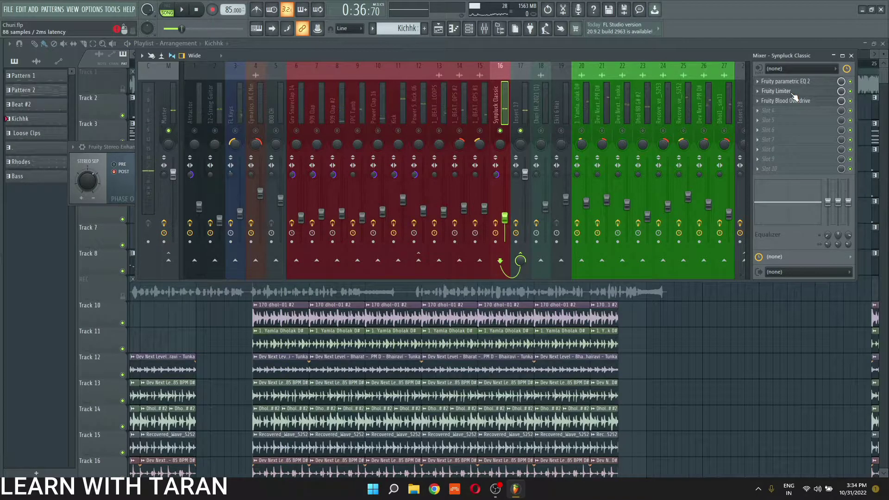
Step: Examine the Fruity parametric EQ 2 and Fruity Limiter on Synpluck Classic during playback
left_click(804, 82)
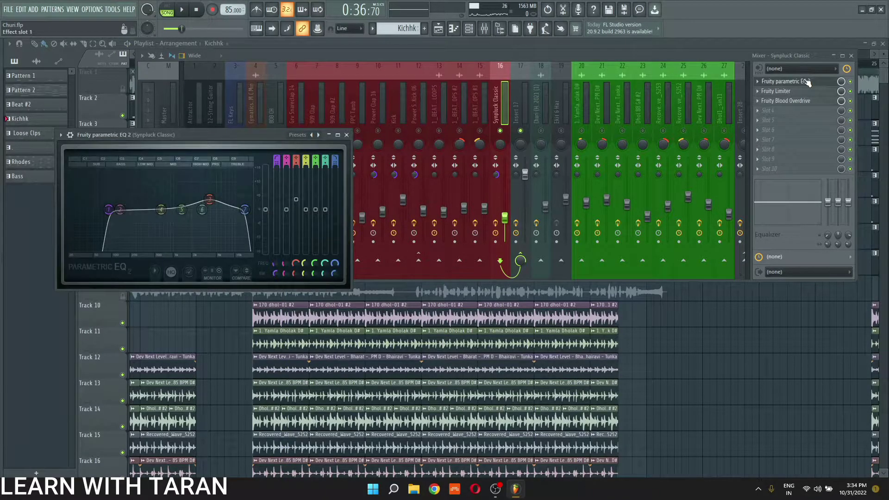
key("space")
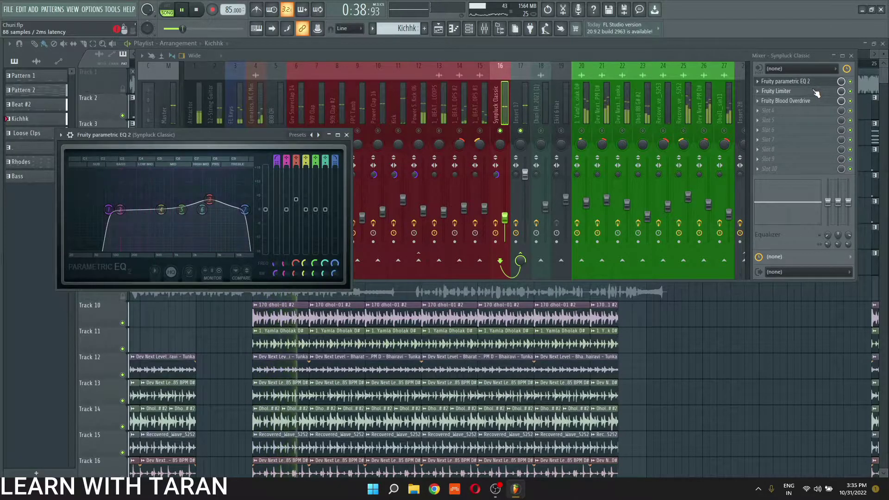
left_click(816, 92)
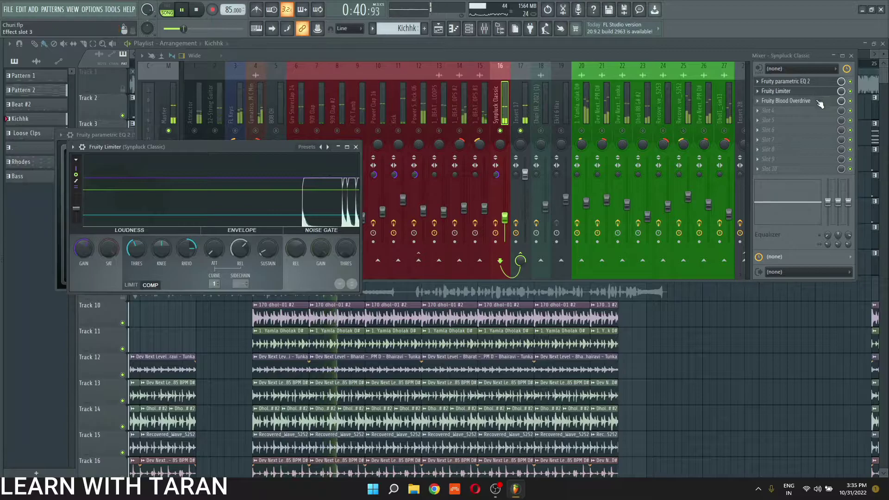
Step: Inspect the Fruity Blood Overdrive on Synpluck Classic and compare the track with its effects off and on during playback
left_click(817, 101)
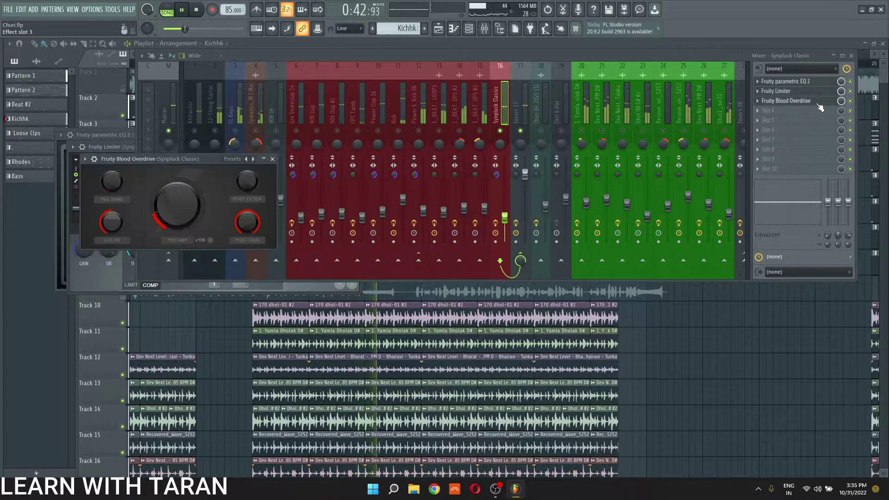
left_click(850, 102)
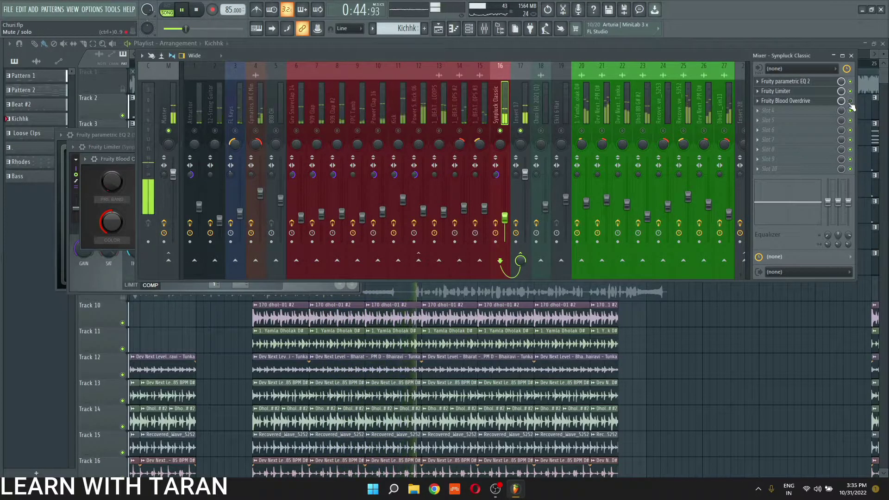
key("space")
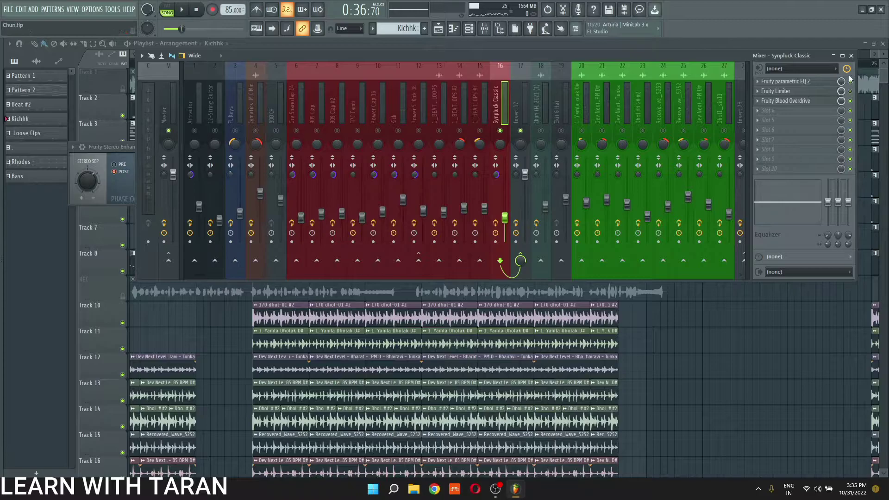
key("space")
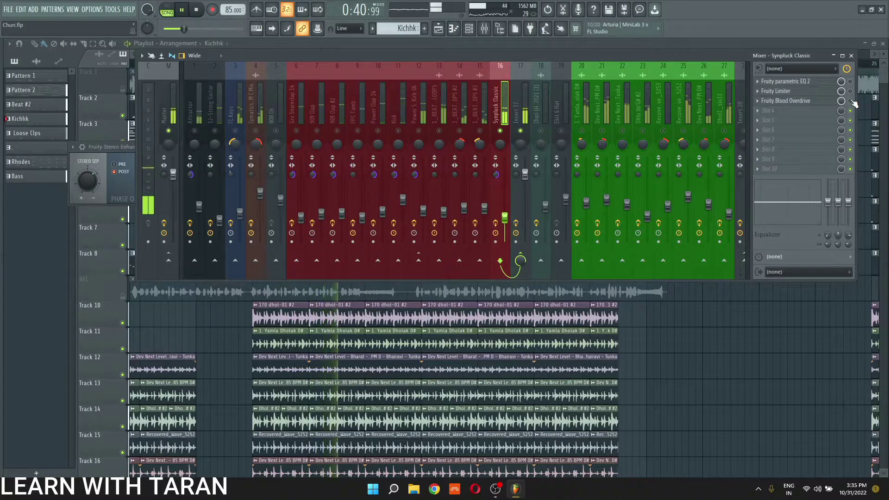
key("space")
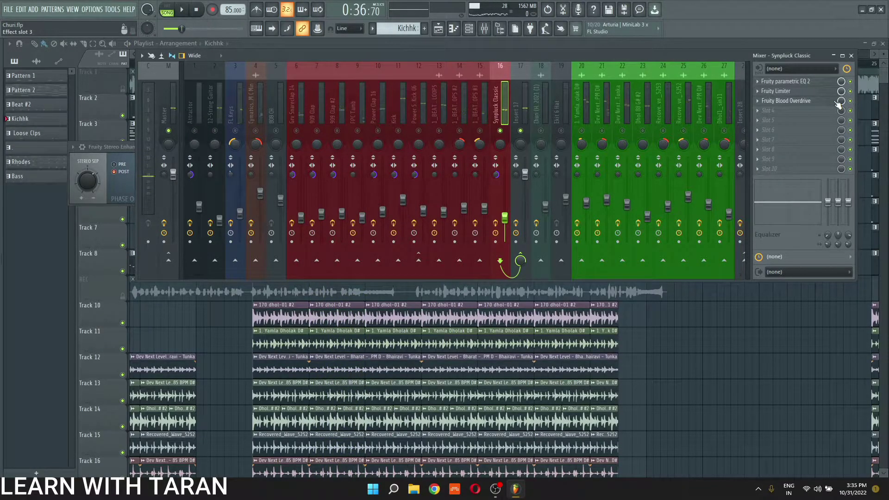
Step: Unmute inserts 6 to 15 alongside Synpluck Classic and play the whole red drum group together
left_click(479, 131)
left_click(479, 131)
left_click(459, 131)
left_click(479, 130)
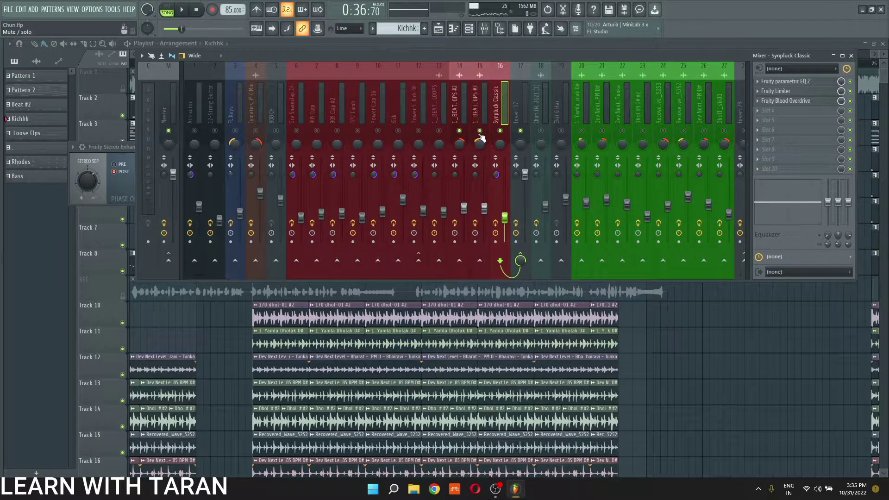
left_click_drag(438, 132, 297, 132)
key("space")
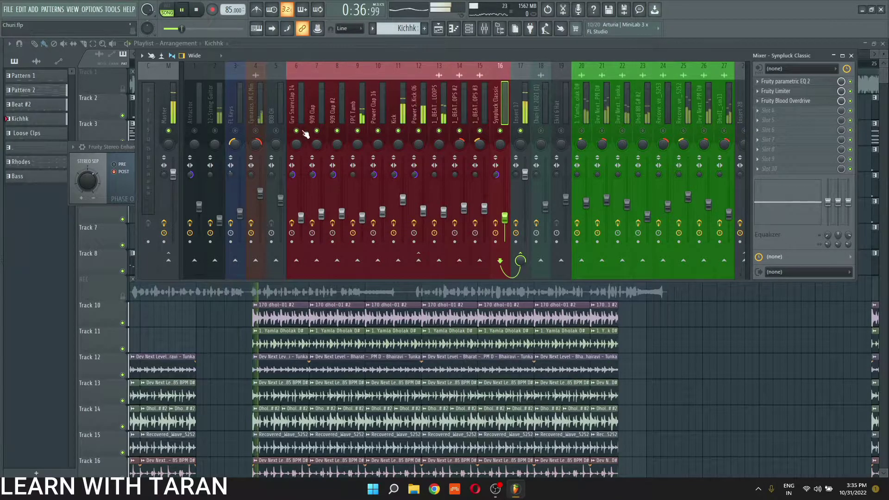
Step: Select Insert 17, the drum group's bus, and audition its combined signal
left_click(517, 109)
scroll(430, 111, "down", 3)
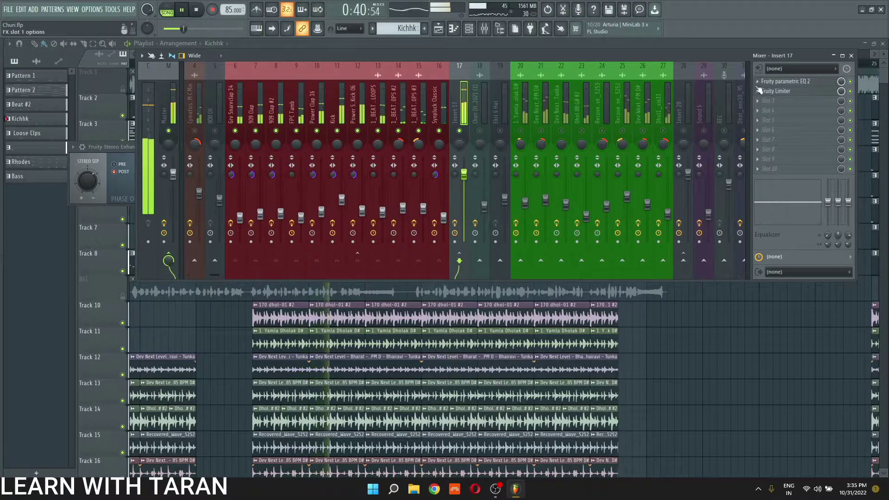
key("space")
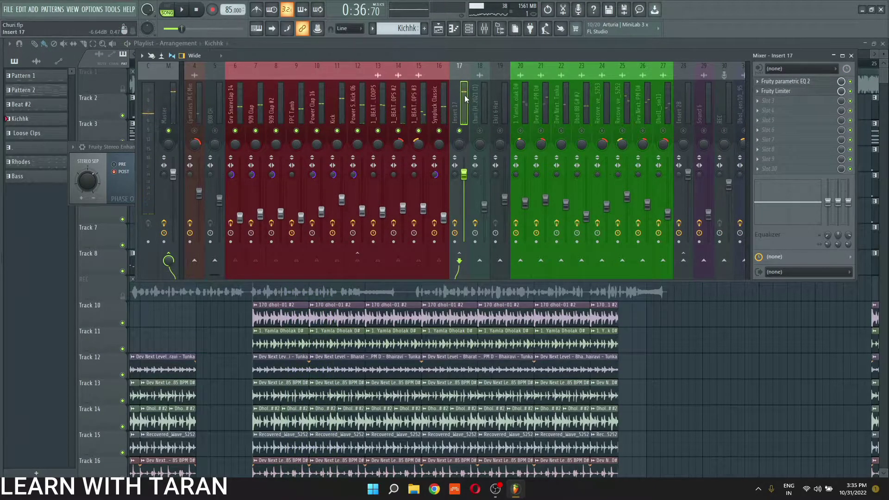
Step: Open the Fruity parametric EQ 2 on Insert 17 and shrink its maximized window to a small floating one
left_click(815, 81)
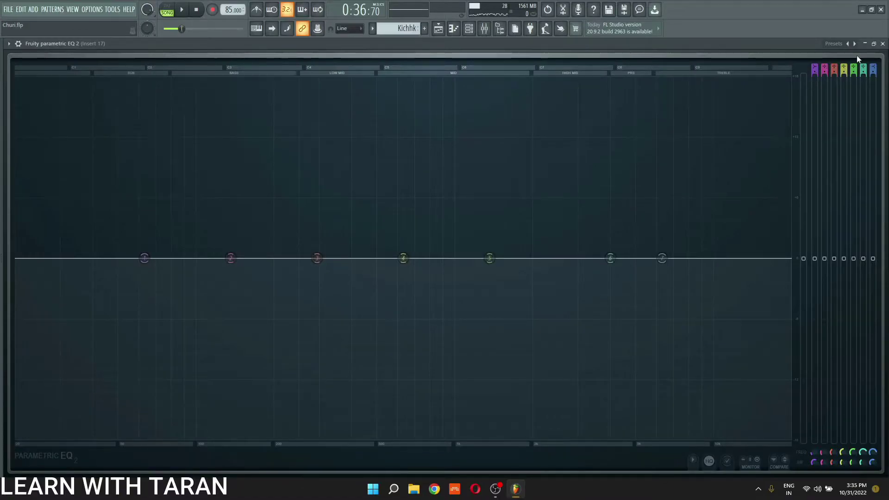
left_click(874, 44)
left_click_drag(573, 78, 487, 49)
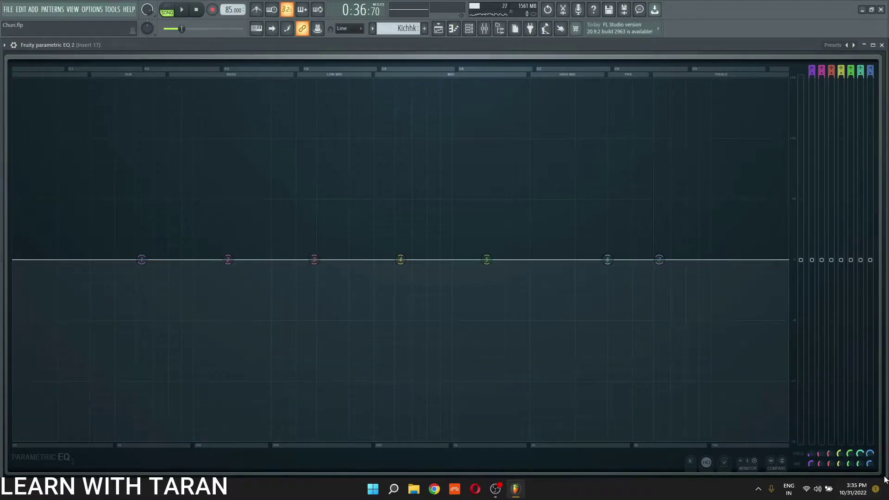
left_click(886, 482)
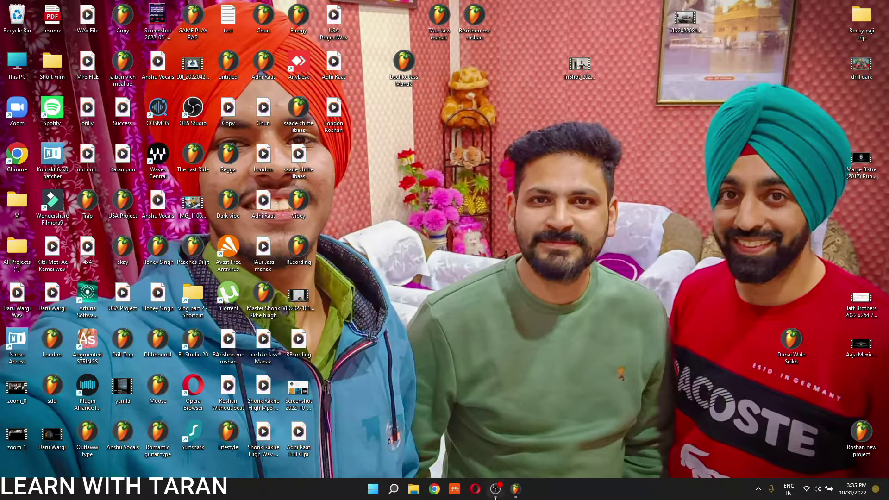
left_click(515, 489)
left_click_drag(884, 476, 293, 227)
left_click_drag(310, 205, 314, 212)
left_click_drag(216, 47, 243, 57)
Step: Solo Insert 35 in the mixer together with its routed inserts 34, 36 and 37
scroll(575, 88, "down", 4)
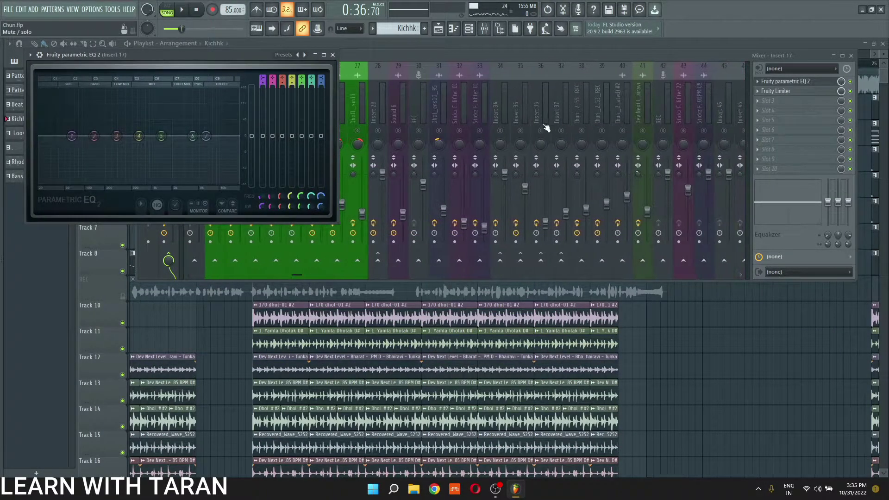
left_click(459, 131)
left_click(482, 106)
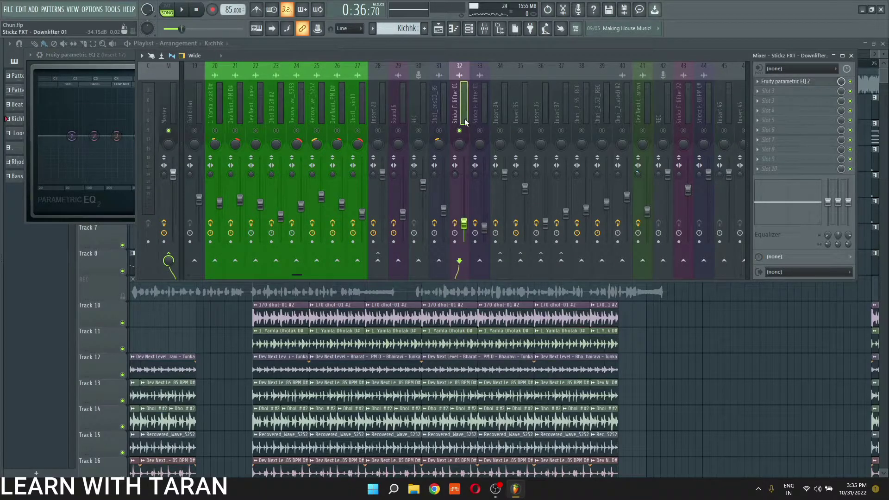
left_click(518, 108)
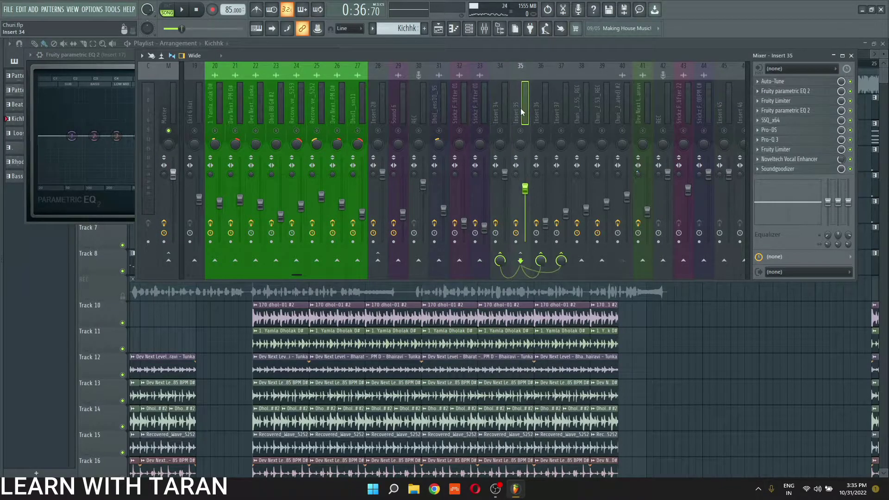
left_click(520, 130)
left_click(541, 130)
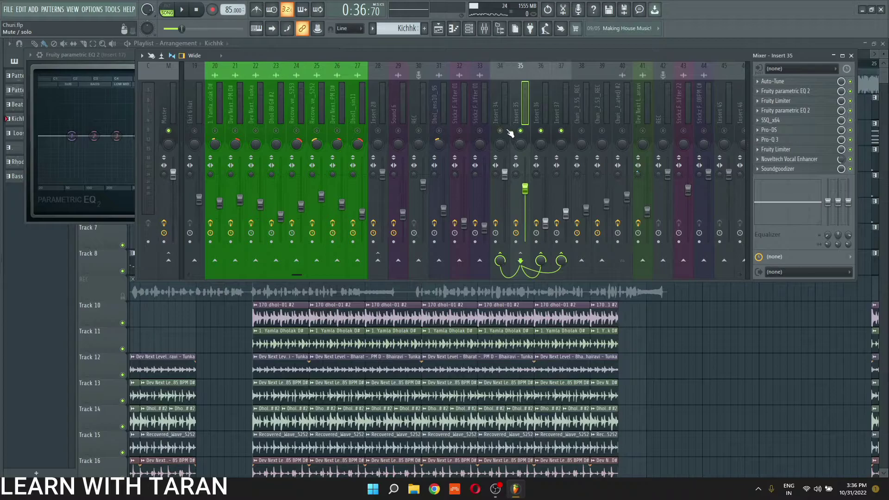
Step: Examine the spectrum in Insert 17's Fruity parametric EQ 2 during playback, including around band 6, and close the plugin
left_click(121, 55)
left_click_drag(125, 56, 192, 78)
key("space")
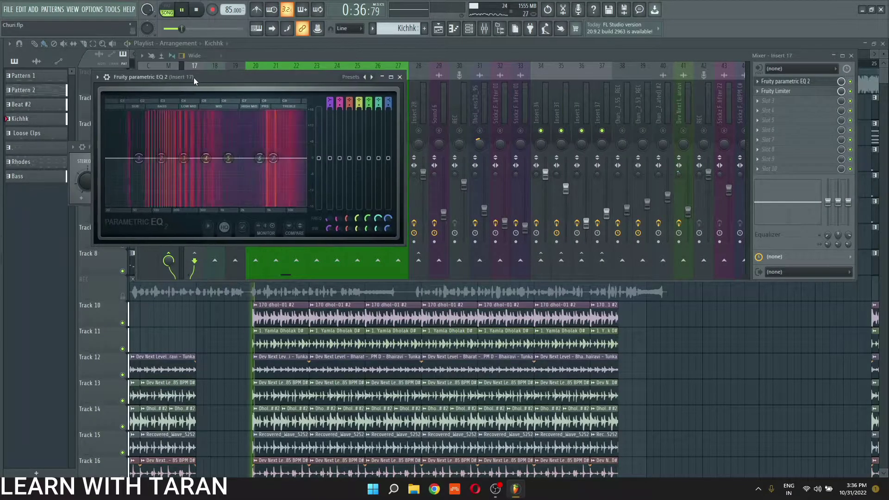
left_click_drag(259, 158, 269, 174)
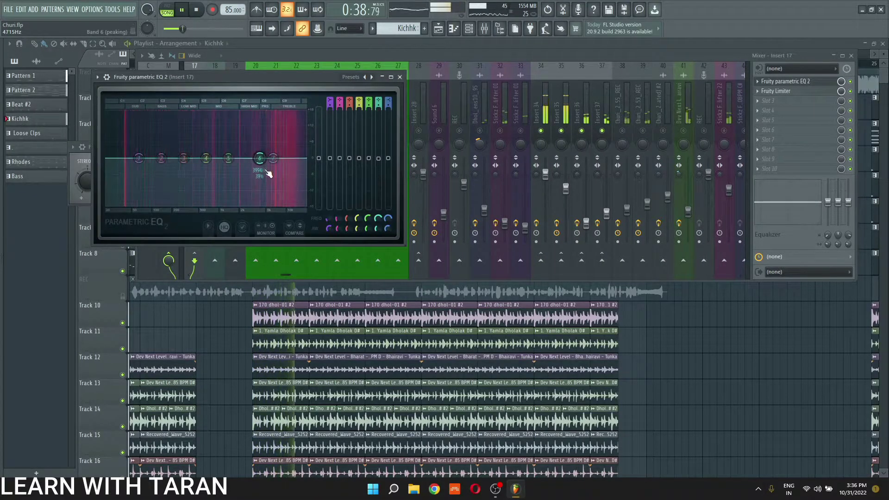
left_click(401, 77)
key("space")
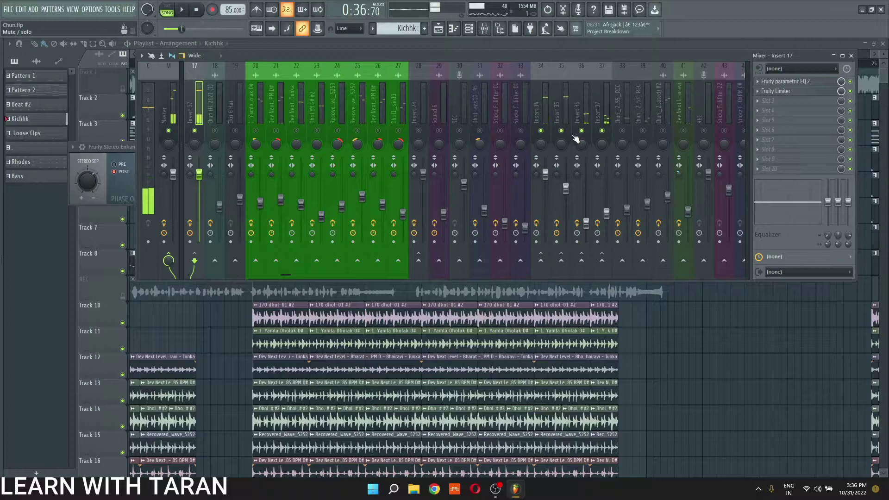
Step: Select the 1. Yamla Dholak D# track on insert 20 and solo it together with its bus, Insert 28
scroll(553, 108, "up", 5)
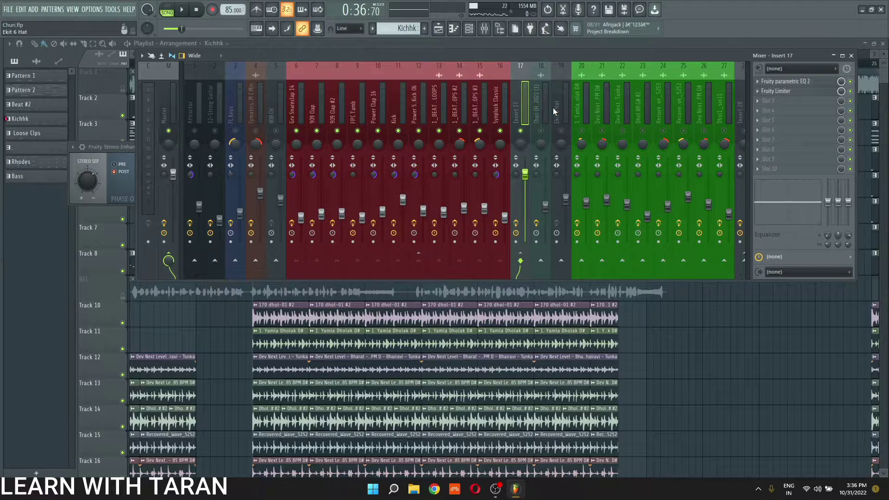
left_click(549, 108)
scroll(548, 108, "down", 3)
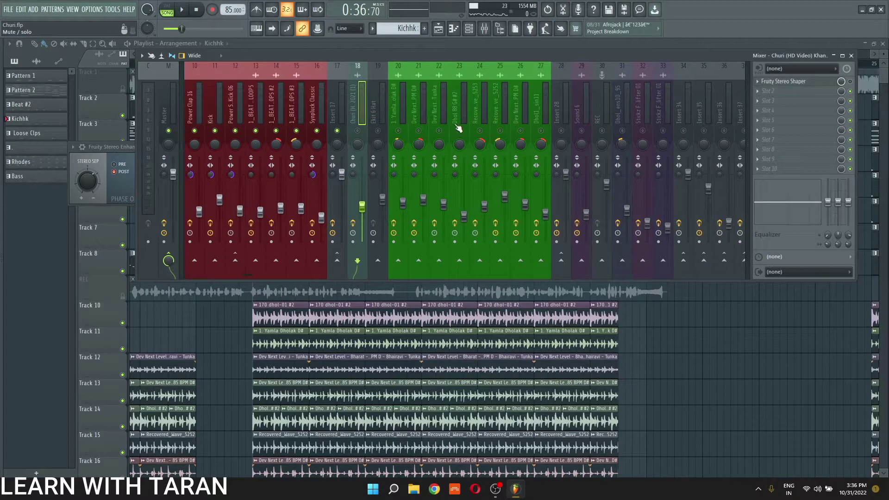
left_click(406, 131)
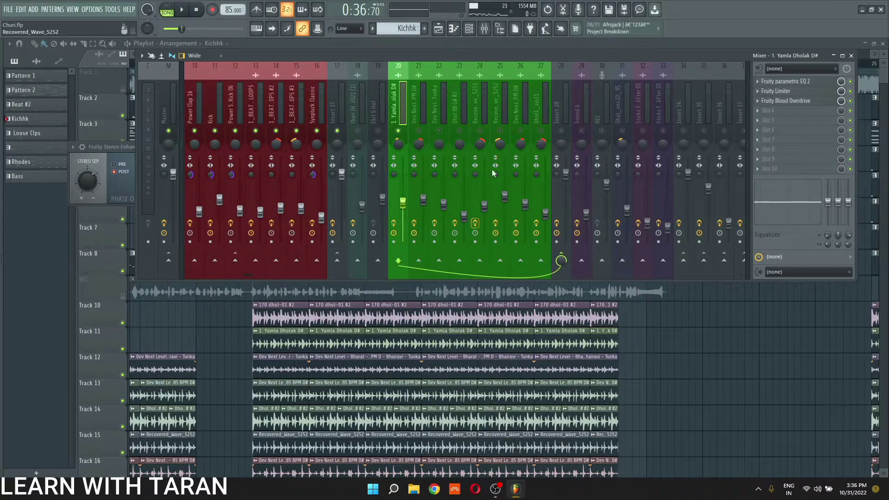
right_click(399, 130)
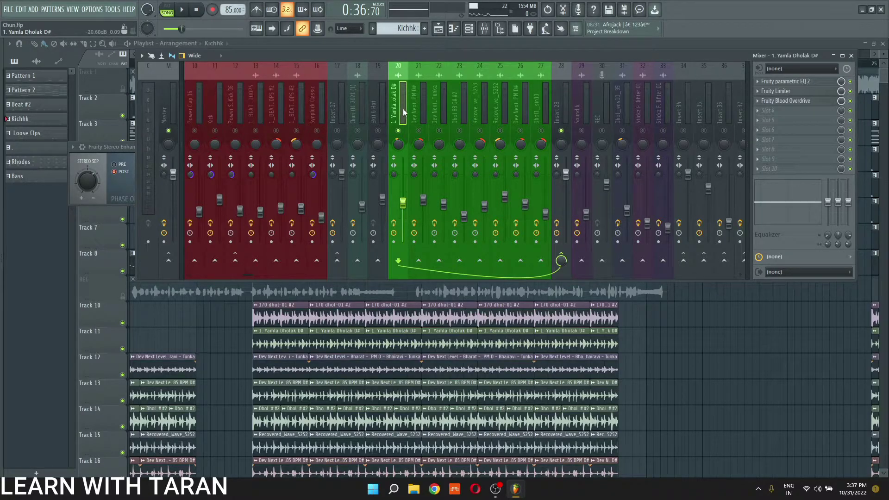
Step: Audition the Yamla Dholak track with its effects, then with the EQ, limiter and overdrive bypassed
key("space")
key("space")
left_click(850, 82)
left_click(850, 91)
left_click(850, 100)
key("space")
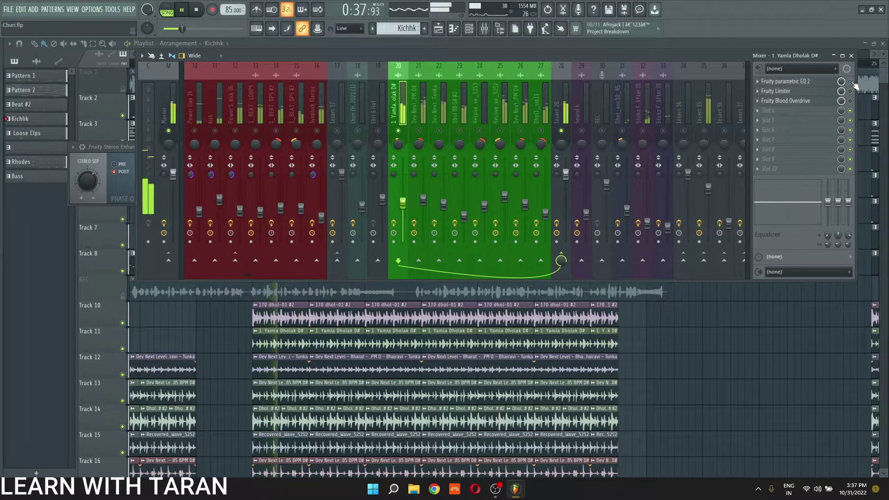
Step: Check the Yamla Dholak track's Fruity parametric EQ 2 during playback, close it and stop playback
left_click(817, 83)
left_click(818, 83)
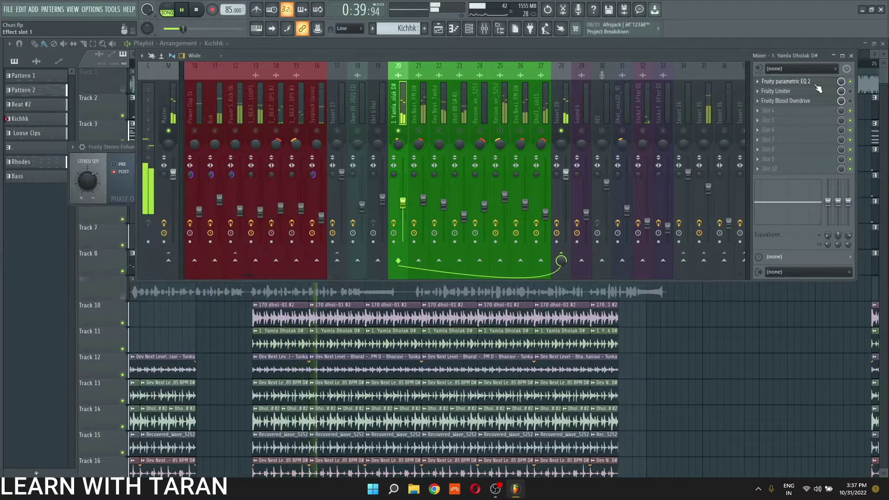
key("space")
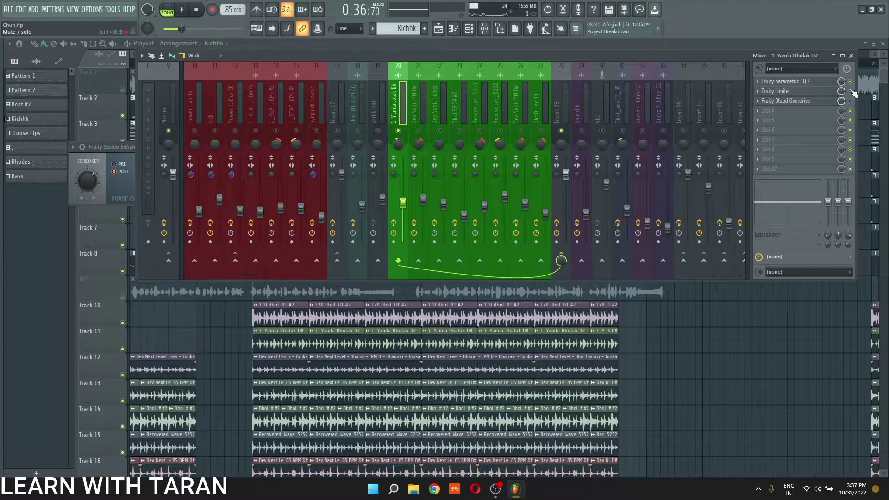
Step: Examine the Fruity Limiter's compressor settings on the Yamla Dholak track during playback and close the plugin
left_click(824, 91)
key("space")
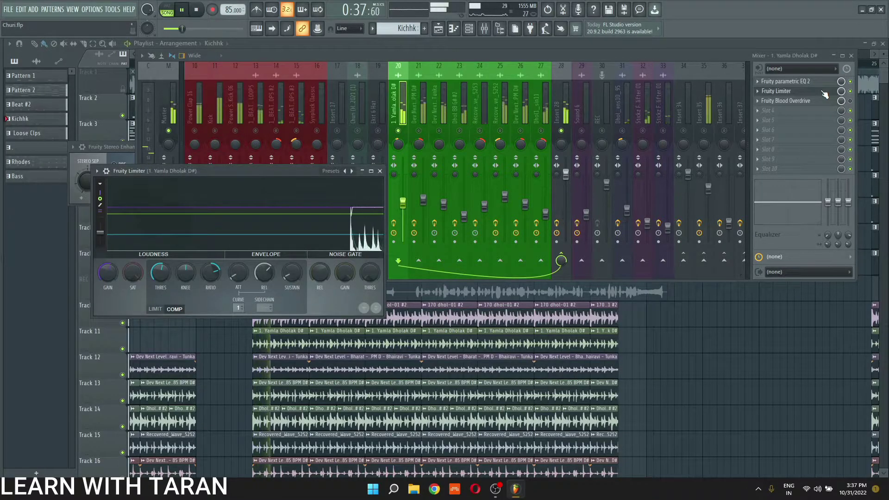
key("space")
left_click(823, 92)
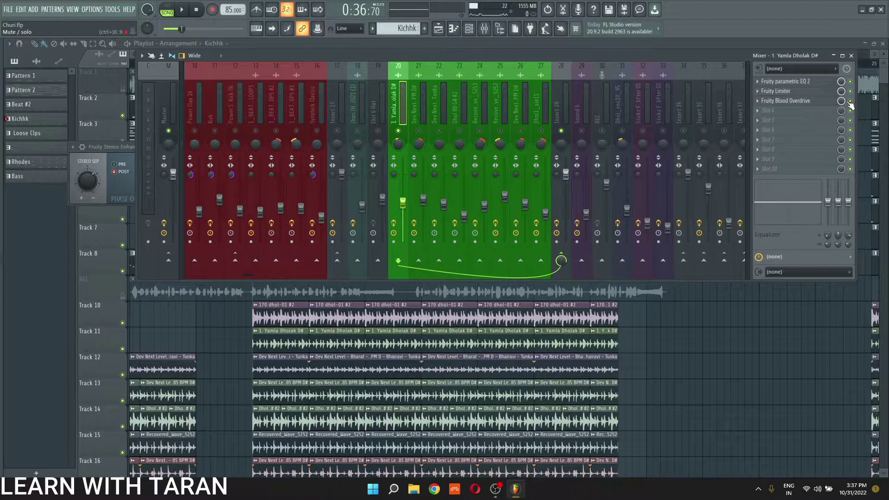
Step: Open the Fruity Blood Overdrive on the Yamla Dholak track and audition the effect's sound
left_click(831, 102)
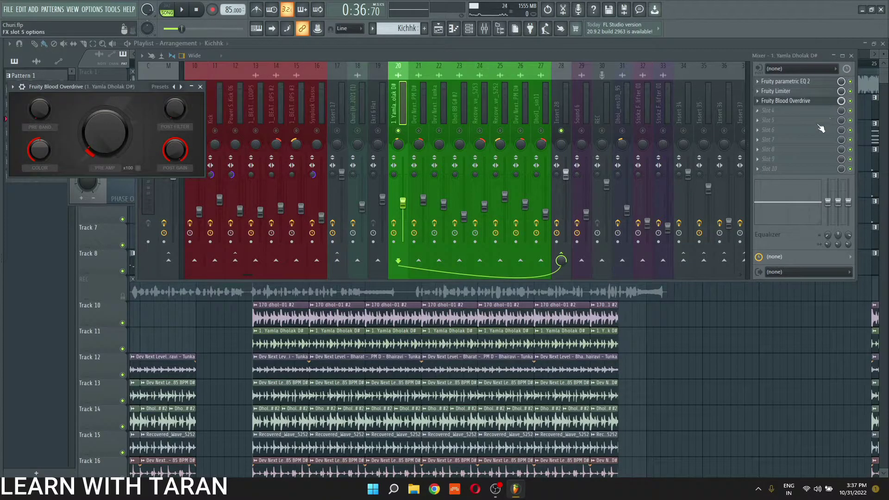
key("space")
left_click_drag(850, 102, 850, 81)
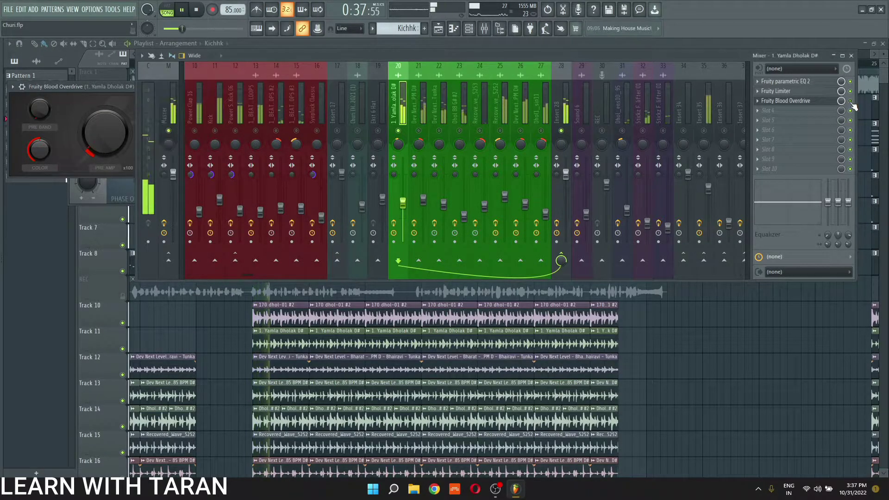
key("space")
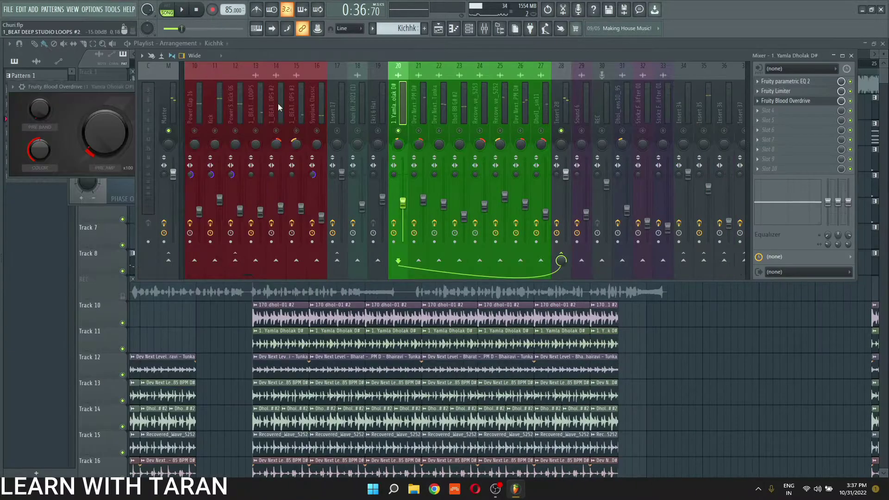
Step: Close the Fruity Blood Overdrive and the Fruity Stereo Enhancer left open from insert 14
left_click(66, 92)
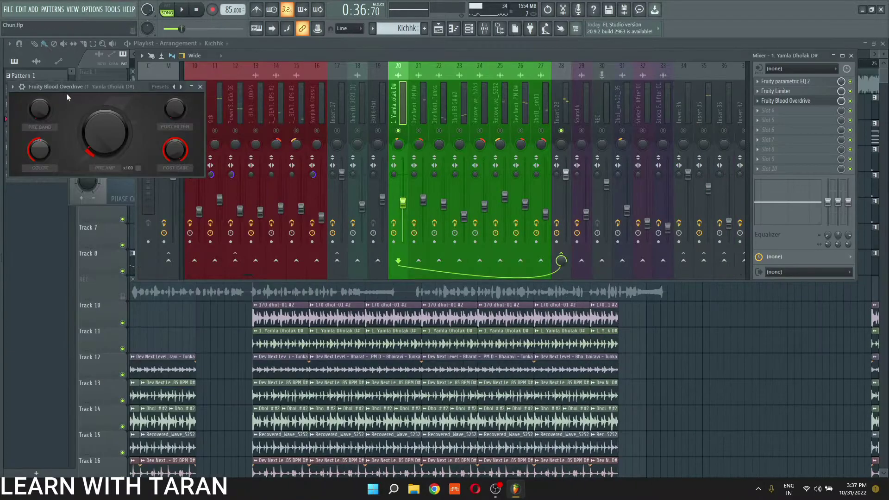
left_click(200, 87)
left_click(123, 150)
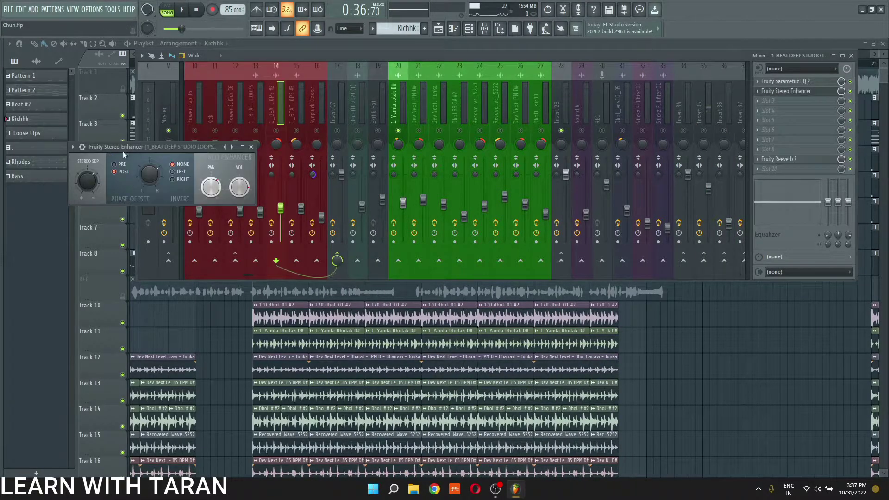
left_click(251, 146)
Step: Solo the Dhol Loop 2 track on insert 21 with its bus and audition it
left_click(421, 106)
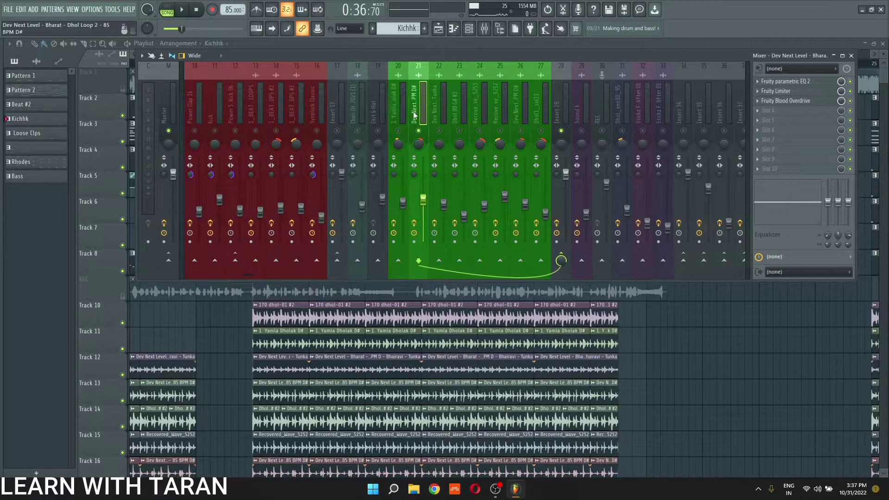
key("space")
key("space")
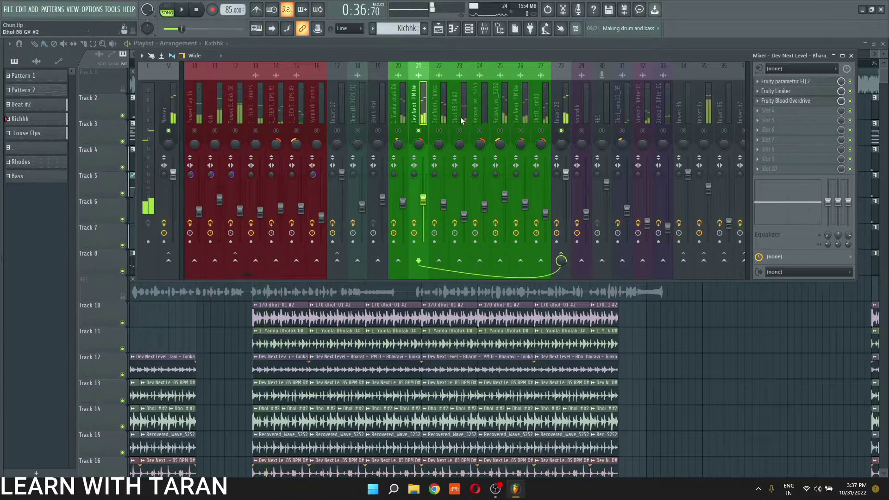
Step: Review the Fruity parametric EQ 2 curve on the Dhol Loop 2 track, audition it and close the plugin
left_click(805, 81)
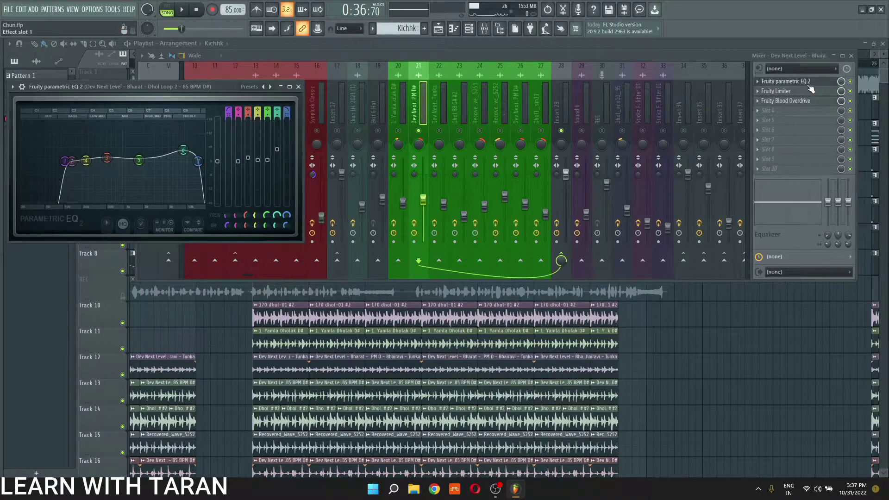
key("space")
key("space")
left_click(561, 130)
left_click(298, 87)
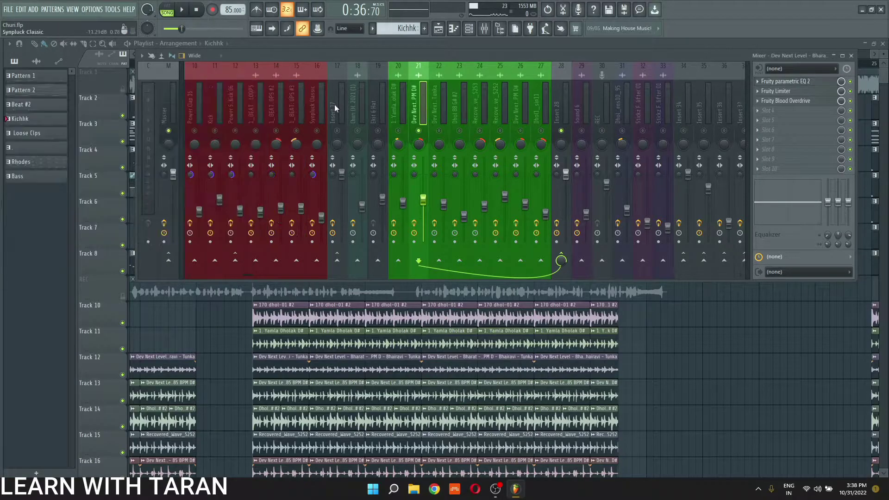
Step: Solo the Tumba Loop 2 track on insert 22 with its bus and audition it
left_click(444, 134)
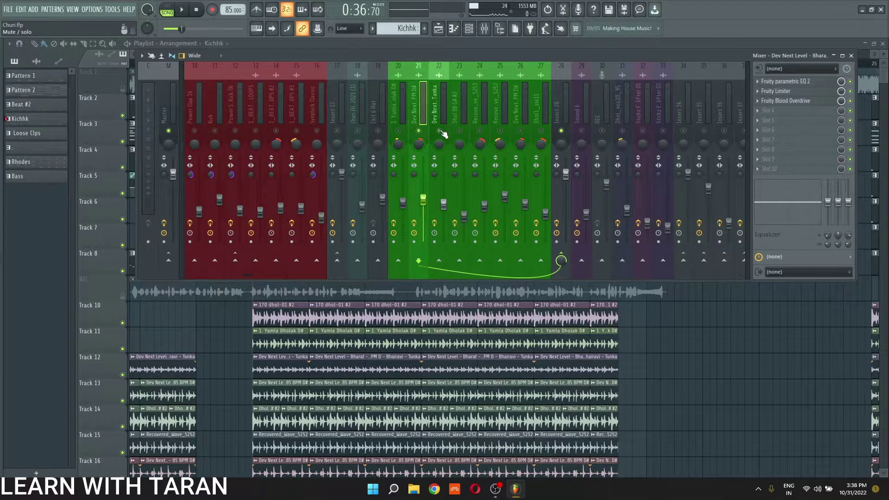
key("space")
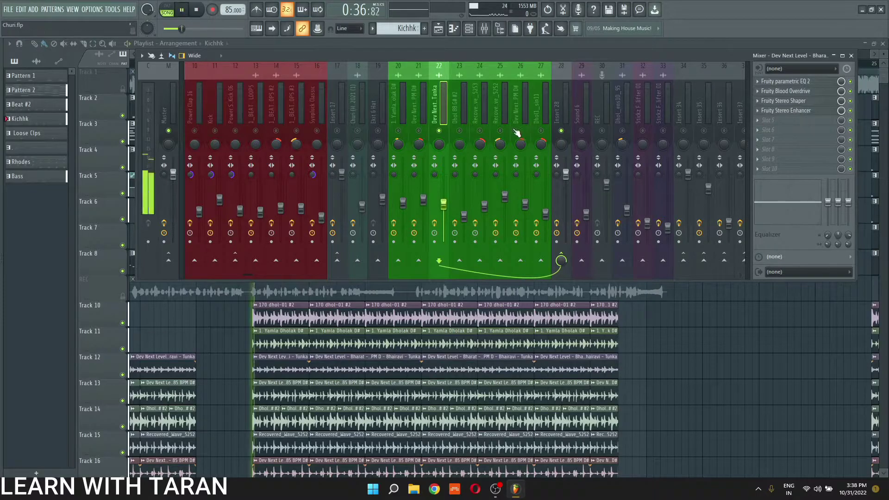
key("space")
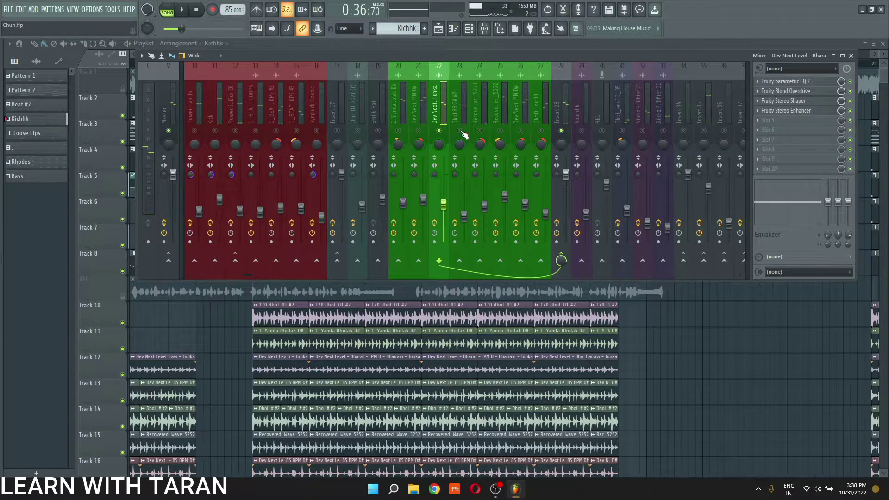
key("space")
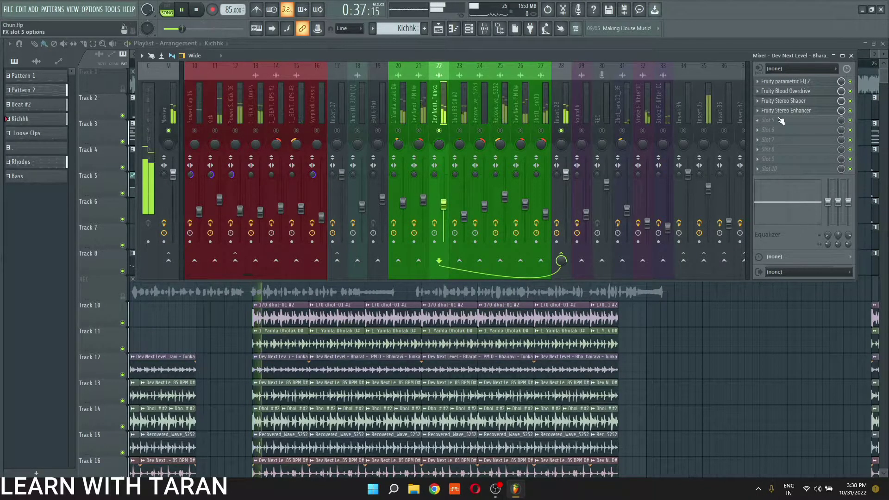
Step: Examine the Tumba Loop 2 track's Fruity parametric EQ 2 during playback, including the band 1 high pass, and close the plugin
left_click(810, 81)
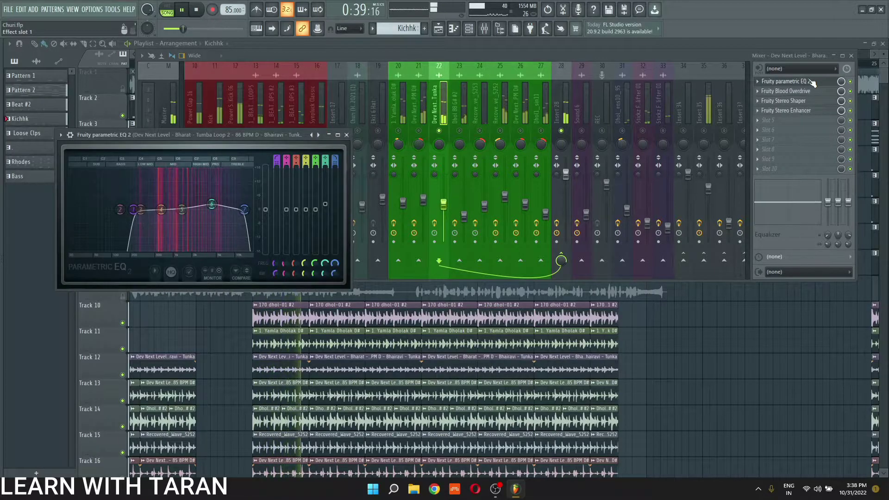
key("space")
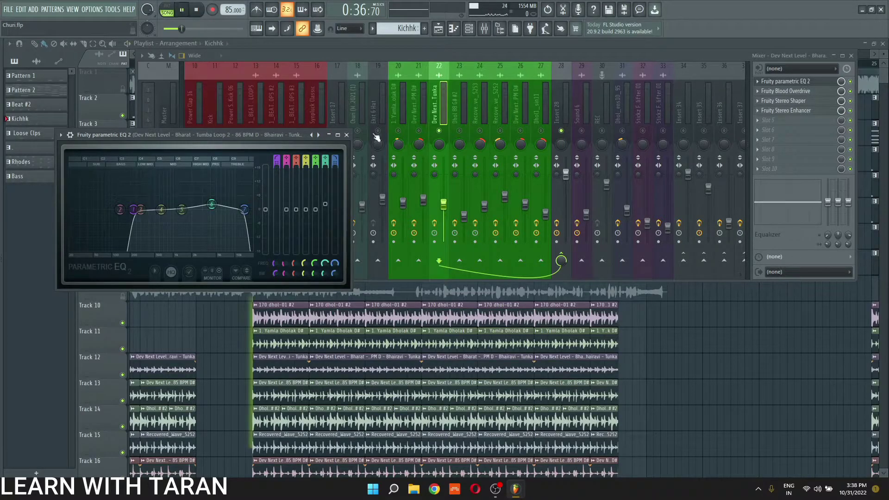
key("space")
key("space")
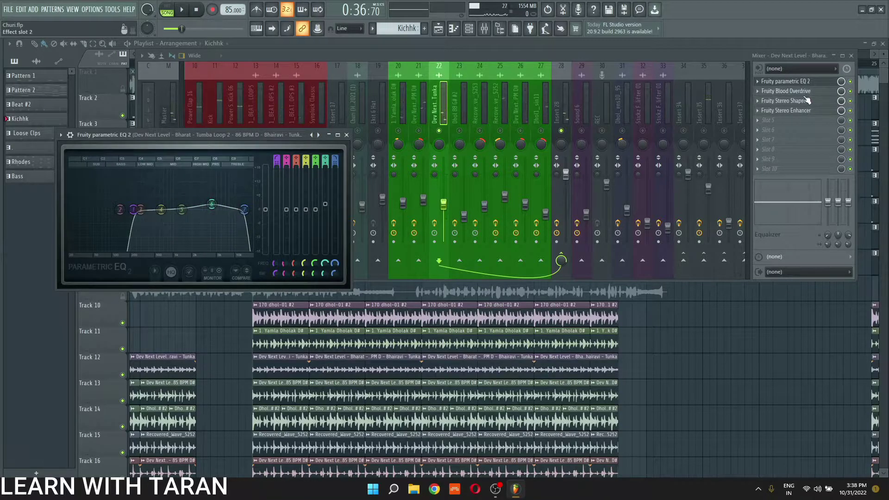
left_click_drag(133, 218, 134, 218)
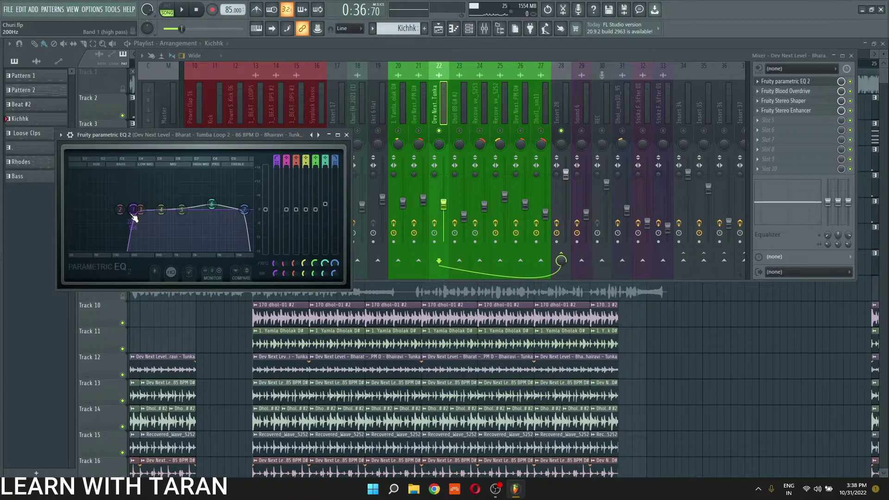
left_click(346, 135)
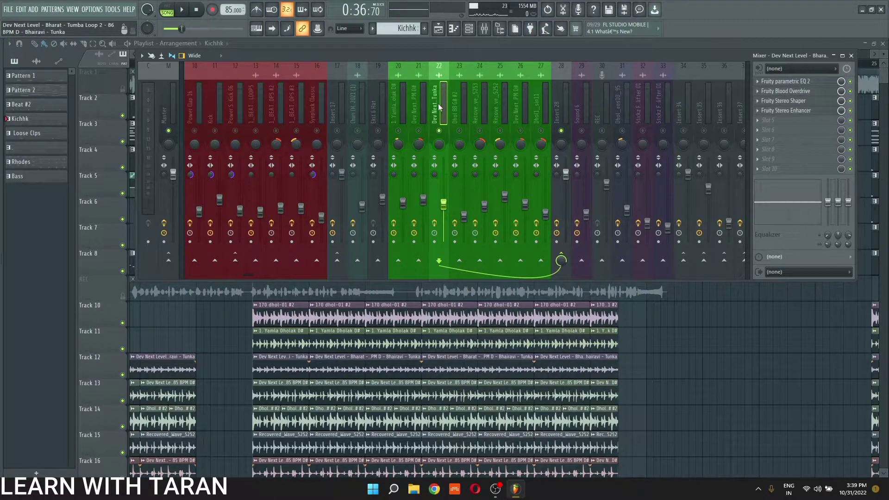
left_click(827, 84)
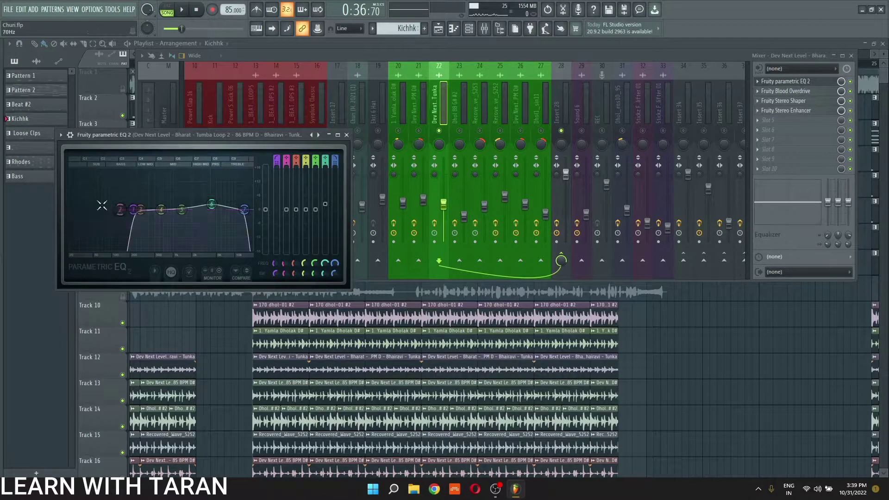
left_click(349, 135)
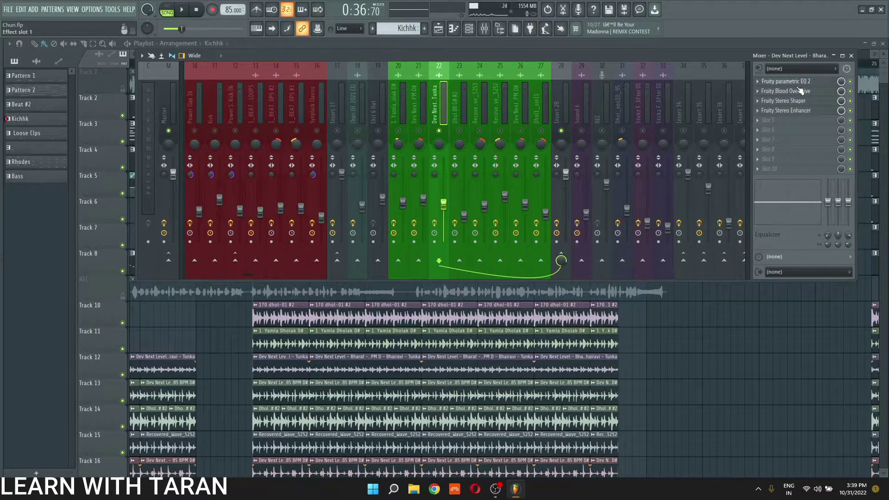
Step: Review the Fruity Blood Overdrive and Fruity Stereo Shaper on the Tumba Loop 2 track and audition the stereo effect
left_click(823, 91)
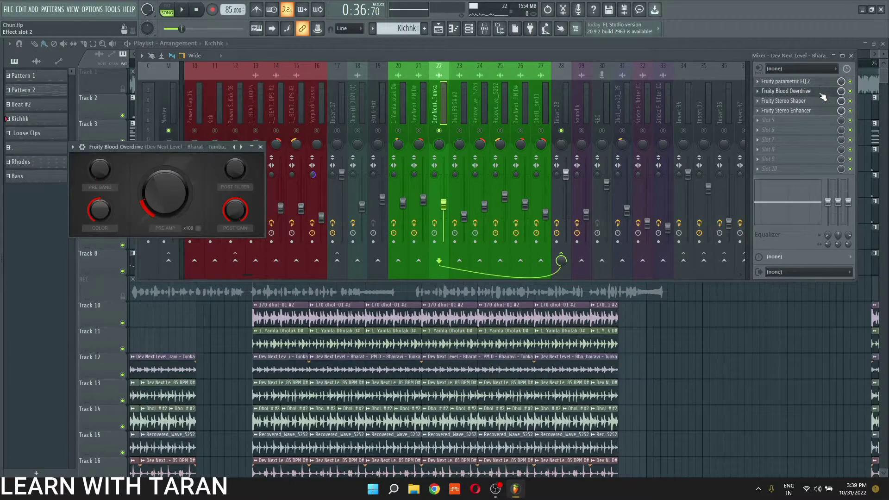
left_click(823, 101)
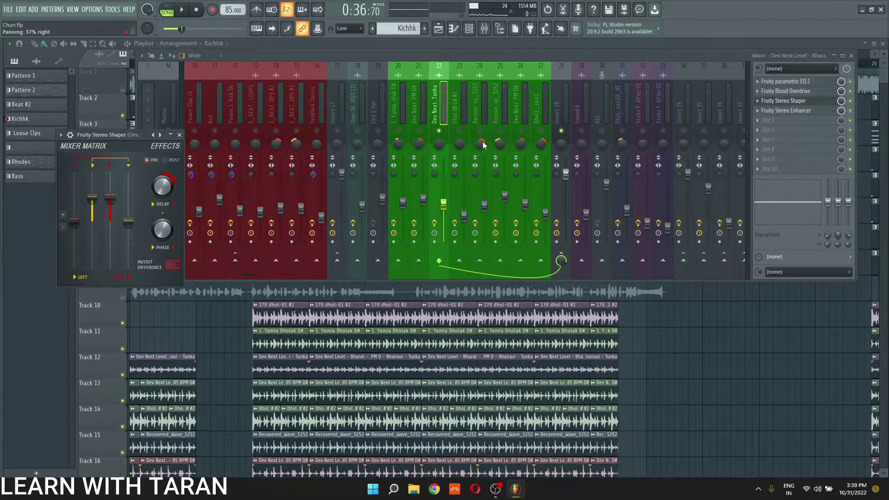
left_click(850, 101)
key("space")
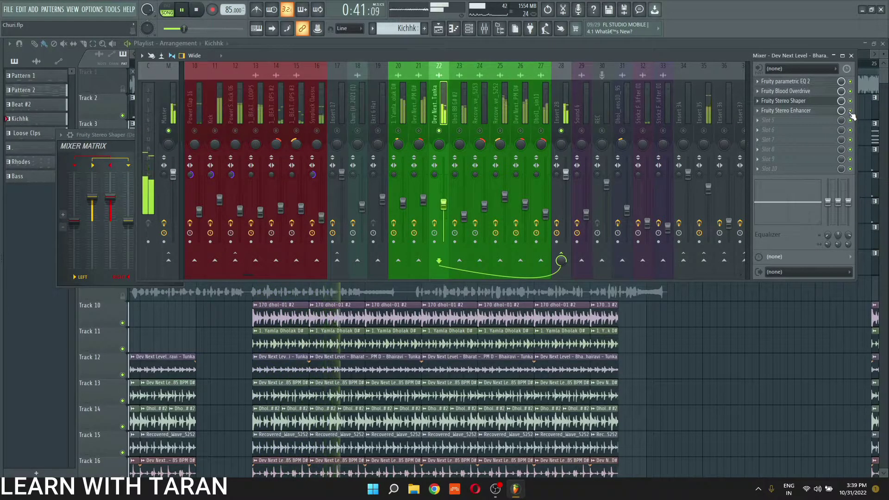
key("space")
Step: Place the Tumba track's Fruity Stereo Enhancer and Fruity Stereo Shaper side by side, compare their settings and close both
left_click(828, 104)
left_click(828, 111)
left_click(828, 100)
left_click_drag(114, 134, 466, 136)
left_click_drag(121, 171, 251, 155)
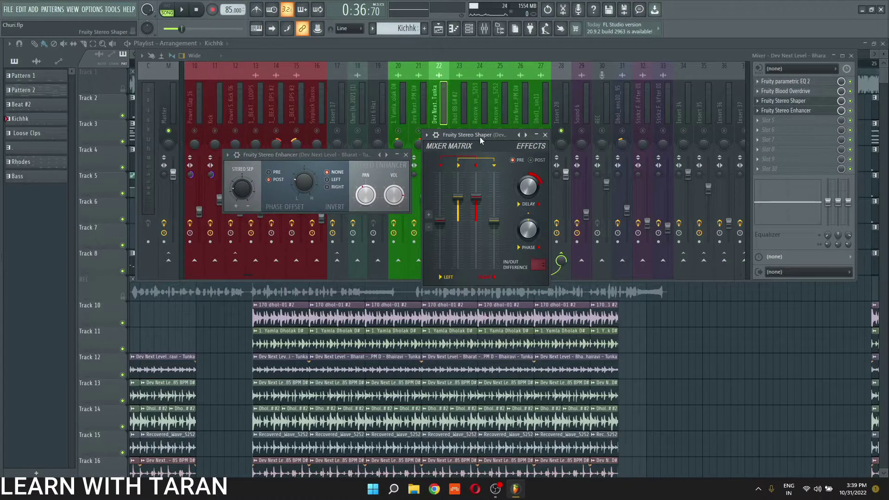
left_click(333, 155)
right_click(544, 135)
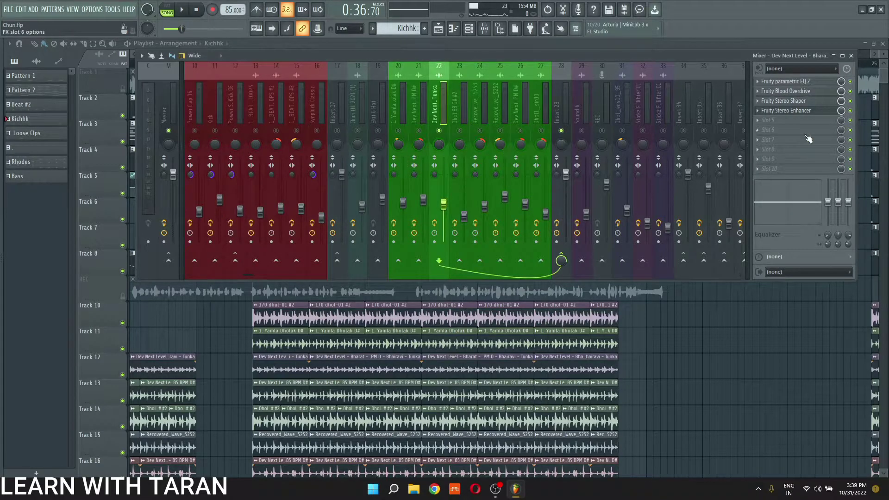
Step: Toggle the Fruity Stereo Shaper and Fruity Stereo Enhancer on the Tumba track and compare the sound during playback
left_click_drag(856, 103, 855, 102)
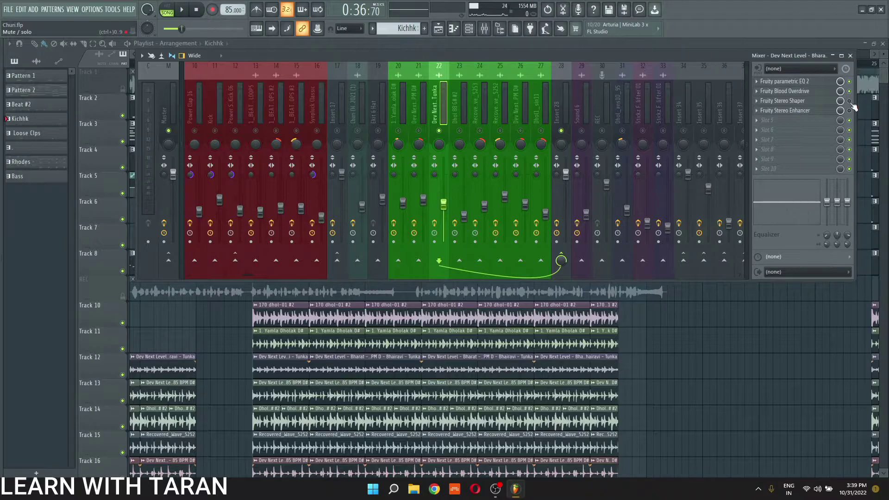
key("space")
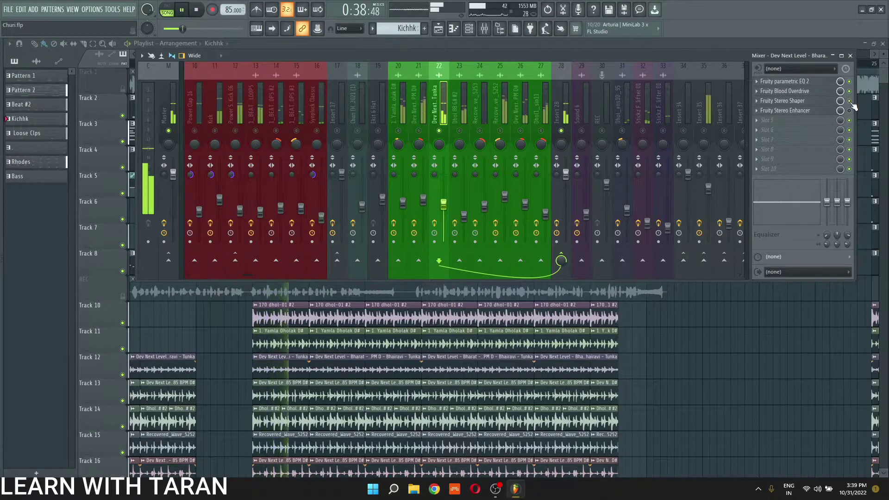
key("space")
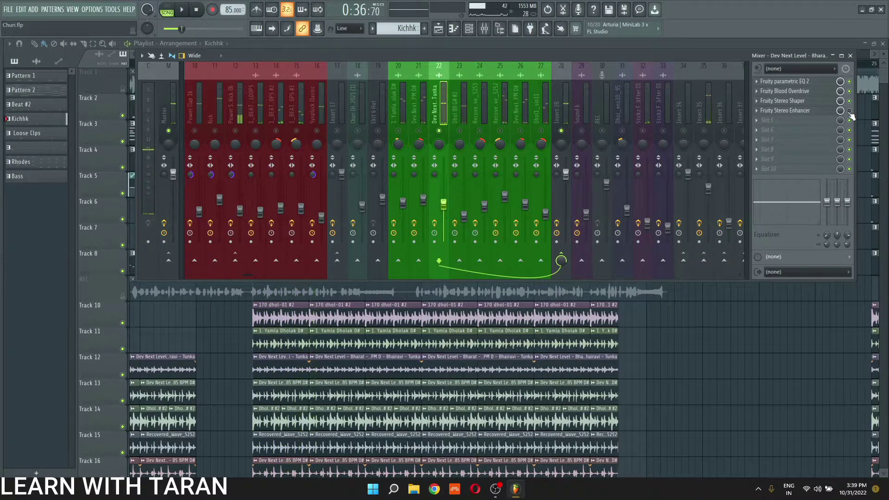
key("space")
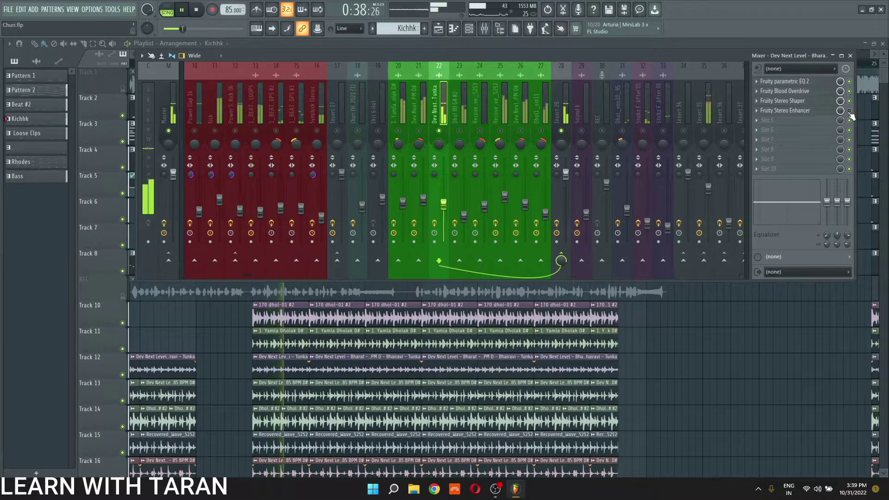
key("space")
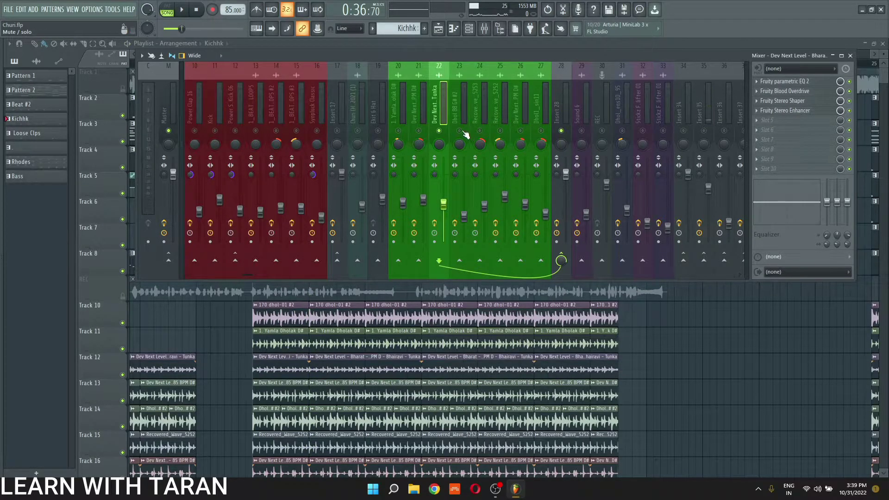
Step: Solo the Dhol 88 G# 2 track on insert 23 with its bus and examine its Fruity parametric EQ 2 during playback
left_click(465, 106)
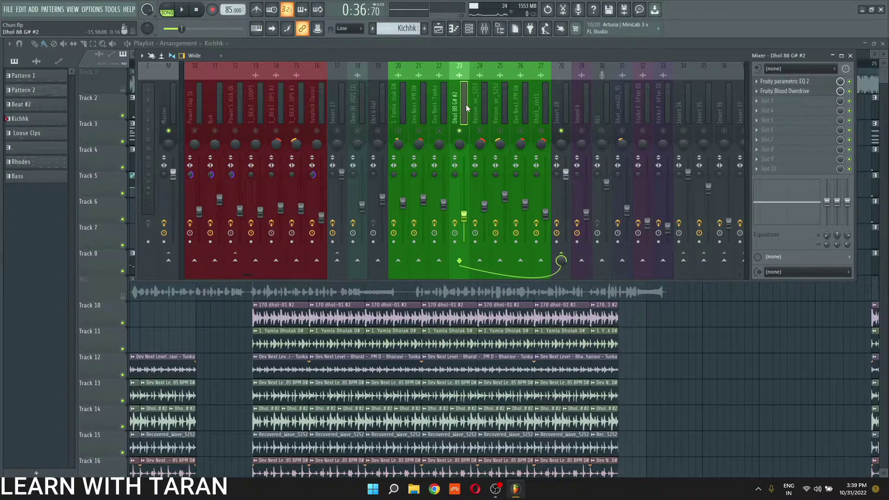
key("space")
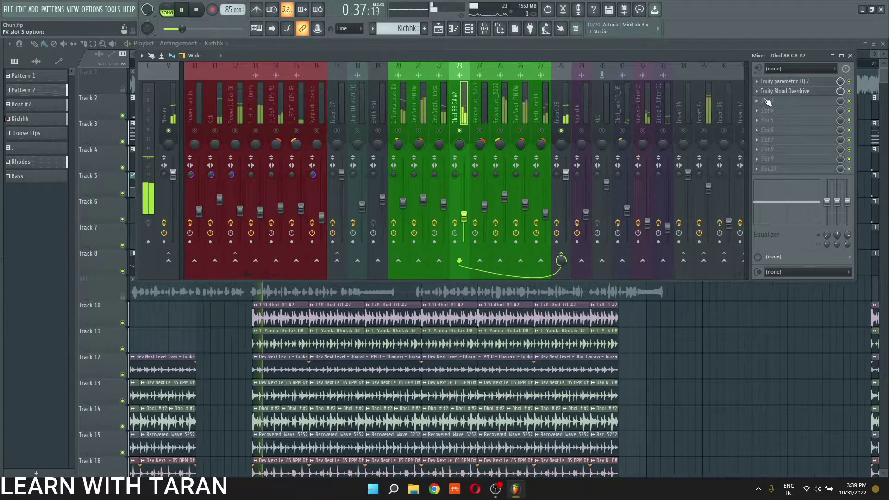
left_click(786, 82)
key("space")
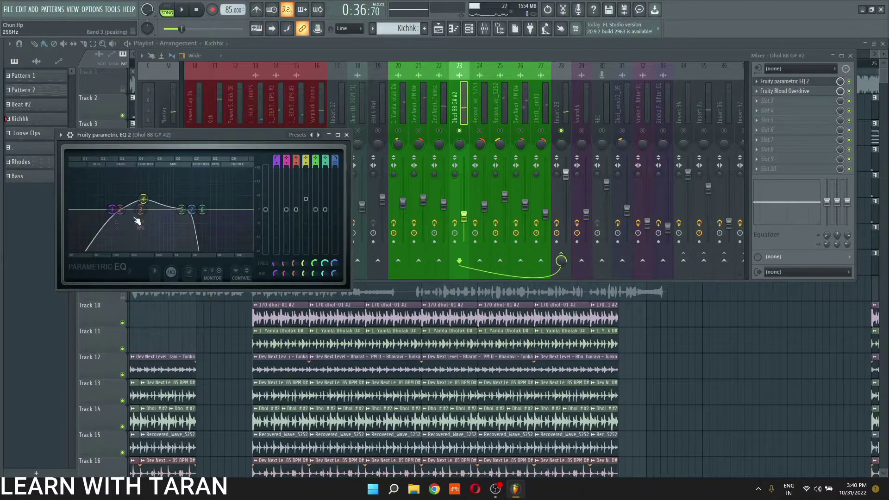
key("space")
key("space")
mouse_move(191, 209)
left_mouse_down()
mouse_move(250, 209)
mouse_move(192, 209)
left_mouse_up()
key("space")
key("space")
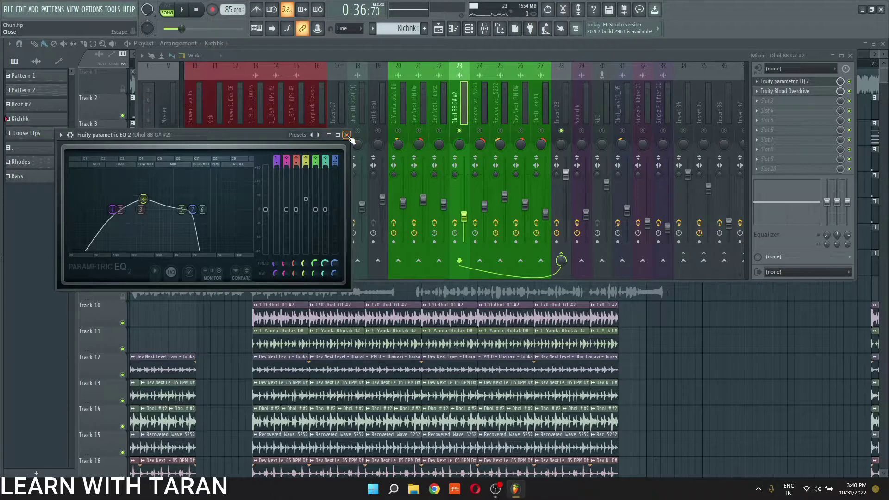
left_click(346, 135)
Step: Review the Fruity Blood Overdrive on the Dhol 88 G# 2 track and compare playback with the EQ and overdrive toggled
left_click(812, 93)
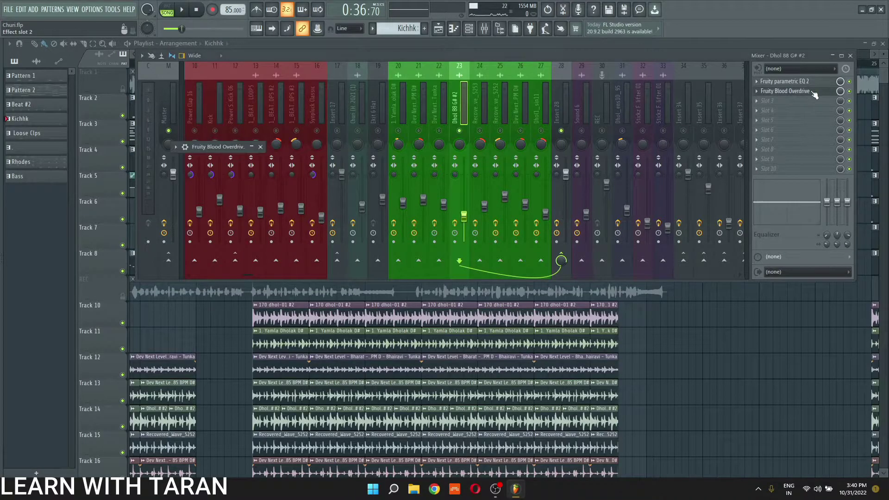
key("space")
left_click(849, 81)
left_click(849, 91)
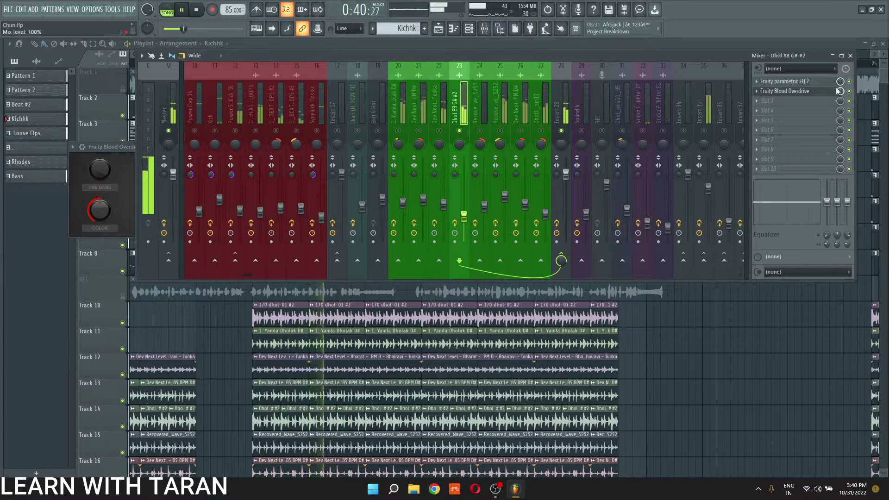
left_click(831, 92)
Step: Solo and audition Recovered_Wave_5253 on insert 24 and Recovered_Wave_5252 on insert 25 in turn
left_click(481, 100)
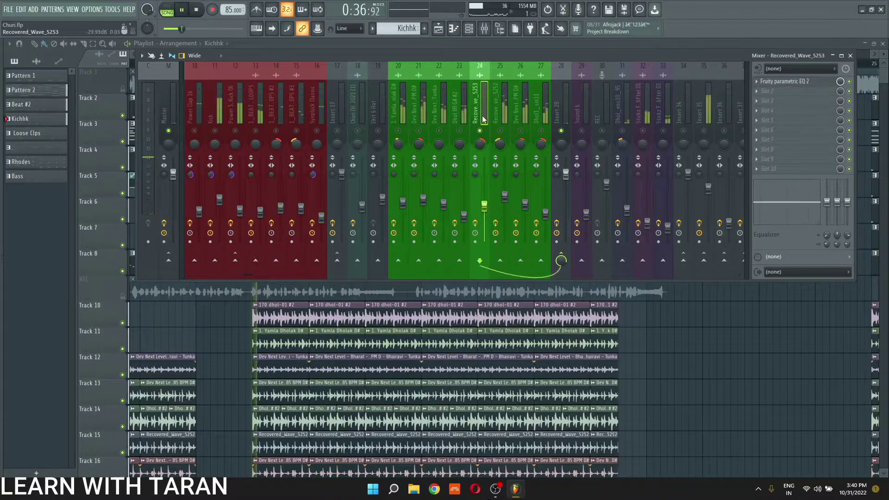
key("space")
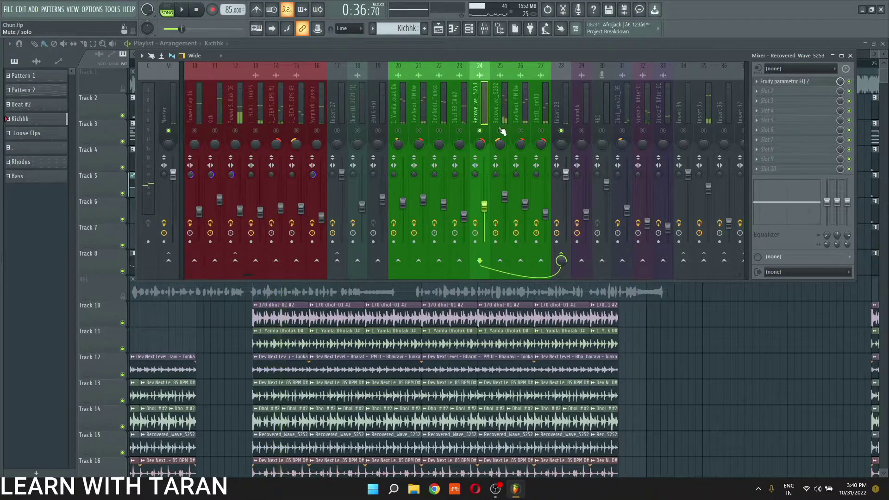
left_click(495, 99)
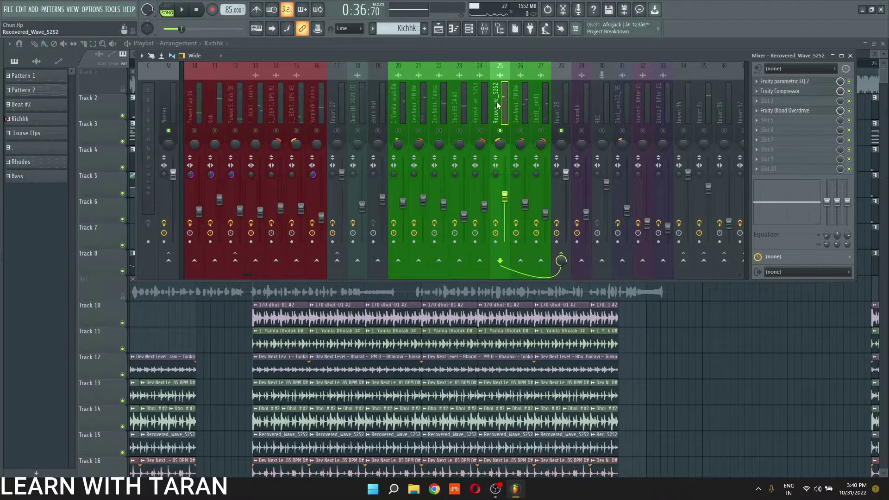
key("space")
key("space")
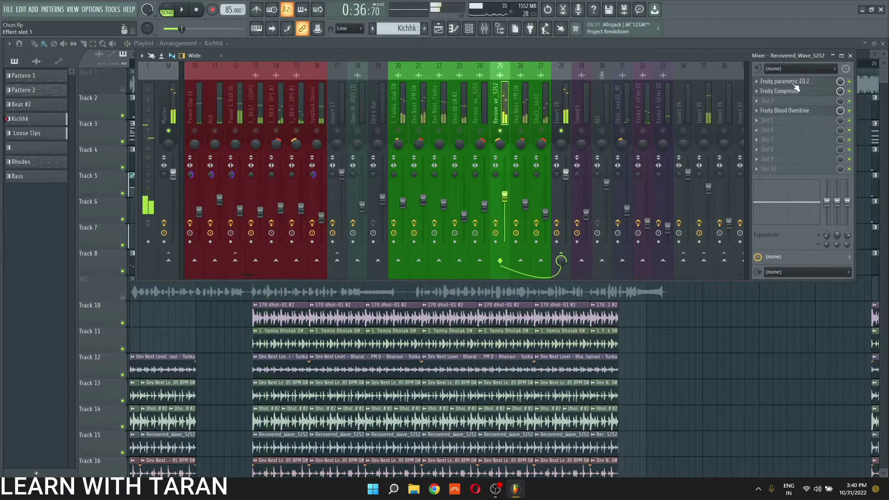
Step: Review the Fruity parametric EQ 2 and Fruity Compressor on Recovered_Wave_5252, comparing playback with the EQ bypassed and enabled
left_click(796, 85)
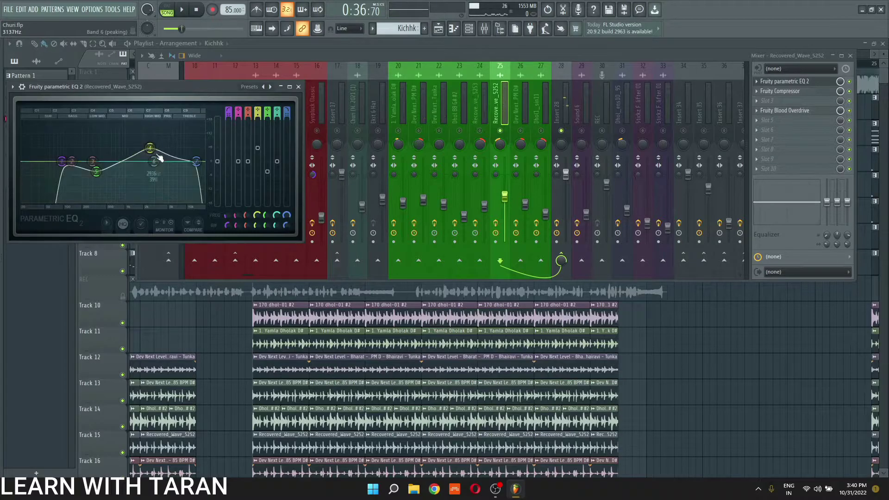
left_click(298, 87)
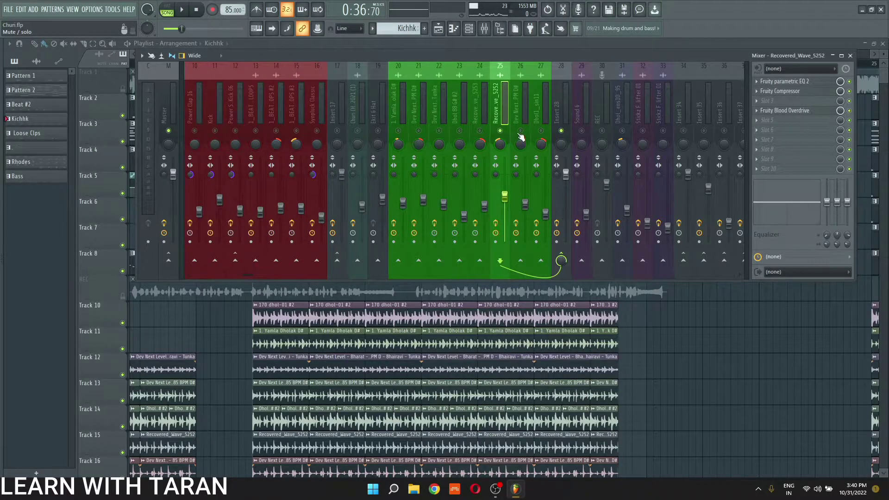
left_click(811, 92)
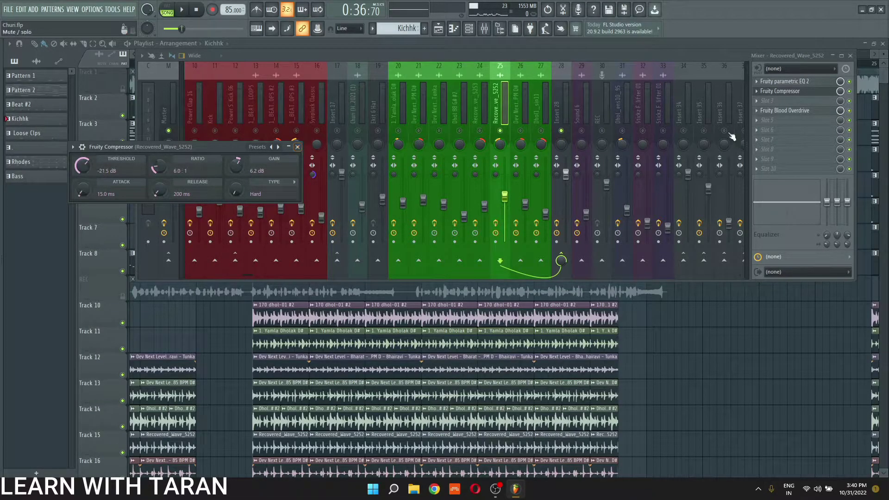
left_click(850, 88)
key("space")
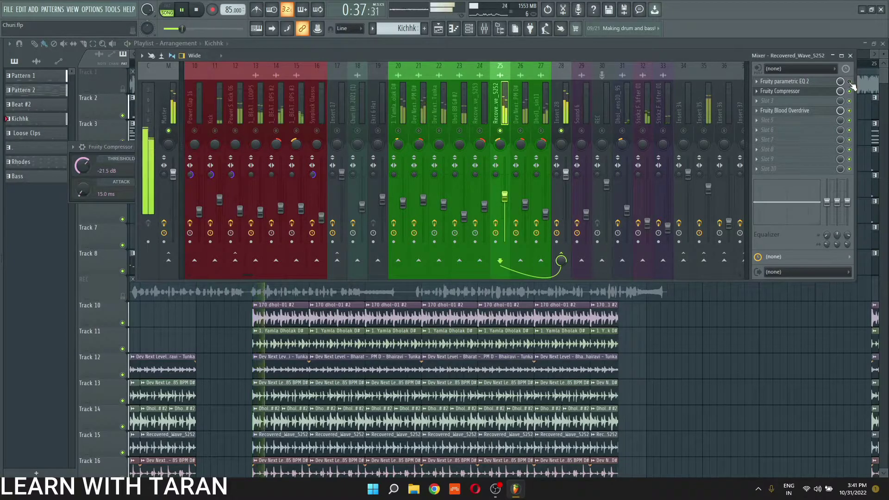
key("space")
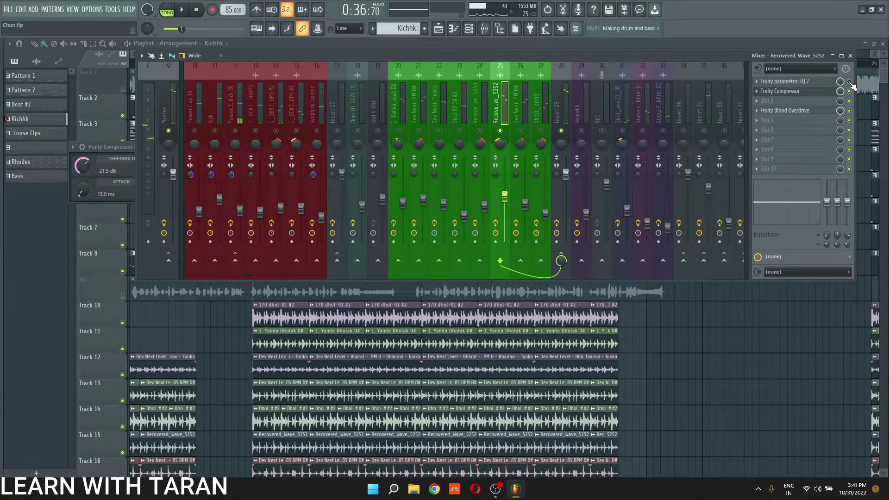
key("space")
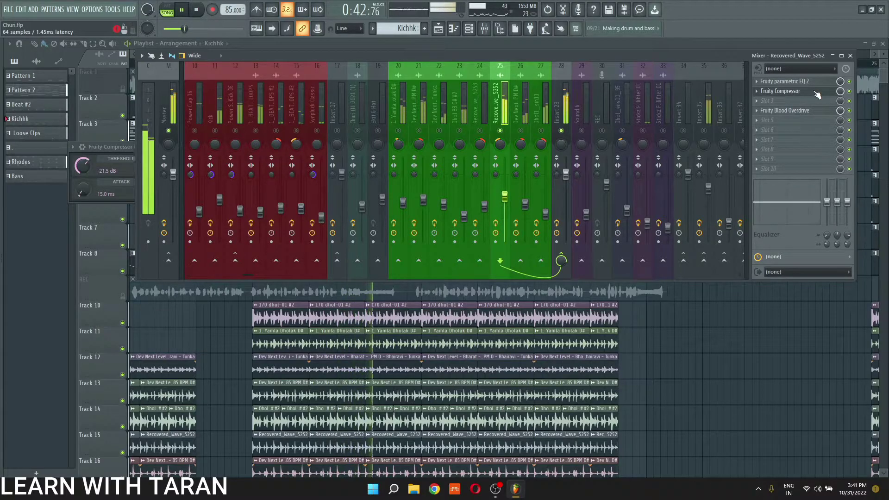
key("space")
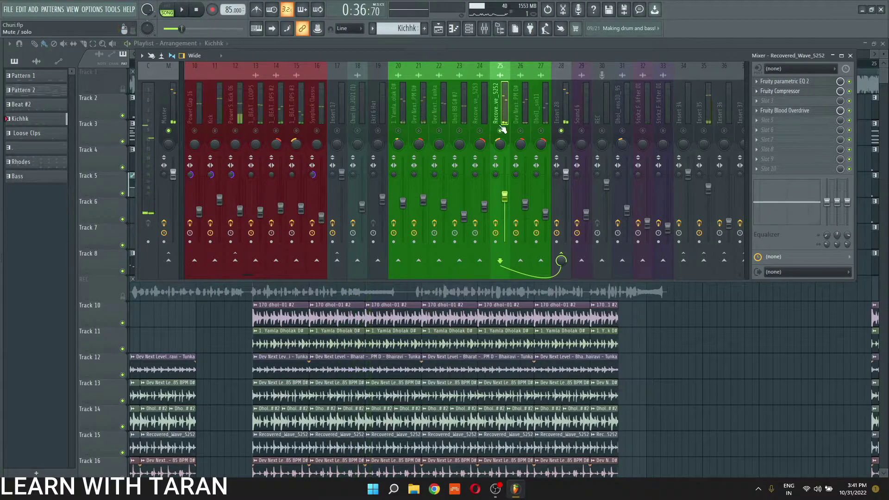
Step: Solo and audition the Dhad Loop 1 track on insert 26, examine its Fruity parametric EQ 2 and close the plugin
left_click(521, 129)
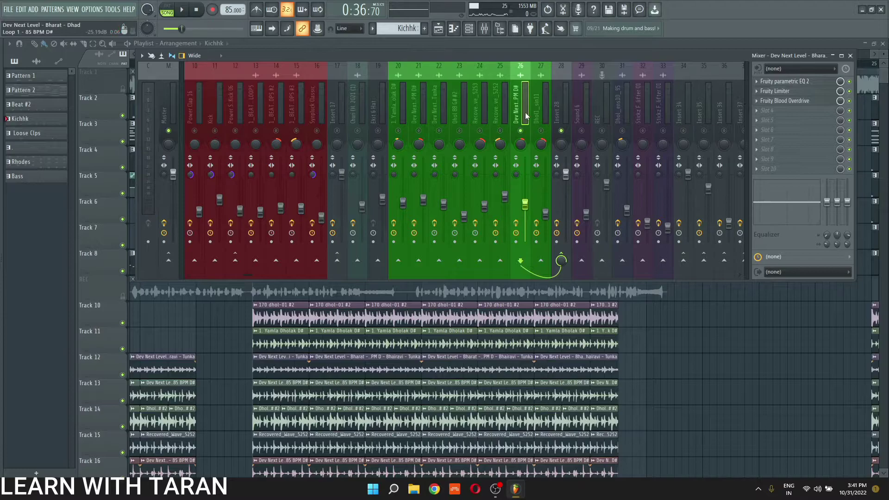
key("space")
key("space")
left_click(787, 81)
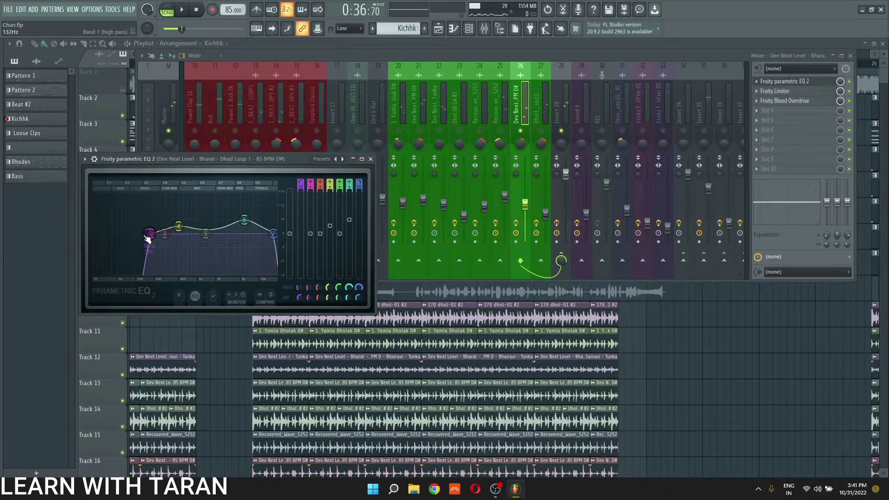
key("space")
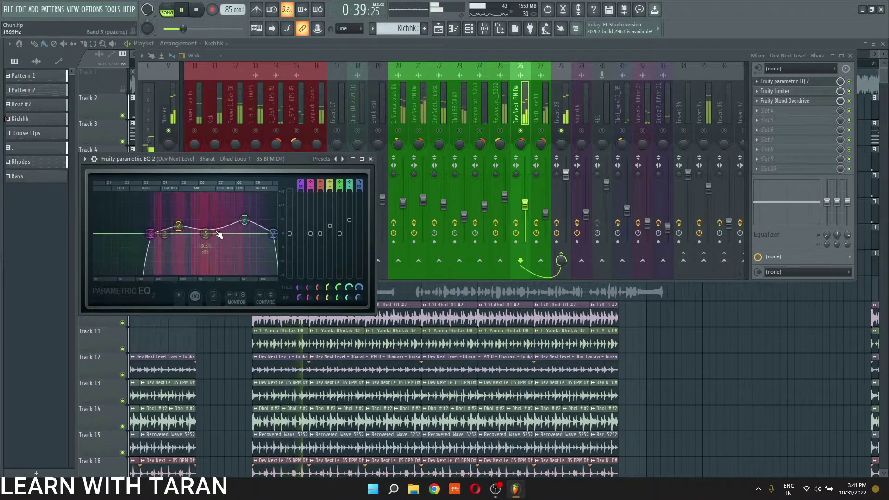
key("space")
left_click(370, 159)
Step: Examine the Dhad Loop 1 track's Fruity Limiter compressor view during playback and check its Fruity Blood Overdrive
left_click(787, 91)
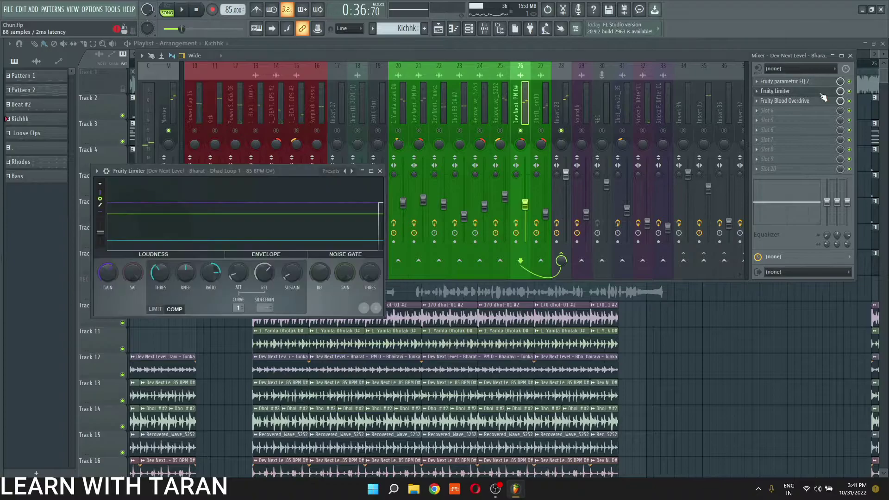
key("space")
key("space")
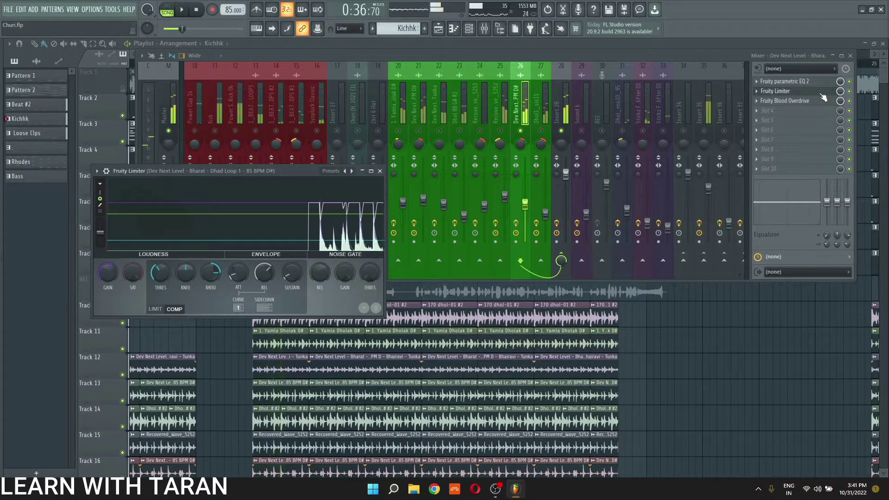
left_click(822, 93)
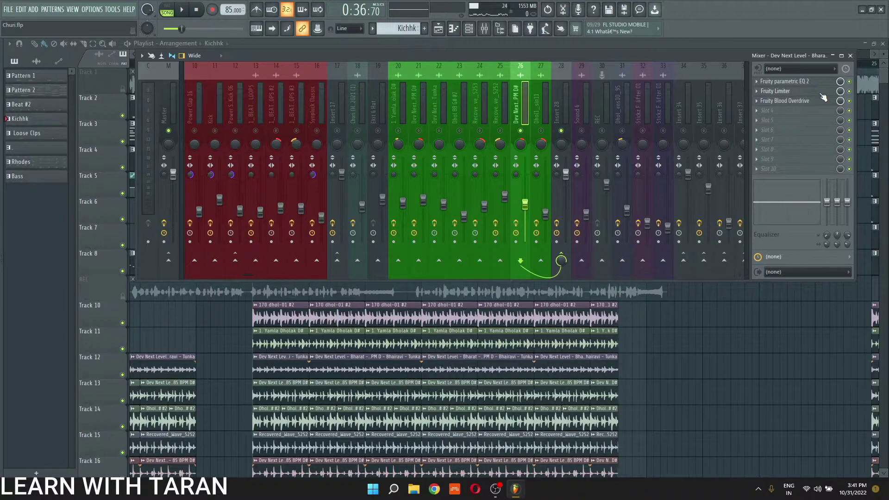
left_click(811, 94)
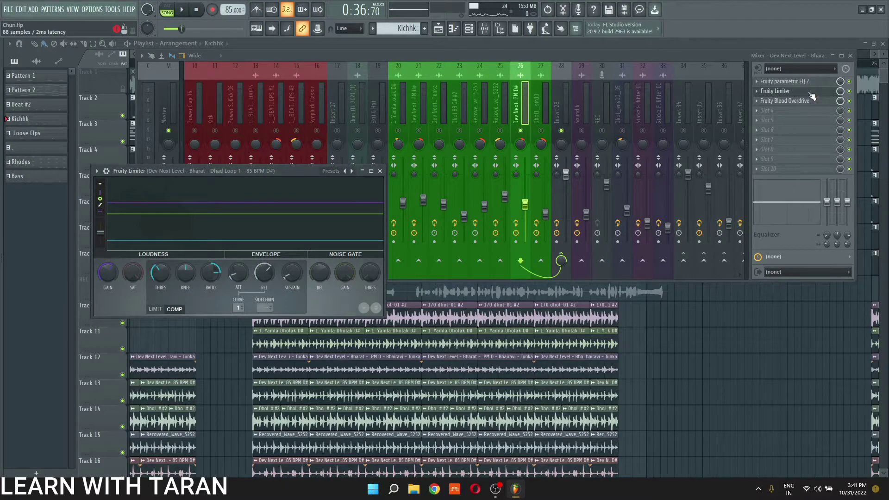
key("space")
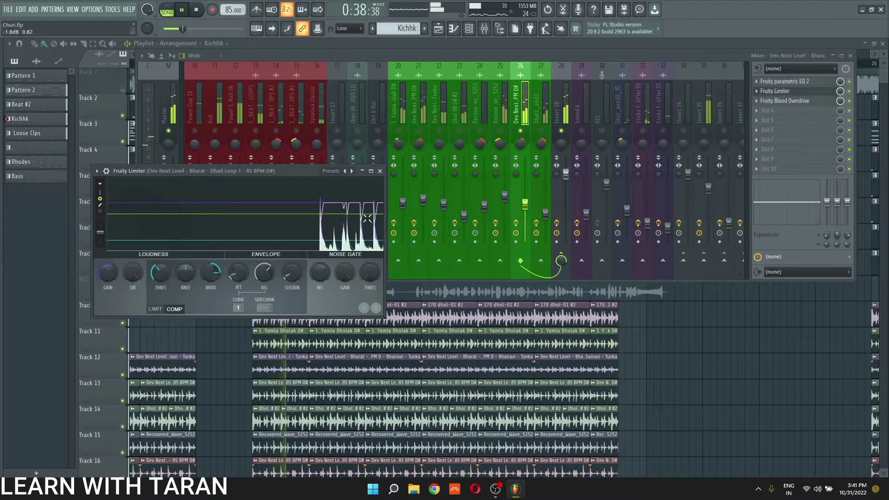
key("space")
left_click(803, 102)
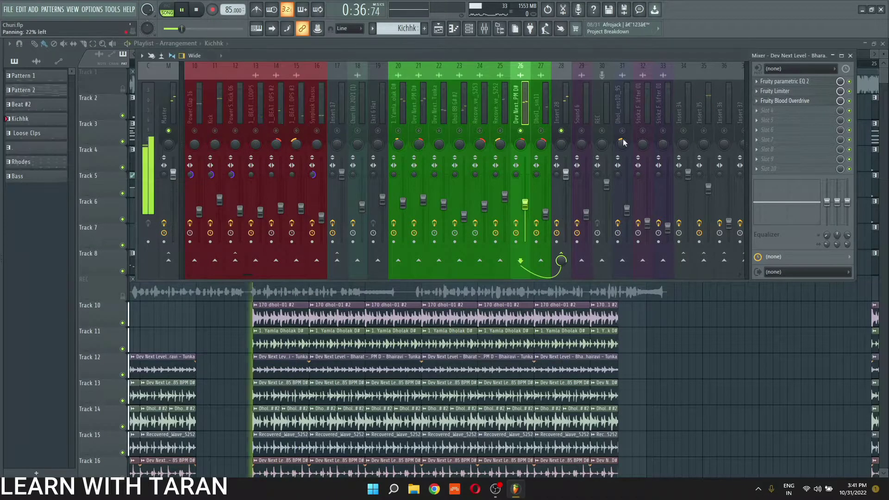
key("space")
Step: Solo the Dhol1_sin11 track on insert 27 with its bus, audition it and open its Fruity parametric EQ 2
left_click(536, 103)
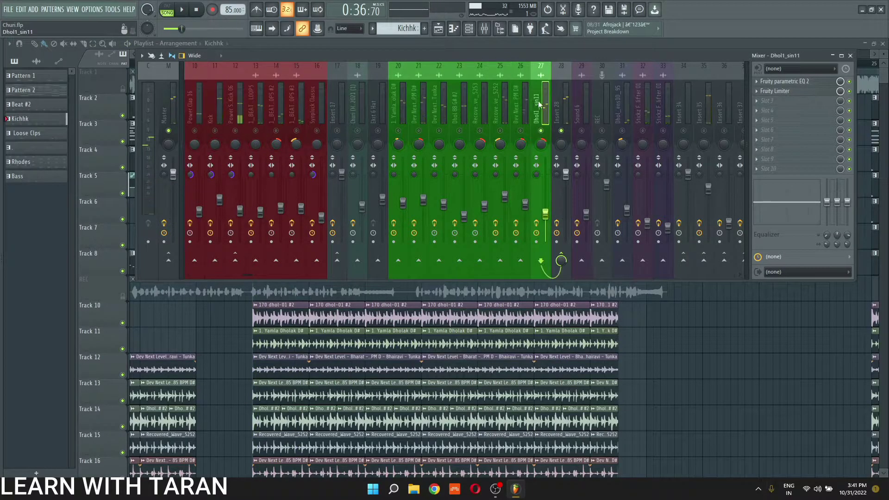
scroll(563, 102, "down", 3)
scroll(564, 106, "down", 1)
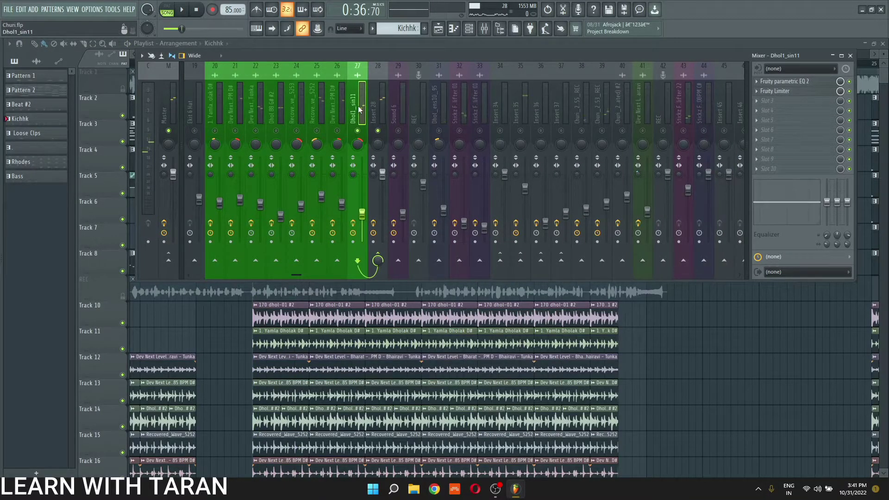
key("space")
key("space")
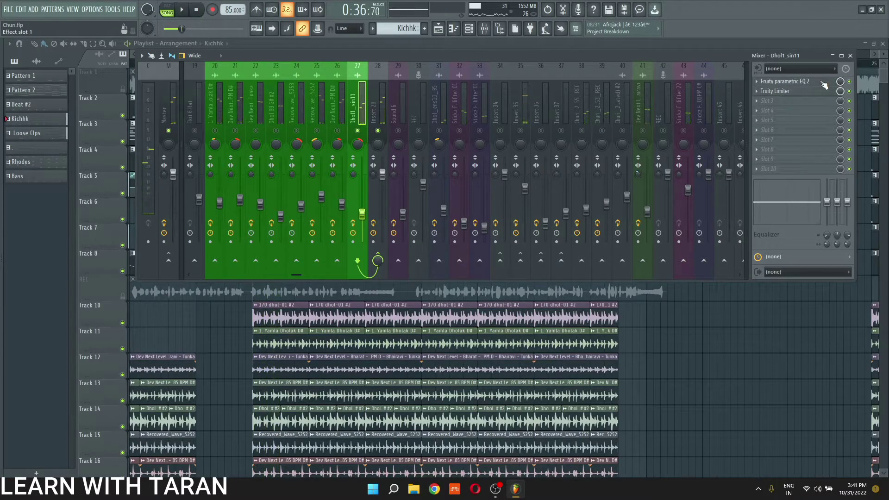
left_click(823, 85)
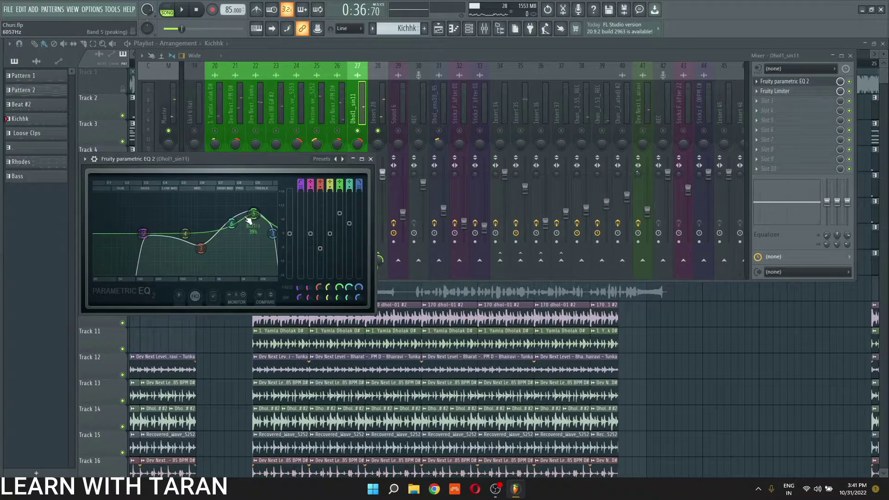
Step: Compare the Dhol1_sin11 track's playback with its Fruity parametric EQ 2 and Fruity Limiter bypassed and enabled, and close the EQ
left_click(370, 159)
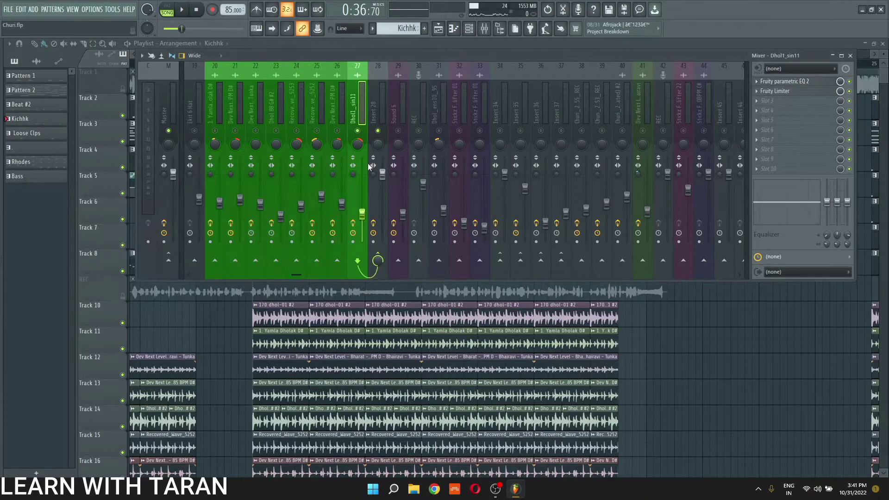
left_click(822, 84)
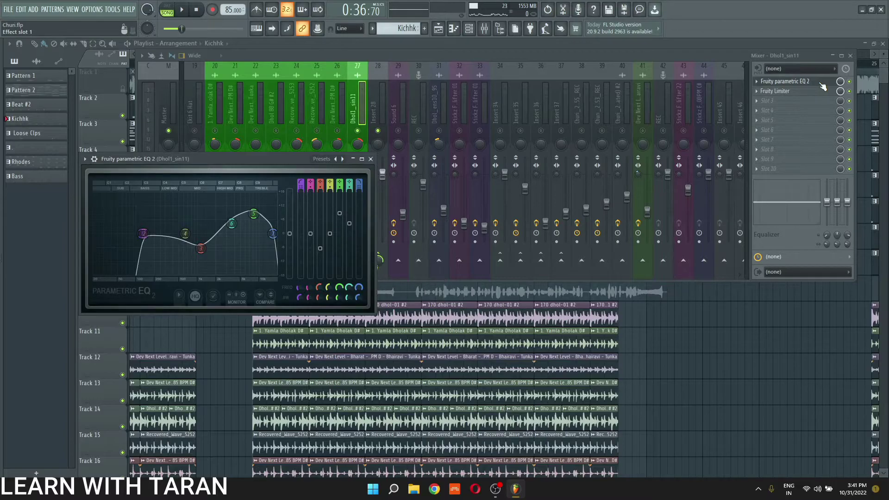
left_click(854, 98)
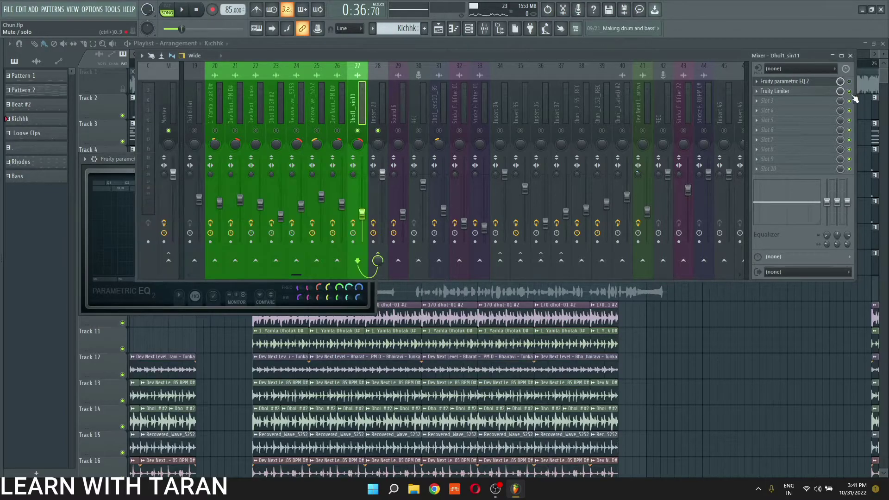
key("space")
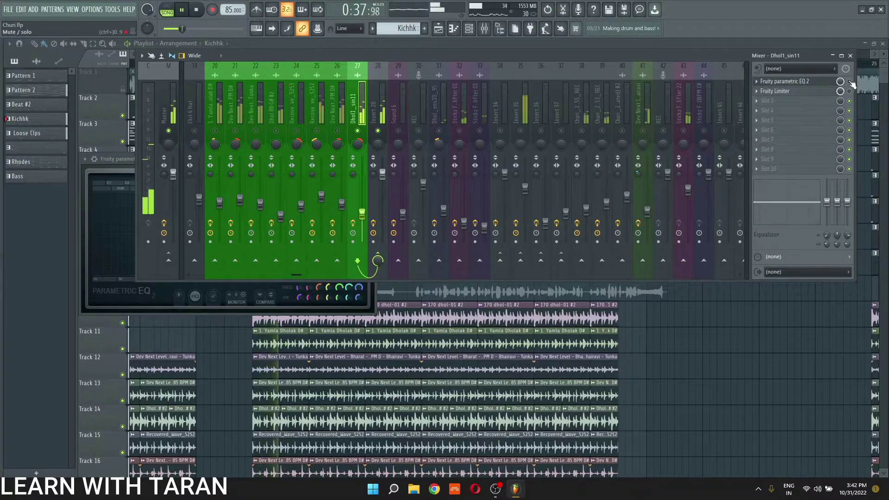
key("space")
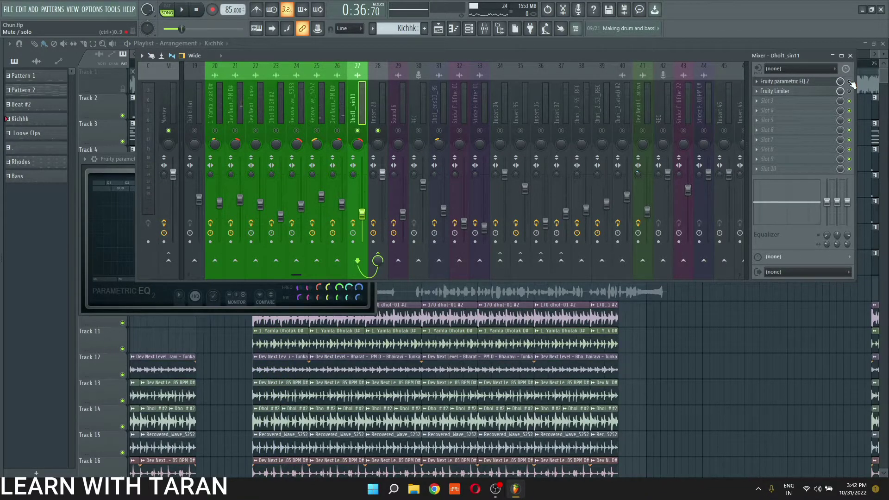
key("space")
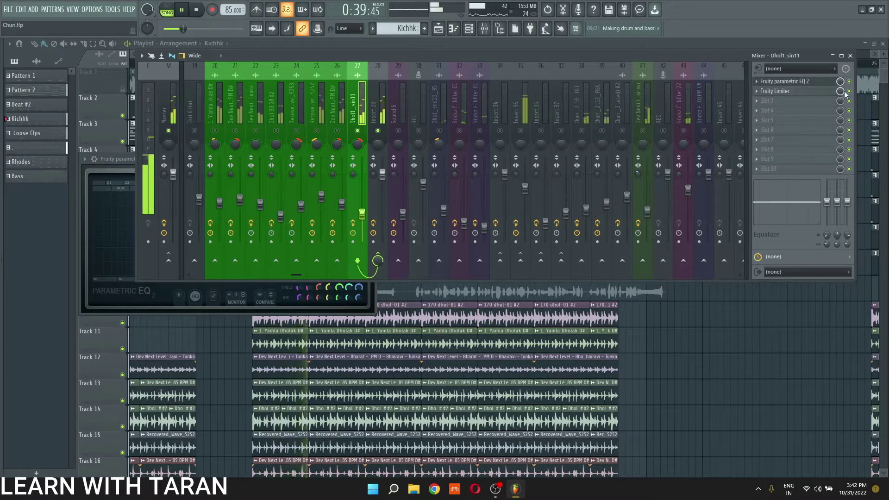
key("space")
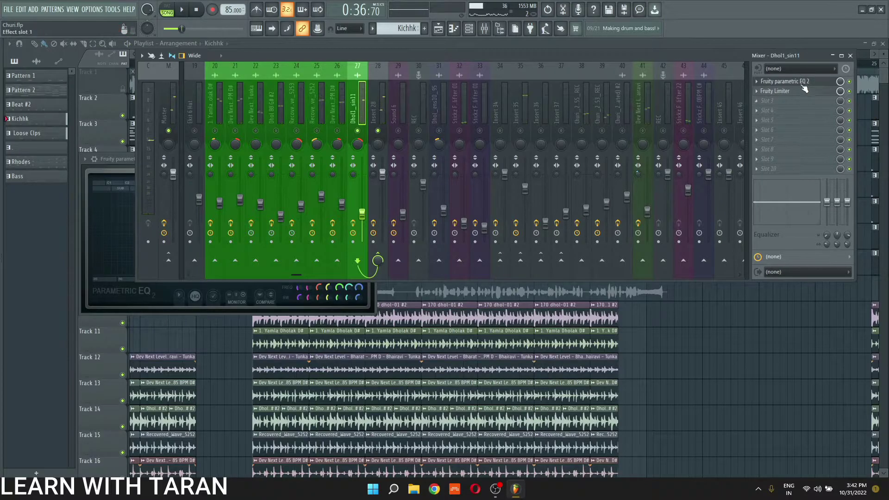
left_click(803, 84)
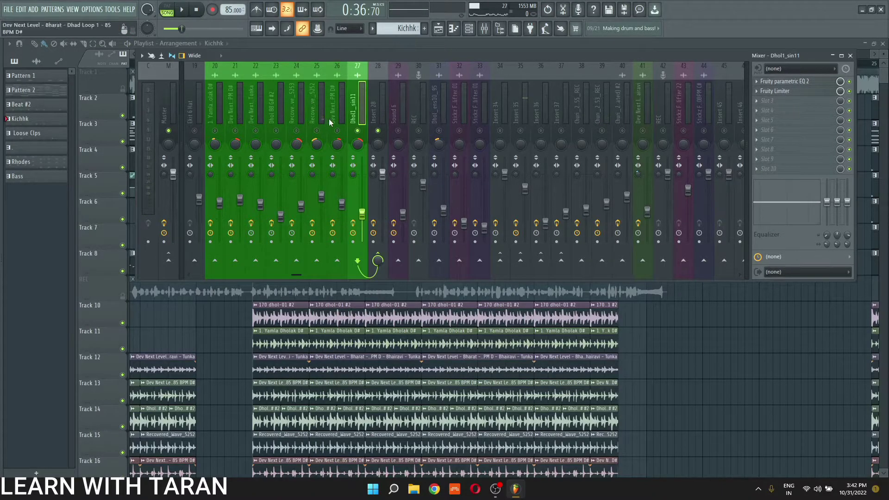
Step: Enable all percussion loop tracks on inserts 20 to 27, audition them together and select their bus on insert 28
scroll(476, 94, "left", 3)
left_click_drag(405, 132, 498, 132)
left_click(499, 131)
left_click(521, 132)
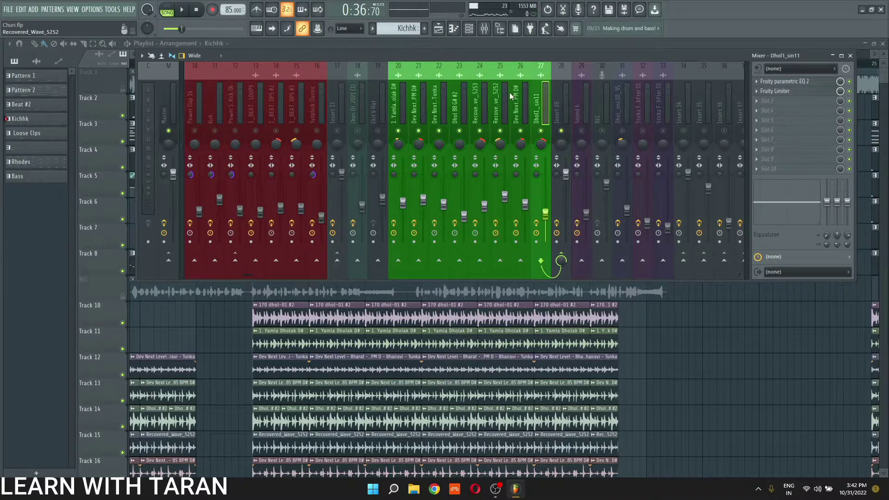
key("space")
left_click(501, 96)
left_click(538, 99)
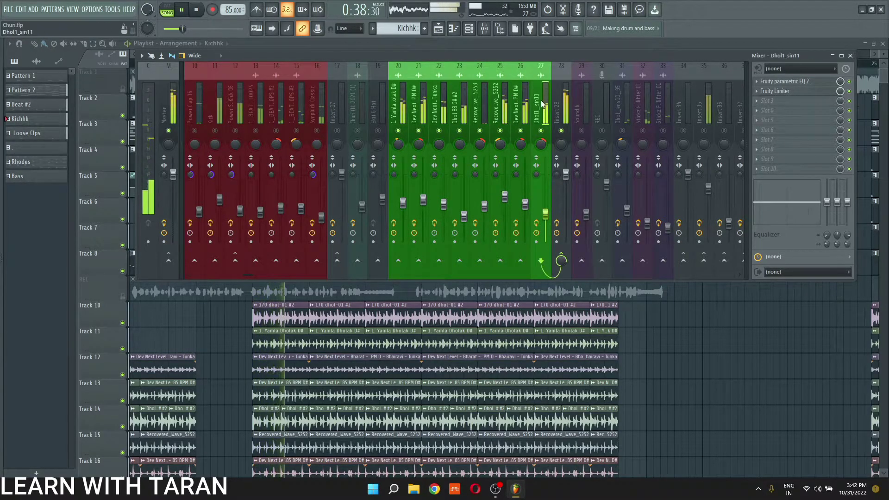
scroll(544, 104, "right", 1)
left_click(502, 101)
key("space")
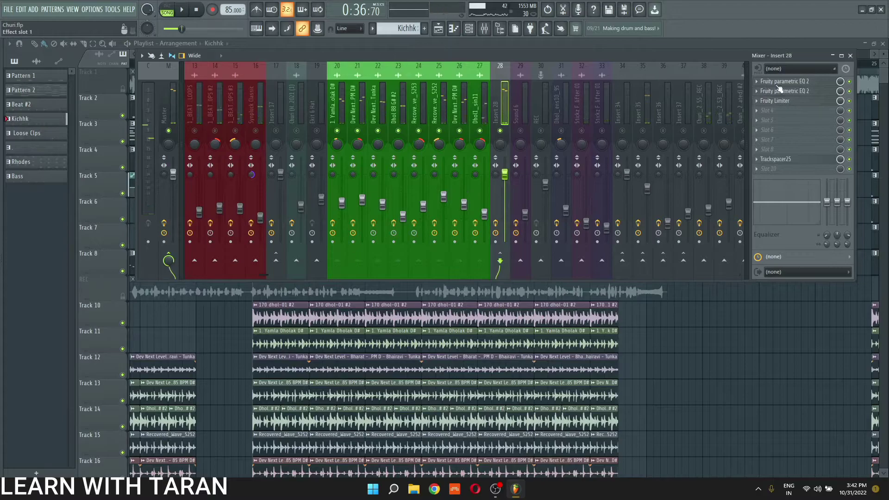
Step: Examine both Fruity parametric EQ 2 plugins on the insert 28 bus, auditioning the second one's high-shelf boost during playback
left_click(787, 81)
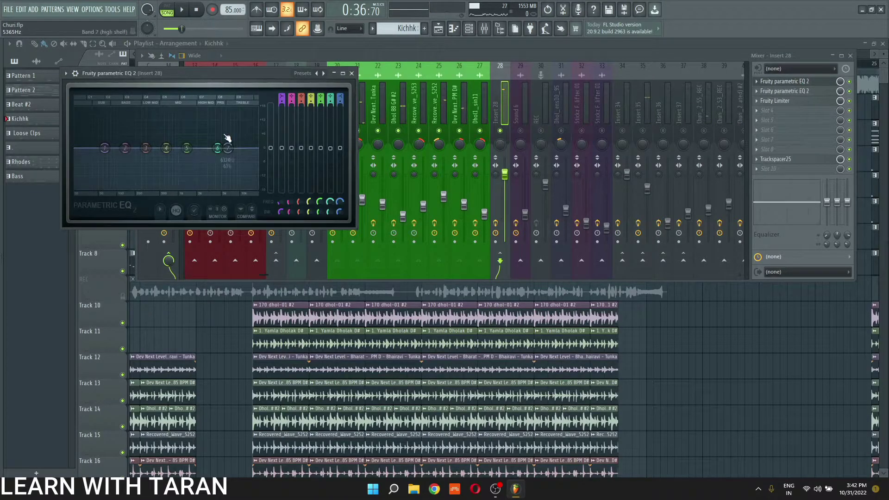
left_click(787, 81)
left_click(787, 91)
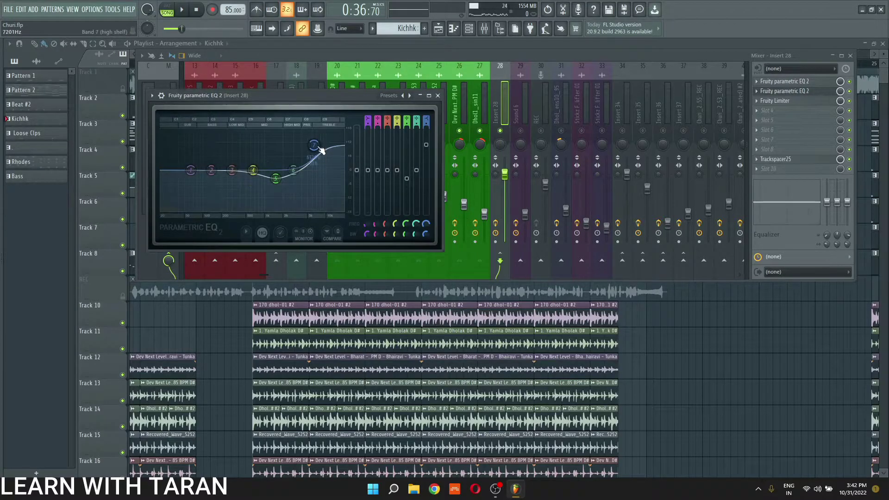
key("space")
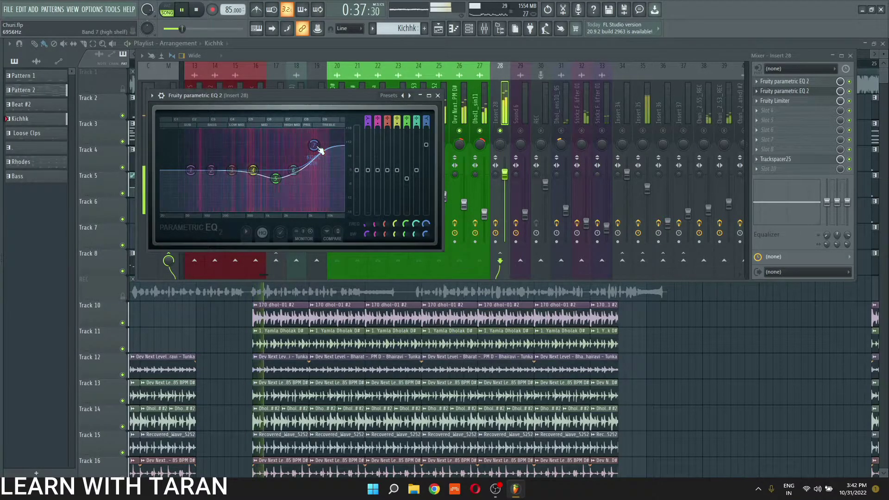
left_click(829, 91)
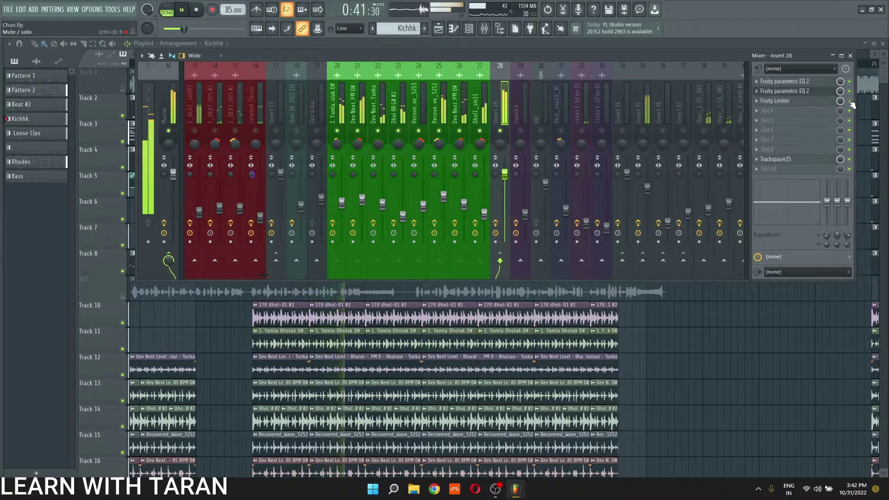
key("space")
left_click(784, 91)
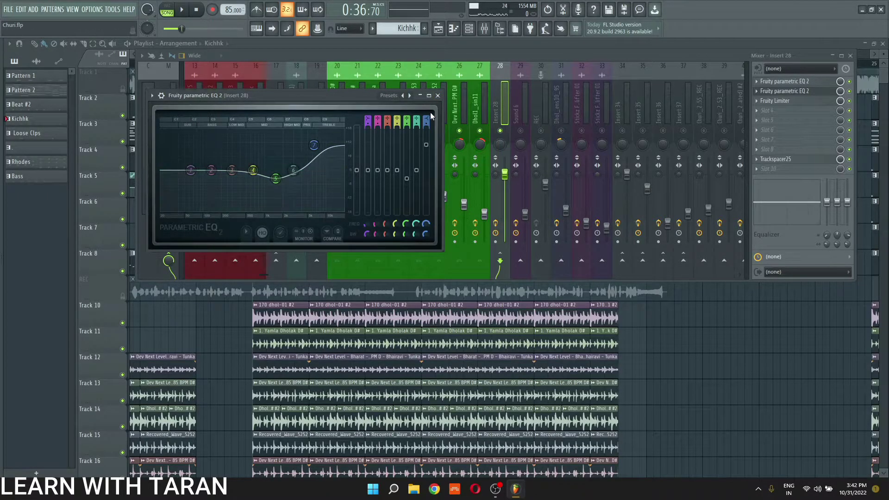
left_click(437, 95)
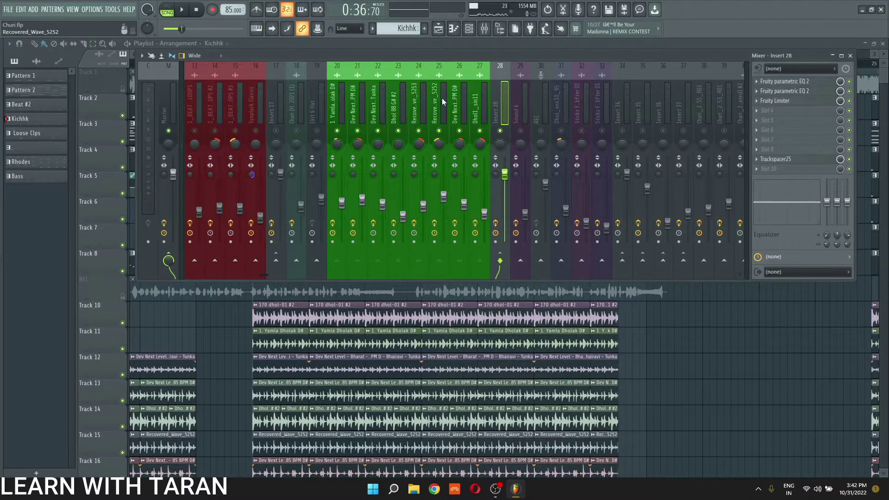
Step: Examine the Fruity Limiter's compressor settings on insert 28 and audition the bus to check its effect
left_click(823, 101)
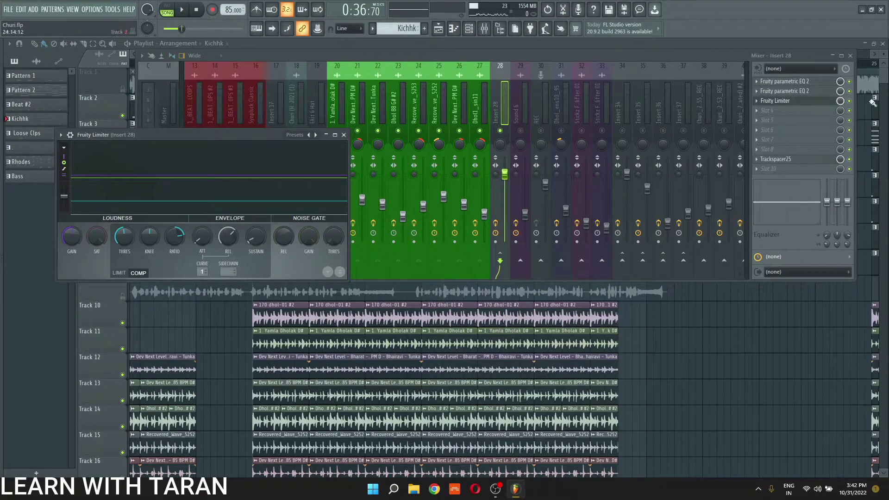
left_click(852, 106)
key("space")
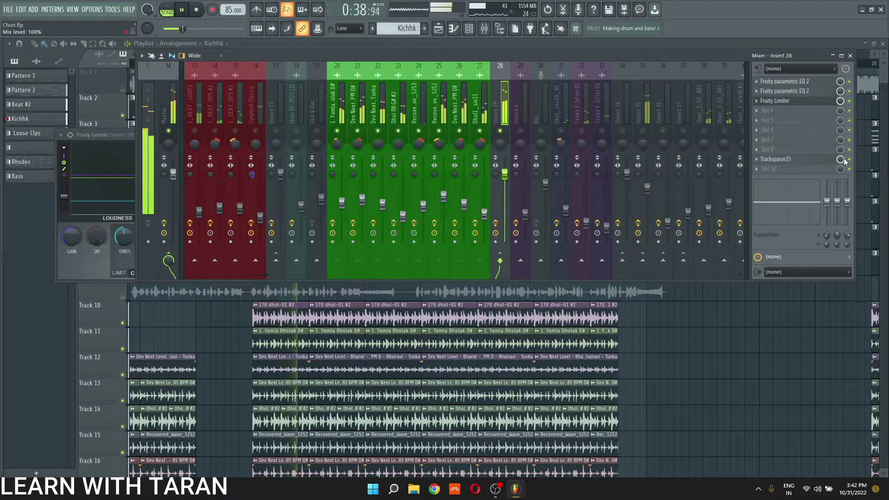
key("space")
Step: Check Trackspacer25 on the insert 28 bus with brief playback, and close it along with the Fruity Limiter
left_click(826, 160)
key("space")
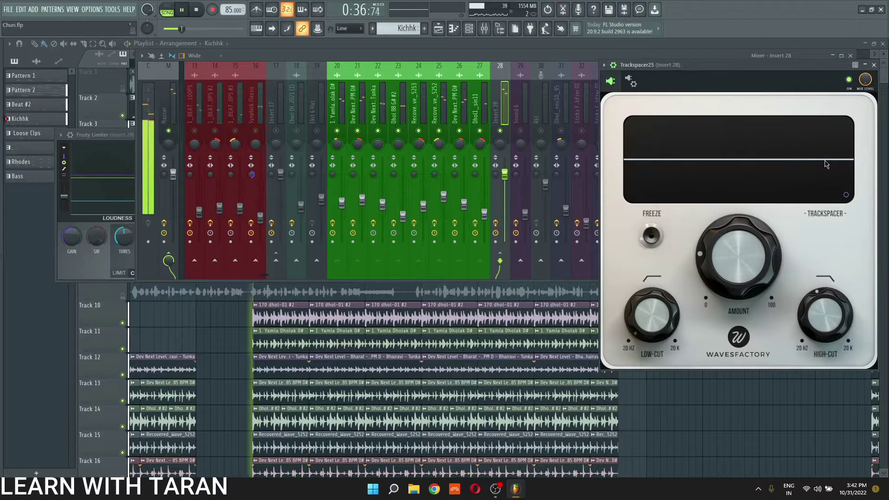
key("space")
left_click(873, 65)
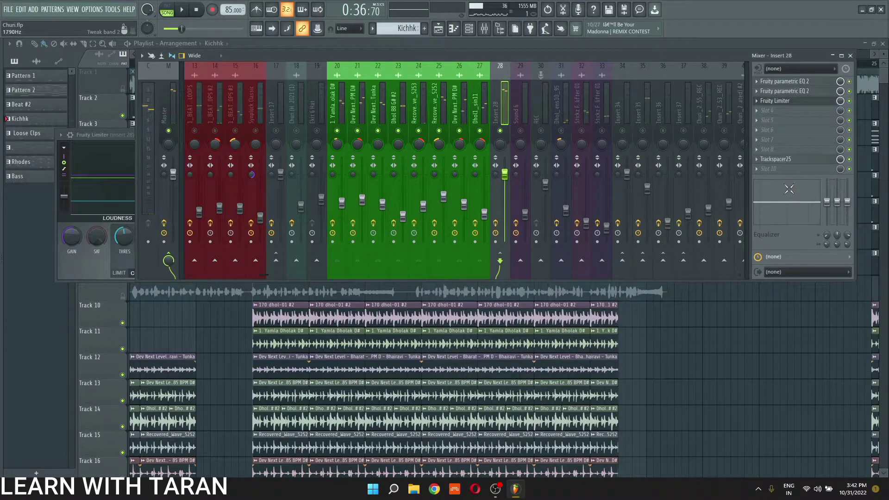
left_click(828, 101)
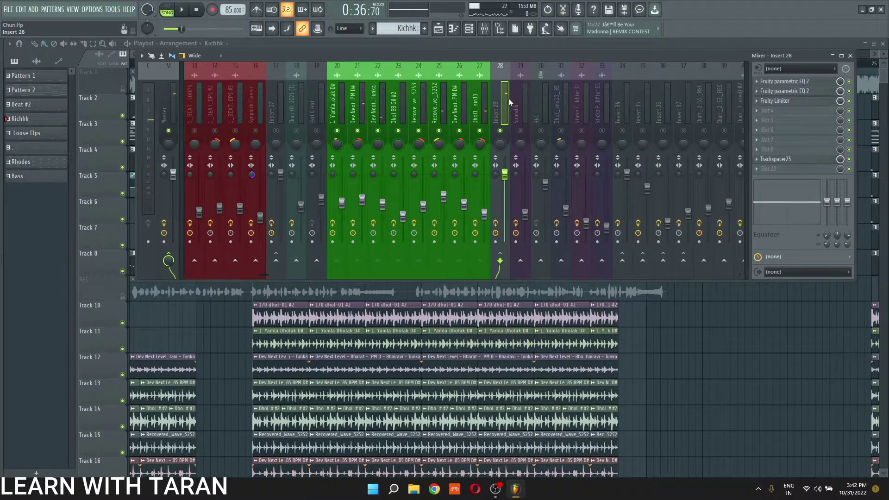
Step: Enable the drum tracks on inserts 6 to 16 with their insert 17 bus and audition them together with the percussion loops
scroll(508, 98, "up", 3)
scroll(393, 109, "up", 6)
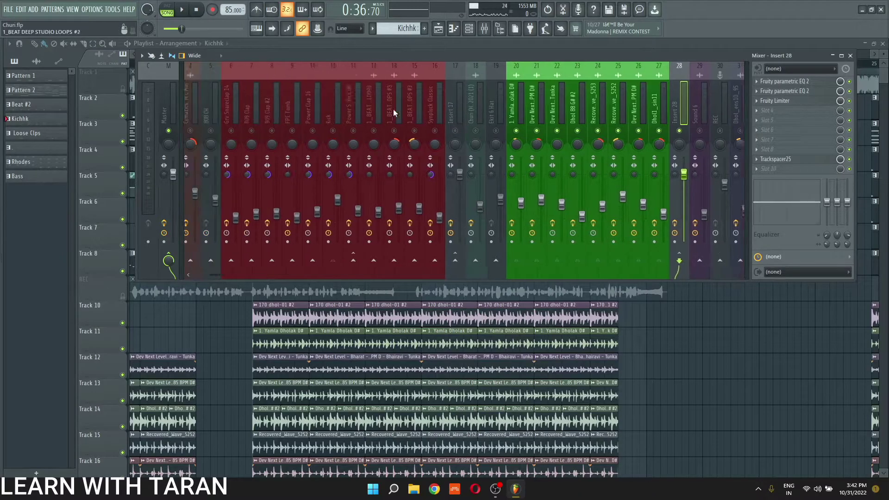
mouse_move(419, 134)
left_mouse_down()
mouse_move(436, 135)
mouse_move(235, 134)
left_mouse_up()
left_click(421, 105)
key("space")
left_click(451, 94)
scroll(479, 101, "down", 1)
scroll(480, 101, "down", 2)
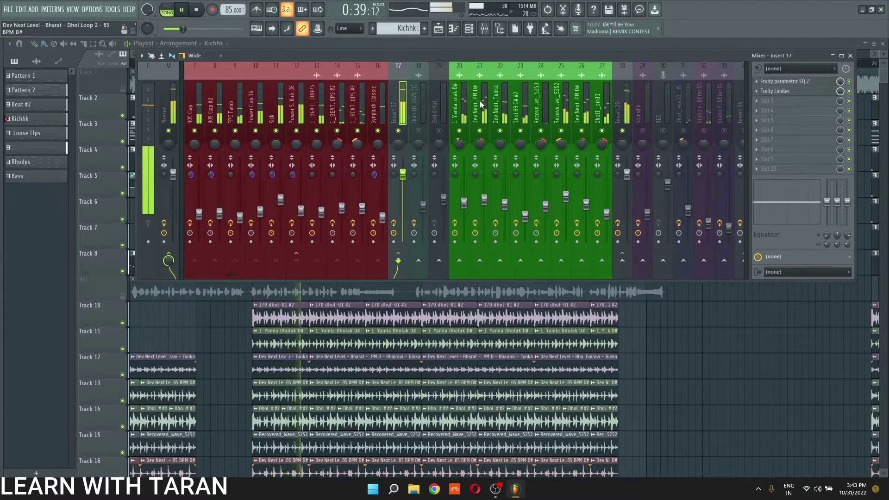
scroll(479, 101, "up", 3)
scroll(481, 101, "down", 6)
scroll(481, 101, "up", 9)
key("space")
Step: Enable the melody tracks on inserts 1 to 4 and look through the effect chains of Attractor, 12-String Guitar and FL Keys
left_click(216, 131)
scroll(213, 133, "down", 2)
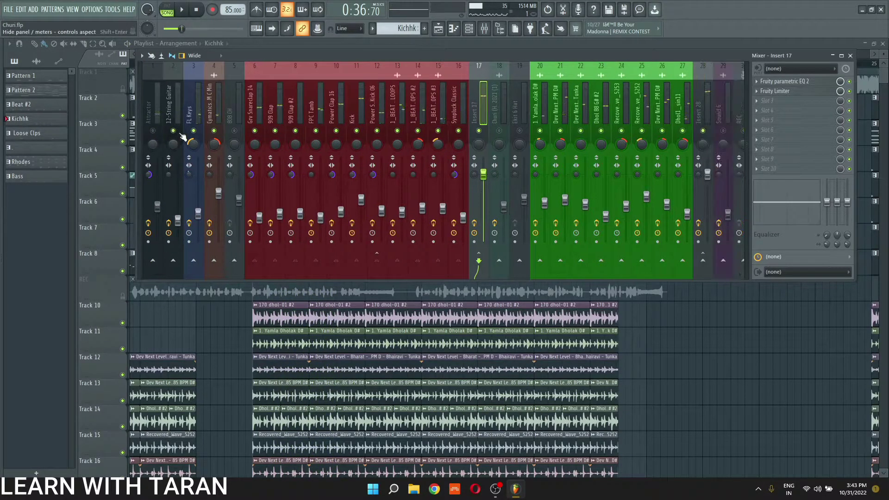
scroll(204, 133, "up", 2)
left_click(195, 131)
left_click(193, 107)
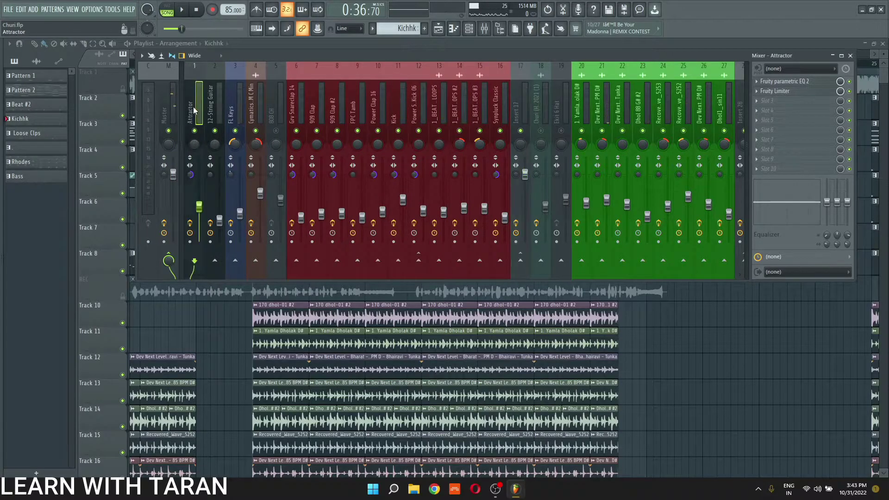
left_click(215, 110)
left_click(235, 112)
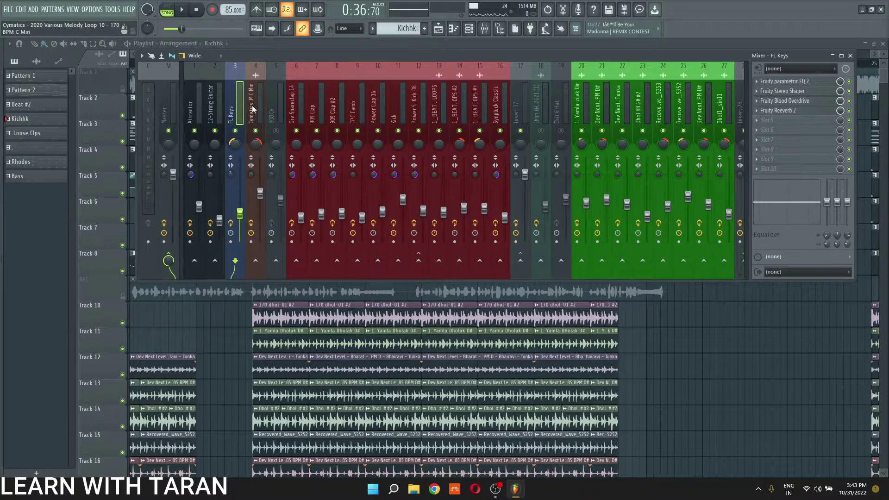
Step: Audition the combined melody, drum and percussion tracks while reviewing their levels across the mixer
key("space")
scroll(393, 92, "down", 3)
scroll(393, 92, "down", 9)
scroll(393, 95, "up", 3)
scroll(395, 97, "down", 6)
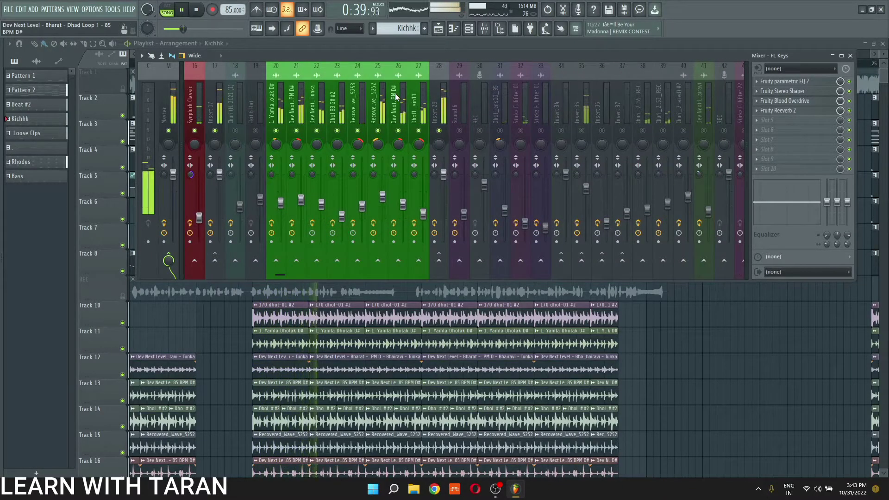
scroll(395, 94, "down", 6)
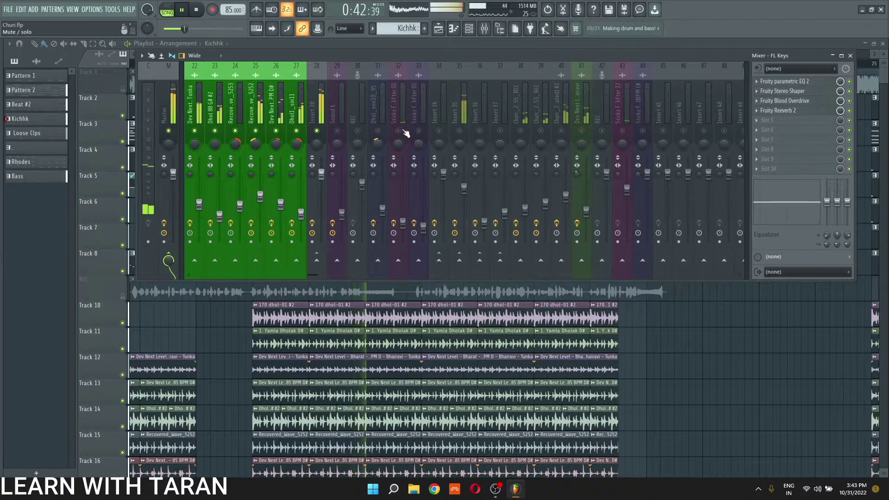
key("space")
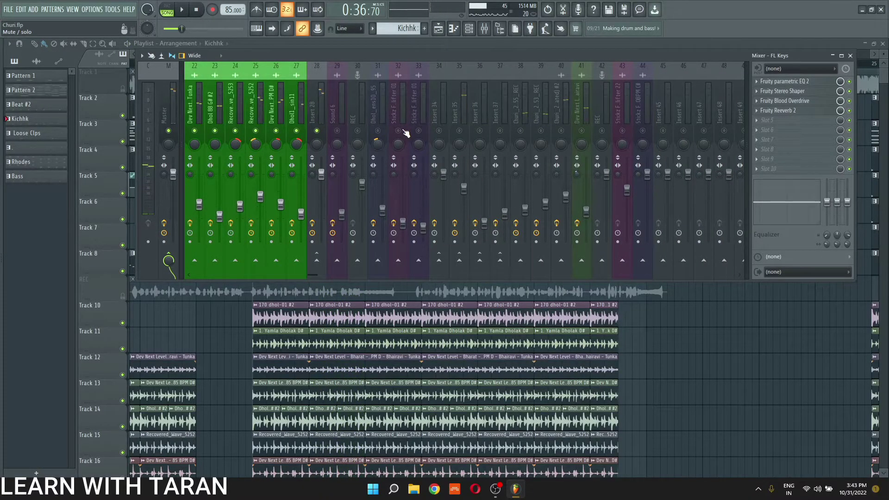
Step: Check the Stickz FXT - Downlifter 01 track's effect chain on insert 32, and solo and audition Dhol_ens10_95 on insert 31
left_click(401, 116)
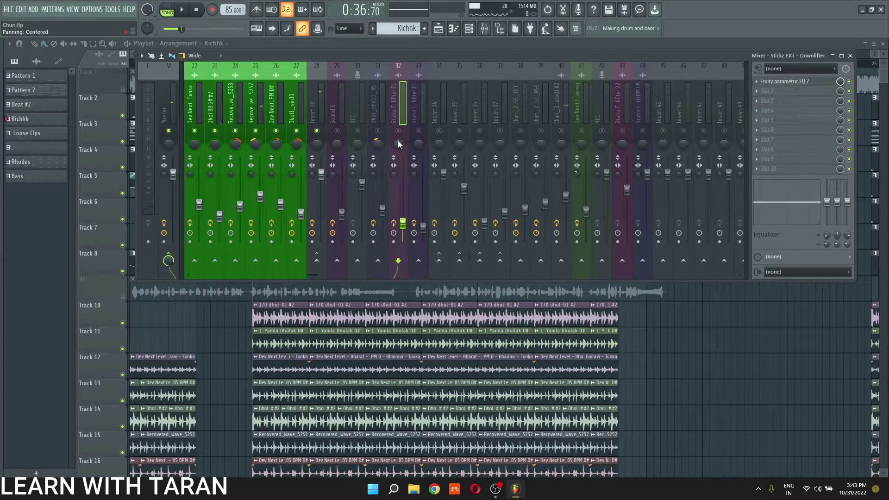
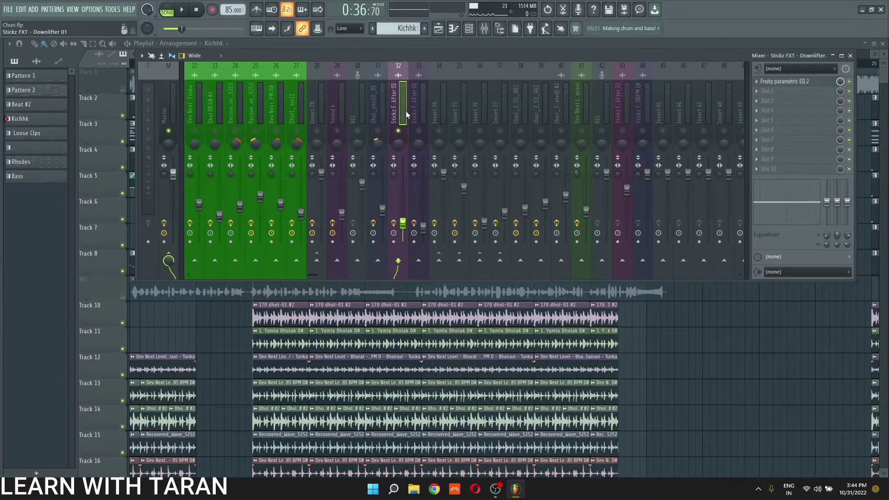
left_click(382, 131)
key("space")
key("space")
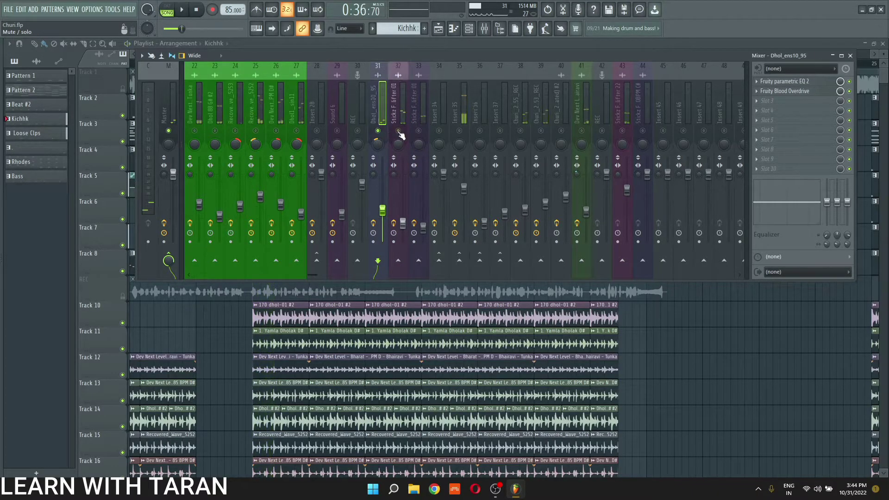
key("space")
Step: Solo the Stickz FXT - Downlifter 01 track on insert 32, audition it and check its Fruity parametric EQ 2
right_click(399, 132)
key("space")
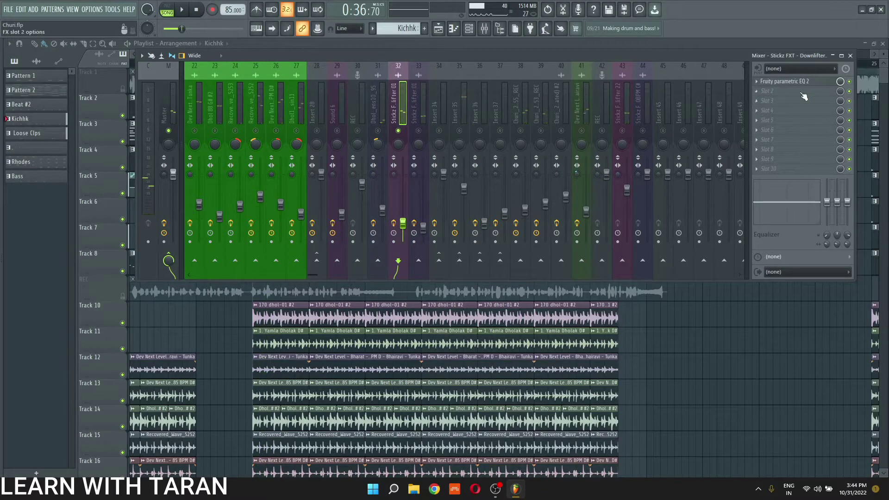
left_click(816, 84)
key("space")
left_click(816, 85)
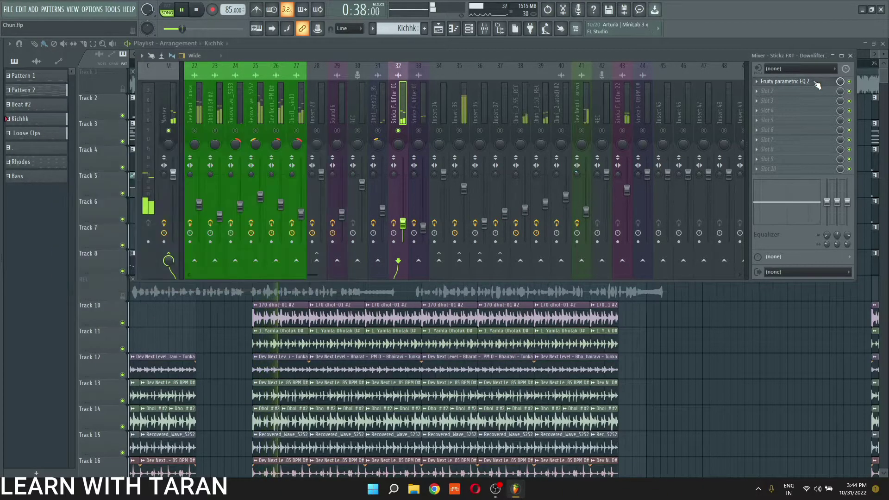
Step: Stop playback, try soloing inserts 33 and 35, and solo and briefly audition the Churi vocal recording on insert 38
key("space")
right_click(418, 130)
right_click(458, 131)
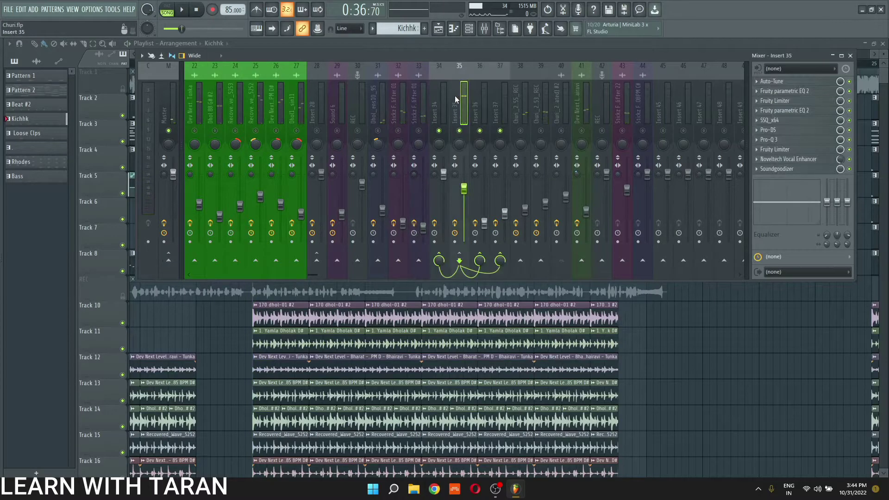
right_click(520, 131)
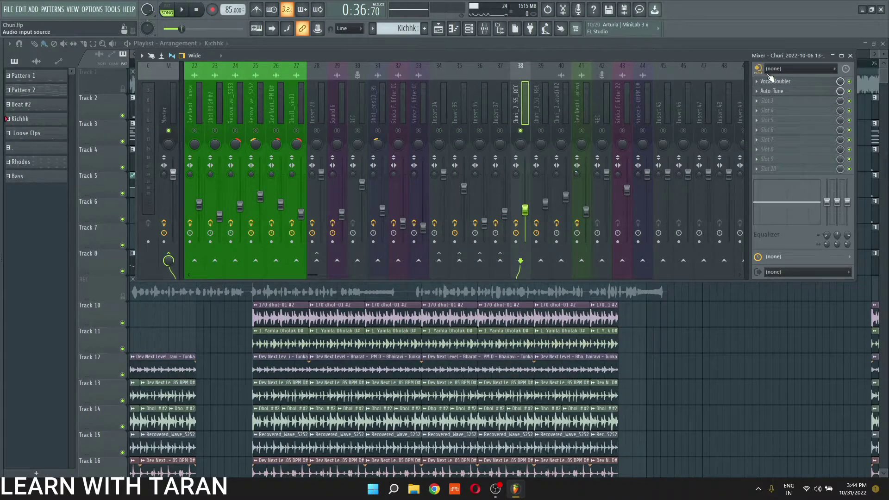
key("space")
key("space")
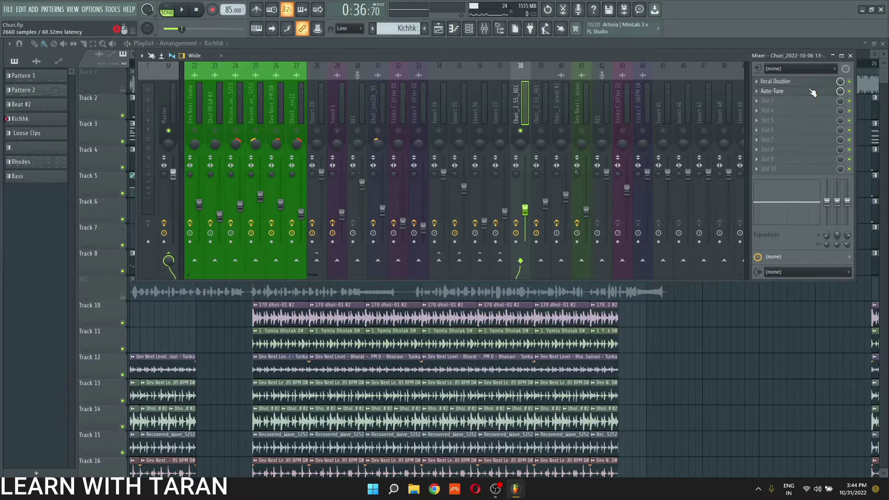
Step: Review the effect chain on insert 35, then solo it with its routed tracks and audition the result
left_click(464, 103)
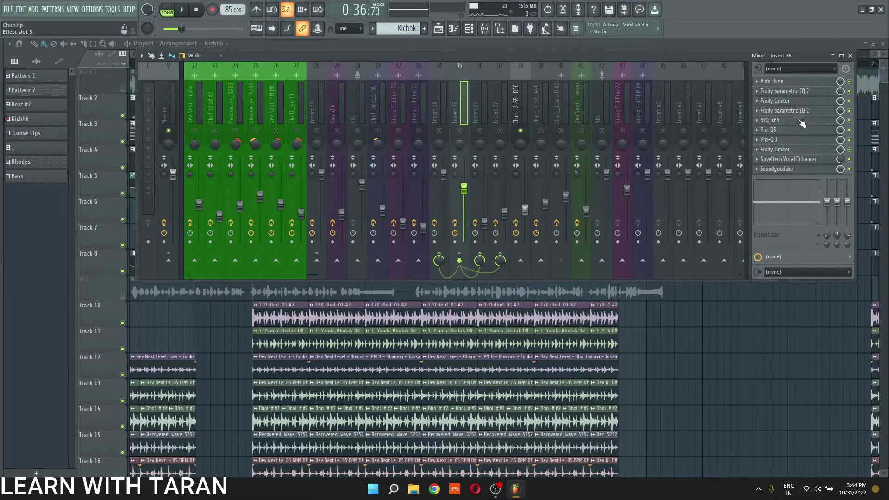
left_click(458, 109)
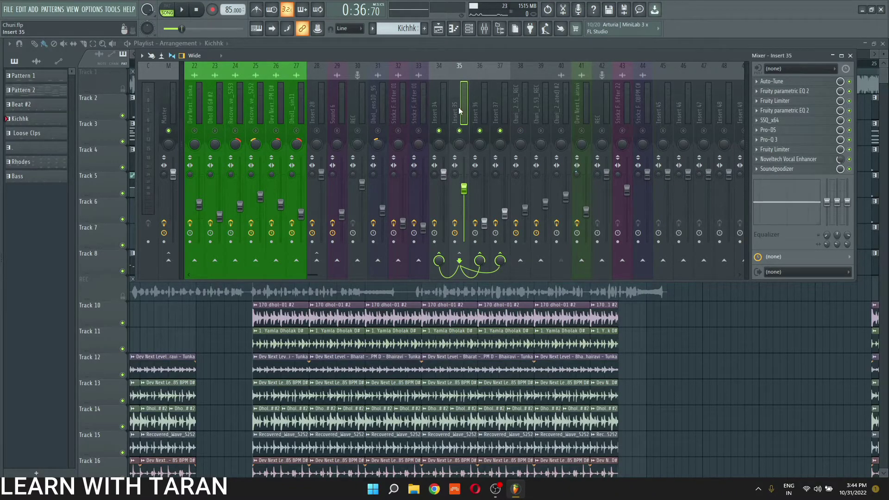
key("space")
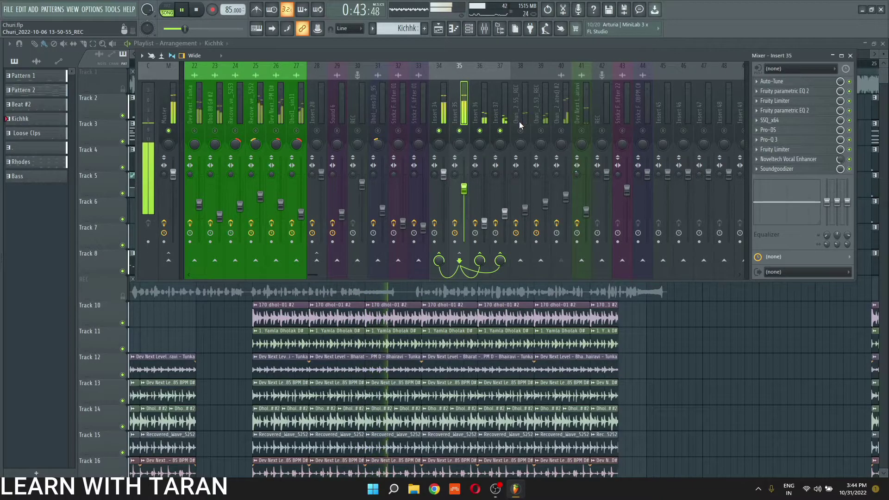
key("space")
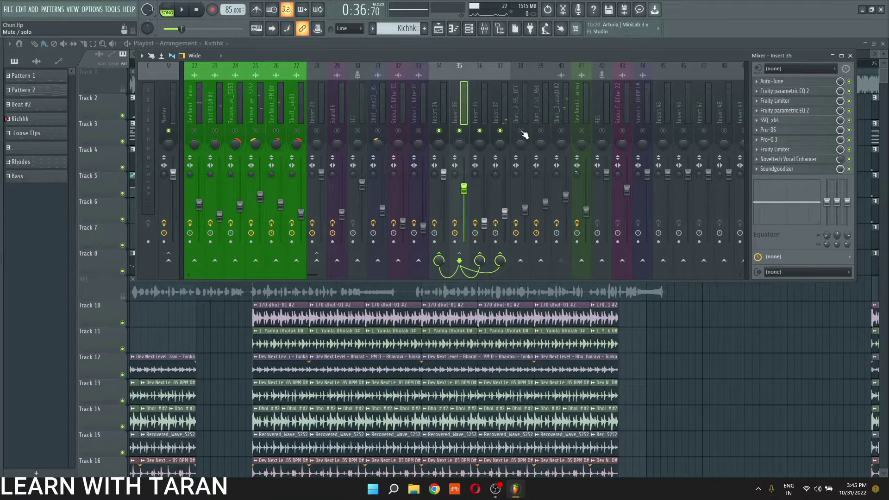
Step: Solo the Churi vocal recording on insert 38 and check its Vocal Doubler settings
left_click(523, 134)
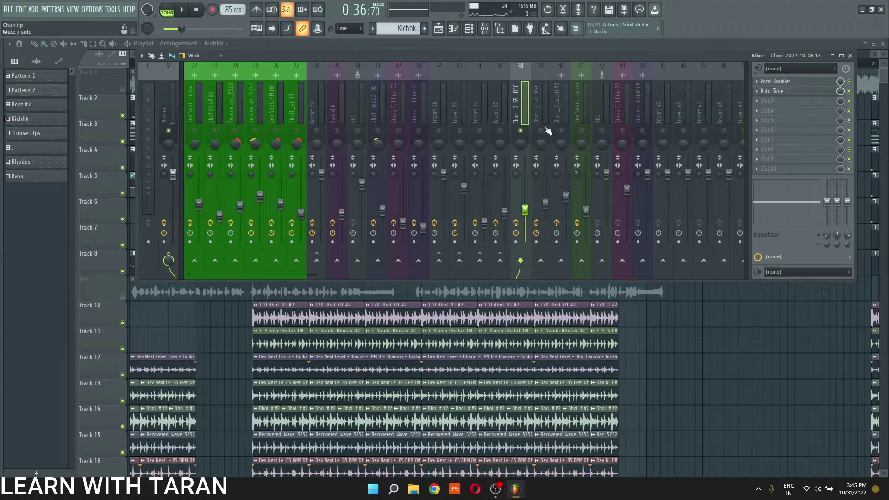
left_click(774, 81)
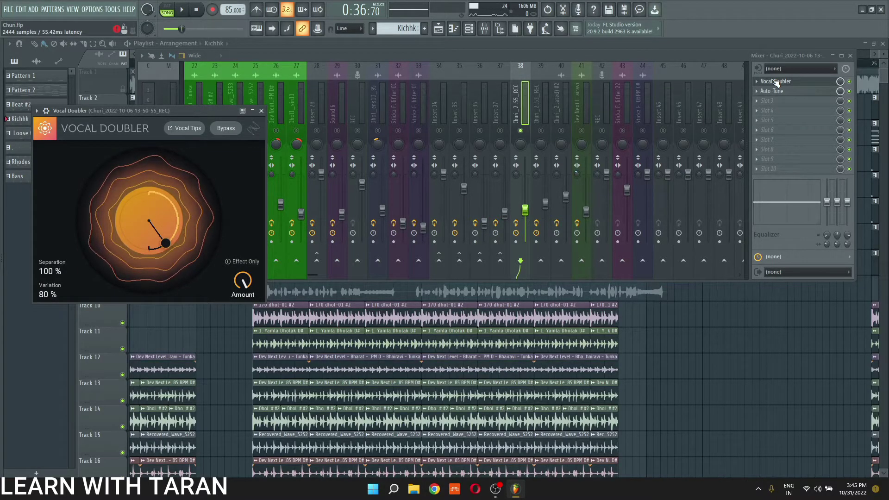
left_click(806, 84)
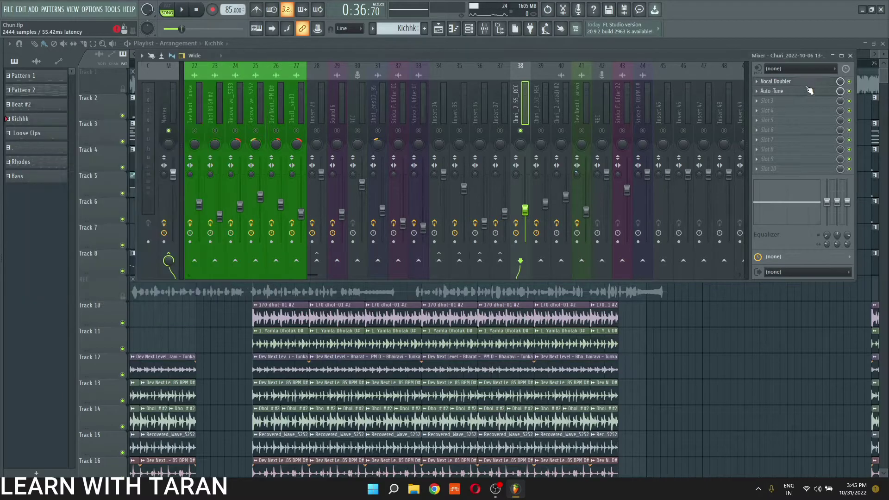
Step: Set insert 38's Auto-Tune to key C#, minor scale and retune speed 0, and audition the vocal
left_click(809, 93)
left_click(809, 93)
left_click(812, 93)
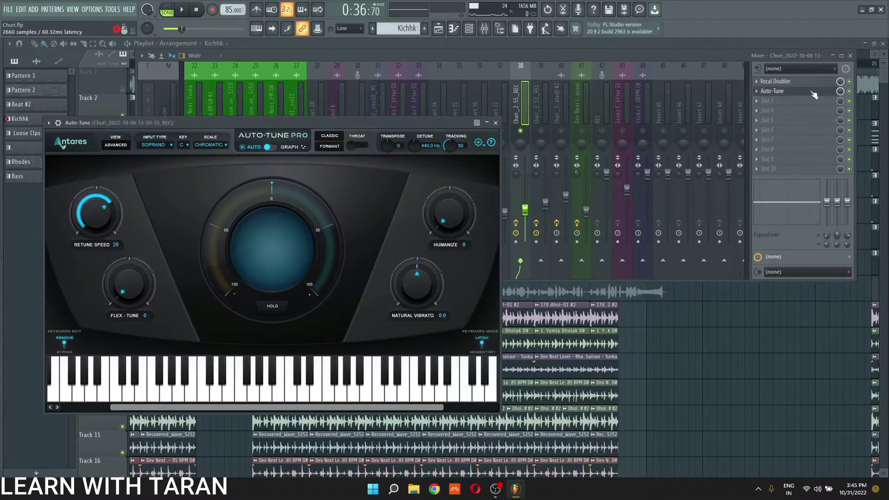
left_click(184, 146)
left_click(198, 155)
left_click(209, 145)
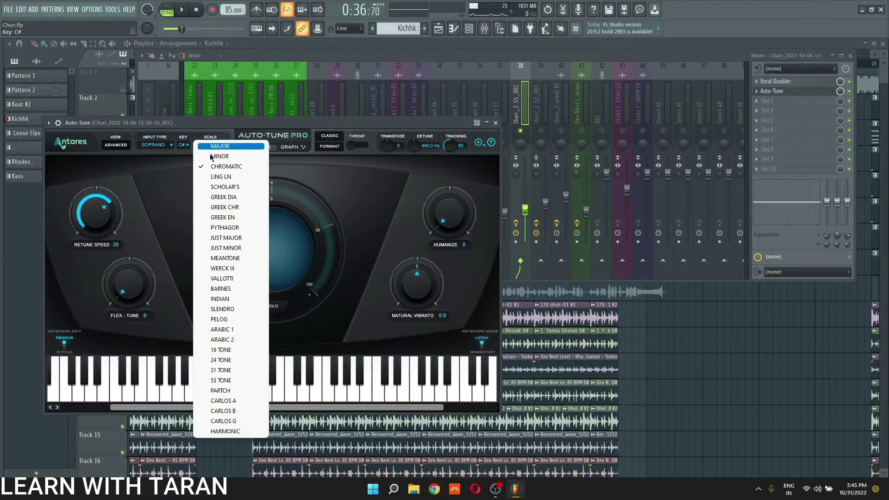
left_click(208, 157)
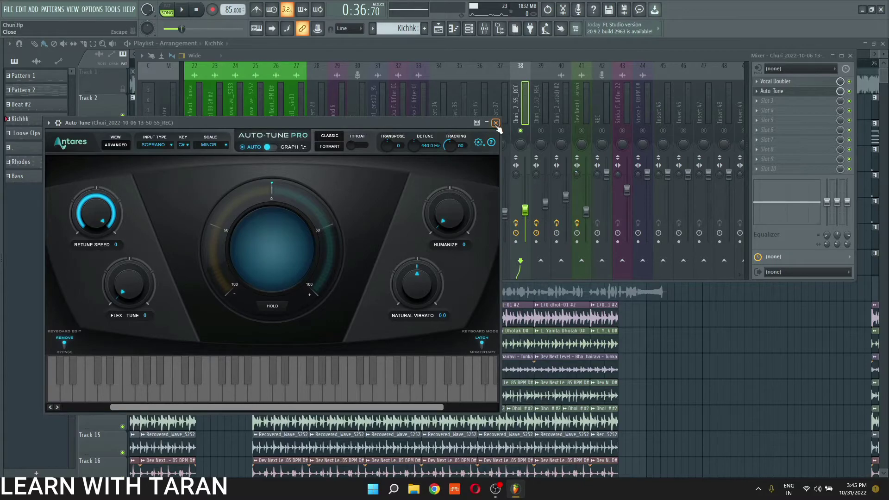
left_click(496, 123)
key("space")
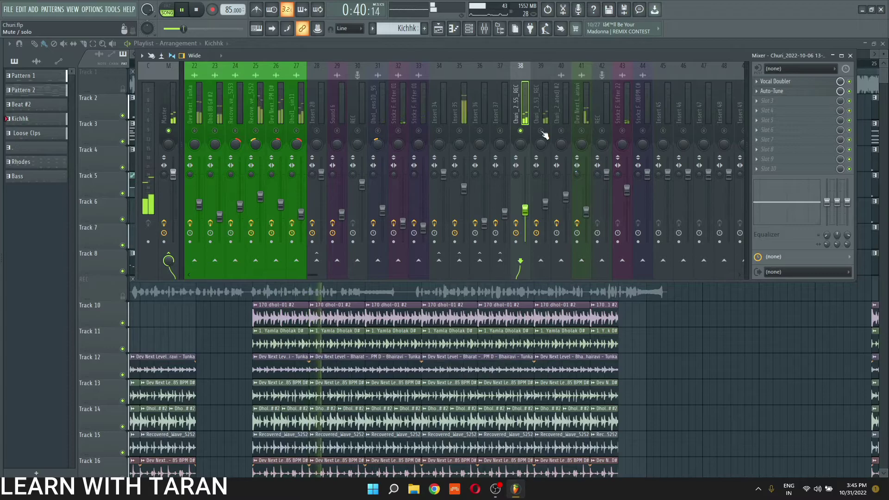
key("space")
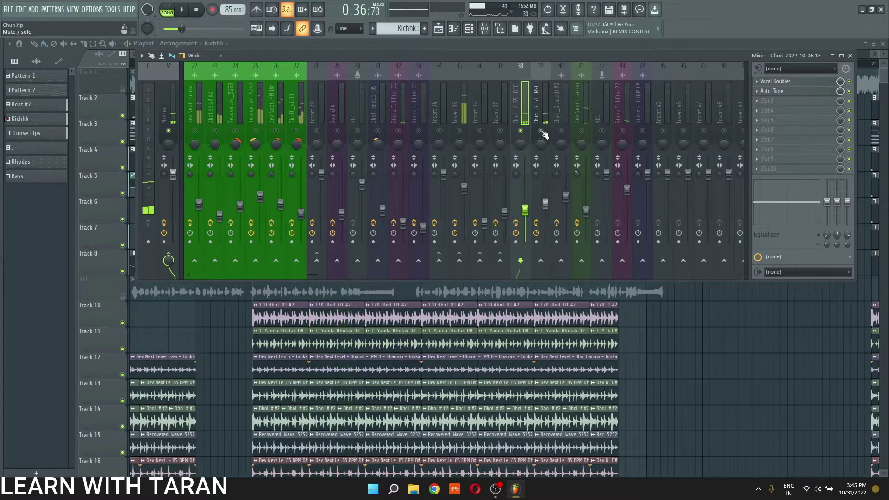
Step: Solo and audition the Churi vocal recording on insert 39 and check its Vocal Doubler settings
left_click(540, 112)
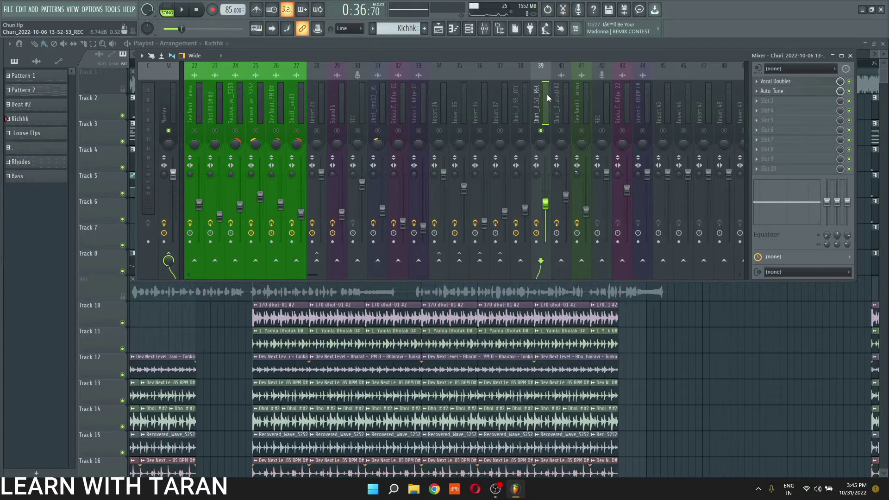
key("space")
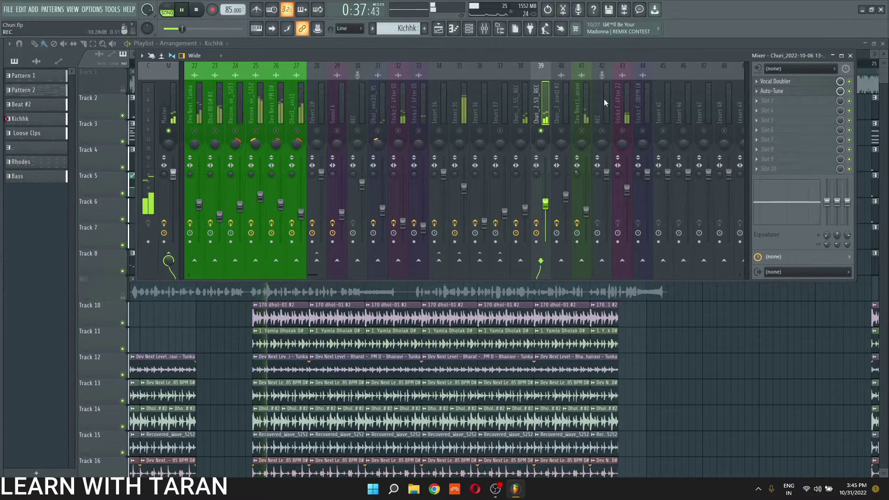
key("space")
left_click(793, 82)
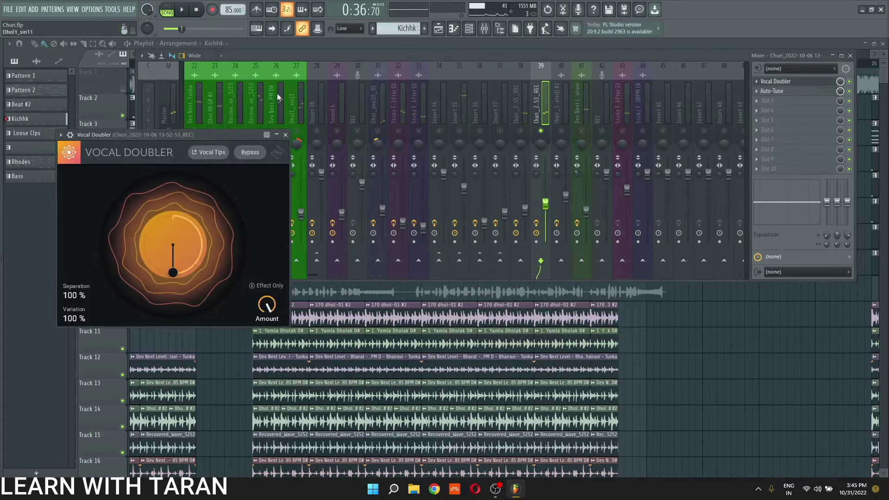
left_click(287, 135)
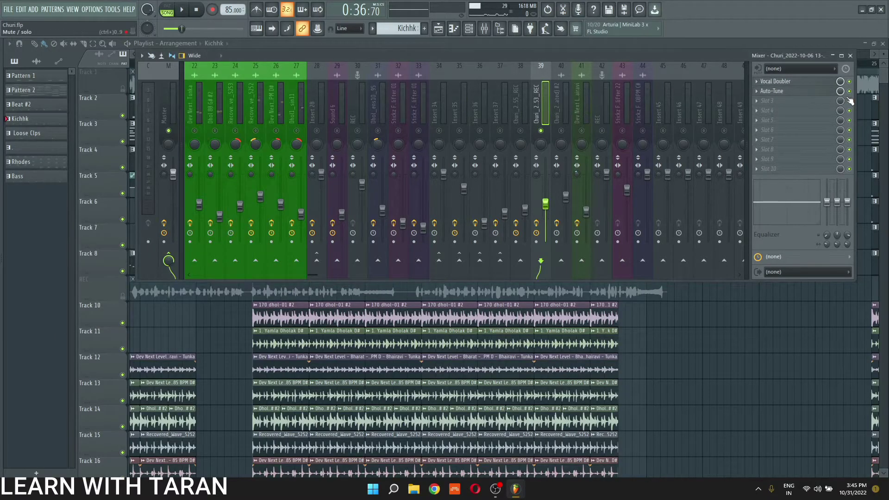
Step: Set the Auto-Tune on insert 39 to key C#, minor scale and retune speed 0
left_click(793, 92)
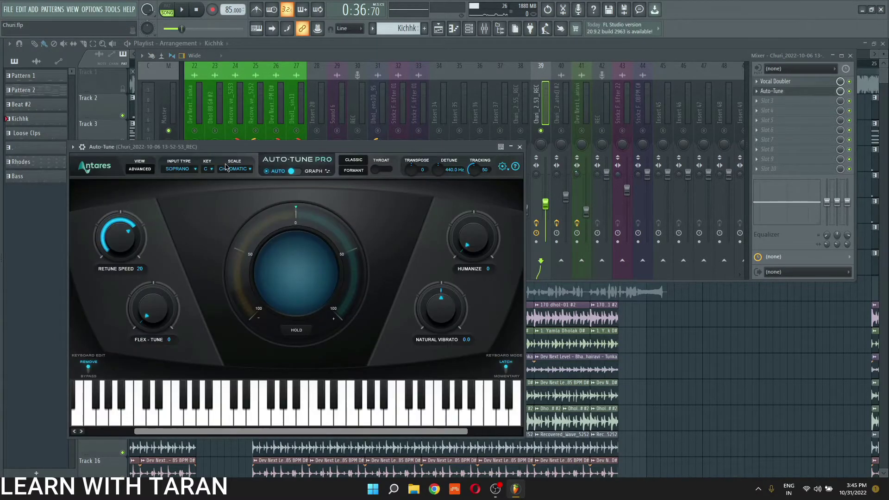
left_click(209, 171)
left_click(213, 179)
left_click(210, 171)
left_click(214, 178)
left_click(228, 173)
left_click(230, 181)
left_click_drag(126, 235, 132, 202)
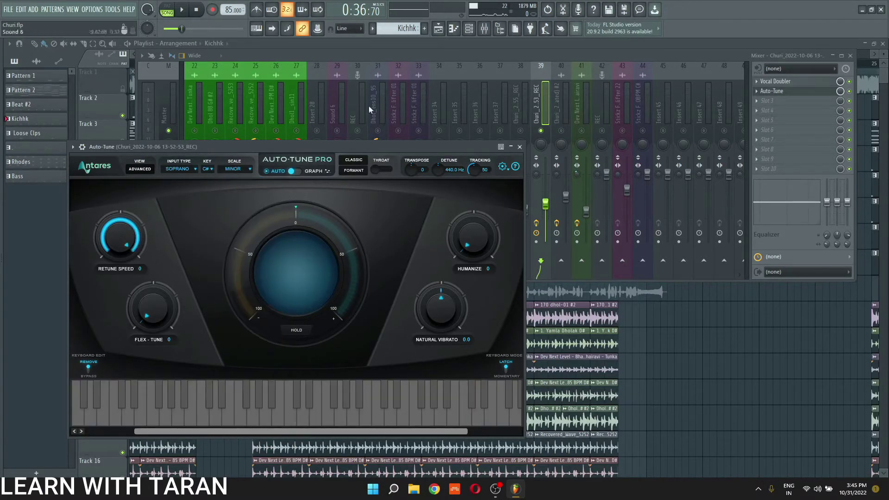
left_click(518, 149)
Step: Play the vocal on insert 39 and enable insert 38 alongside it to audition both recordings together
key("space")
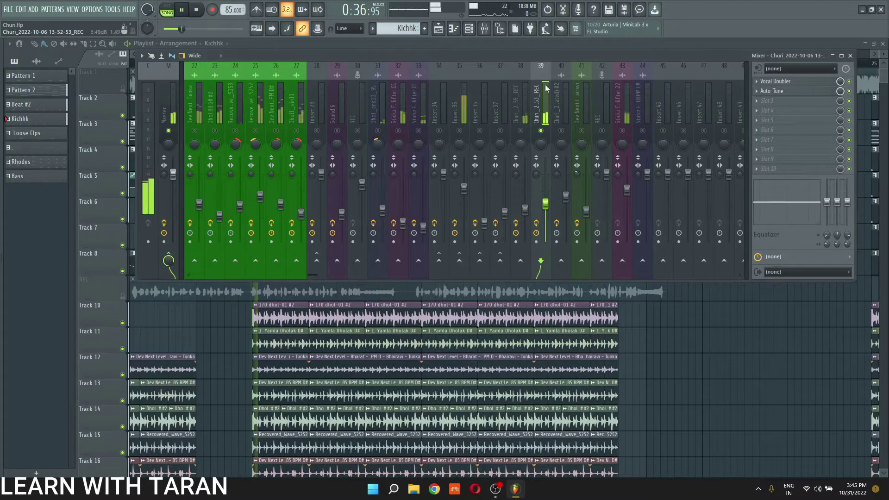
left_click(524, 125)
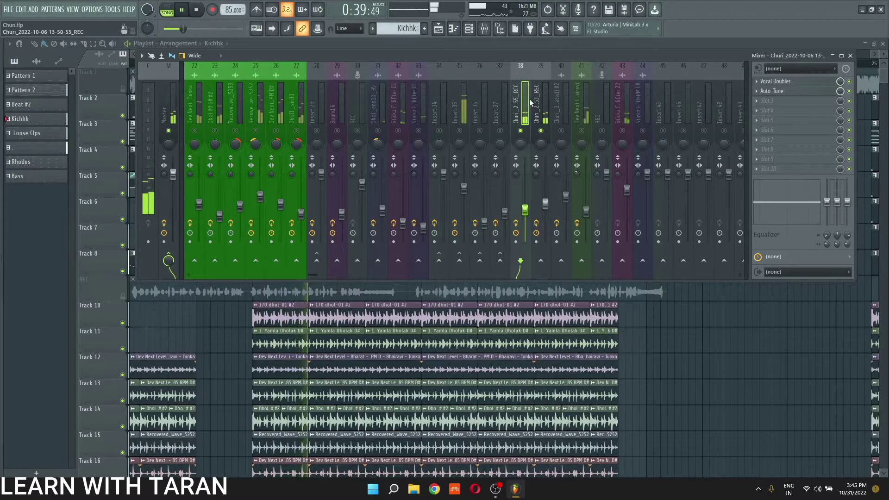
scroll(540, 93, "down", 2)
key("space")
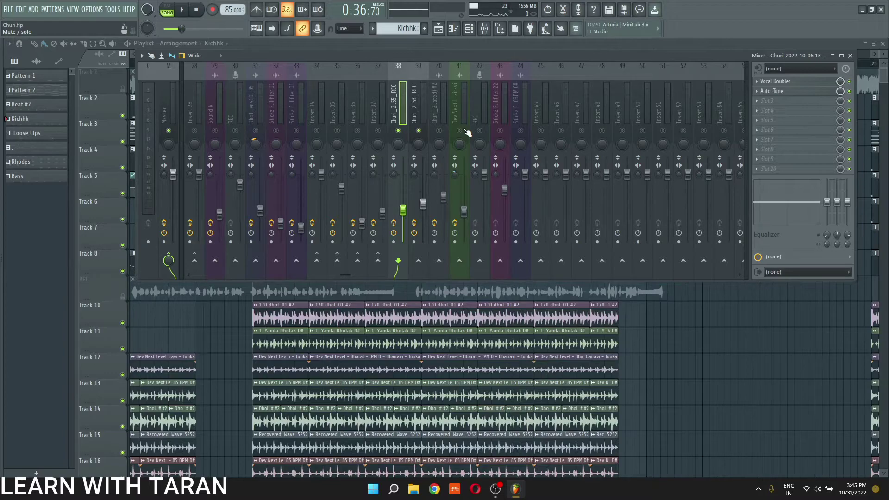
Step: Solo and audition the Dev Next Level - Bharat flute loop on insert 41 and check its Fruity parametric EQ 2
left_click(467, 132)
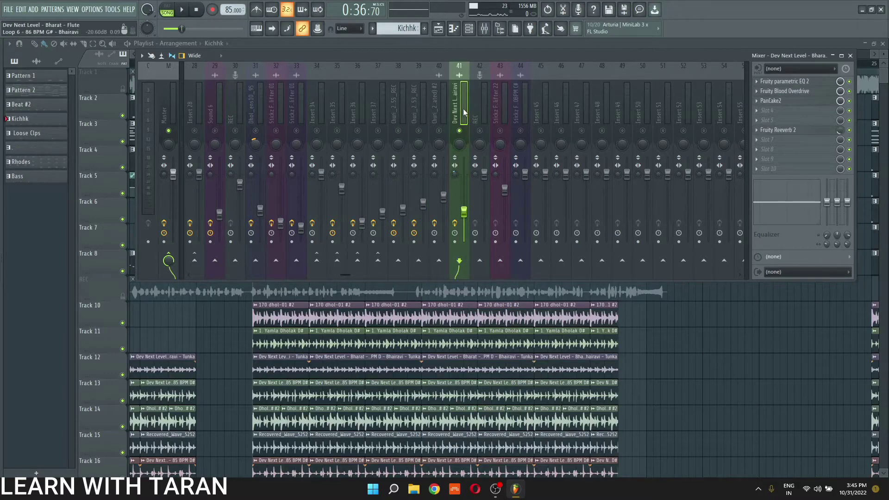
key("space")
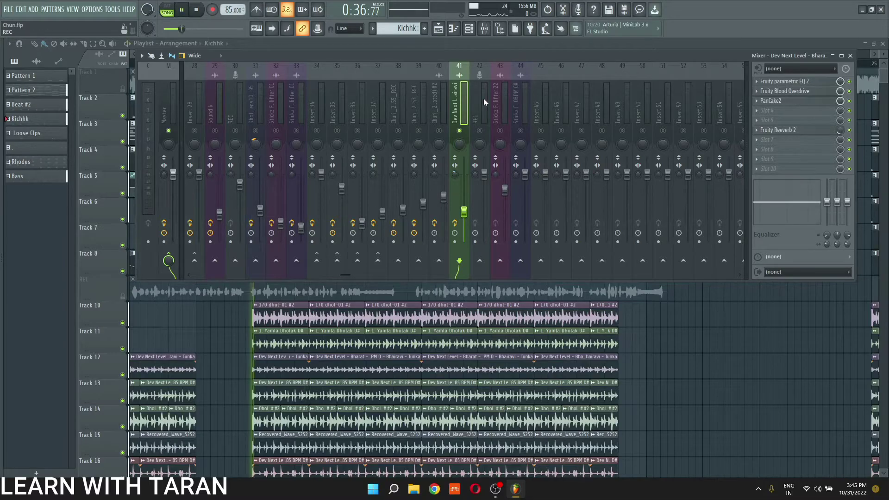
key("space")
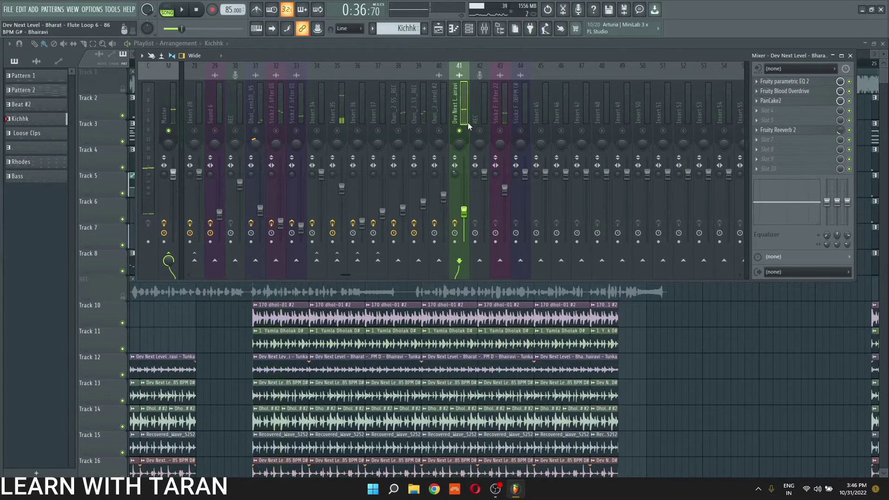
left_click(806, 83)
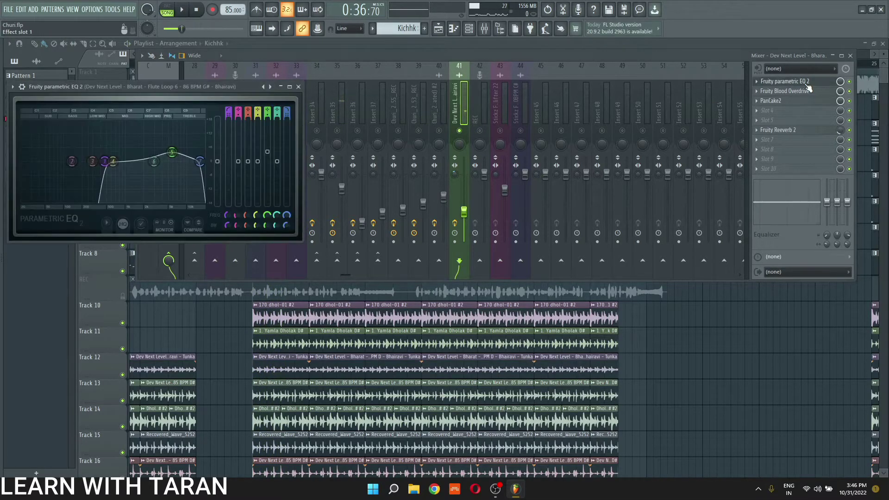
key("space")
key("space")
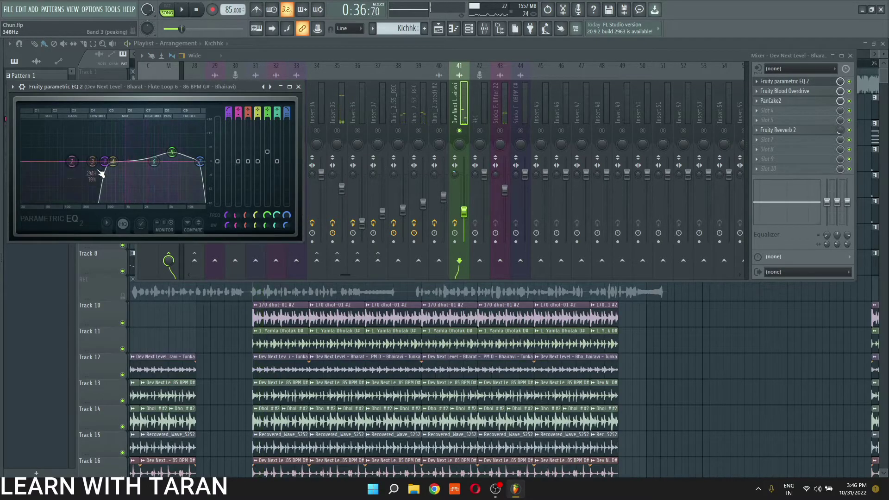
left_click(298, 87)
Step: Review the Fruity Blood Overdrive, PanCake2 and Fruity Reeverb 2 settings on the flute loop track
left_click(819, 93)
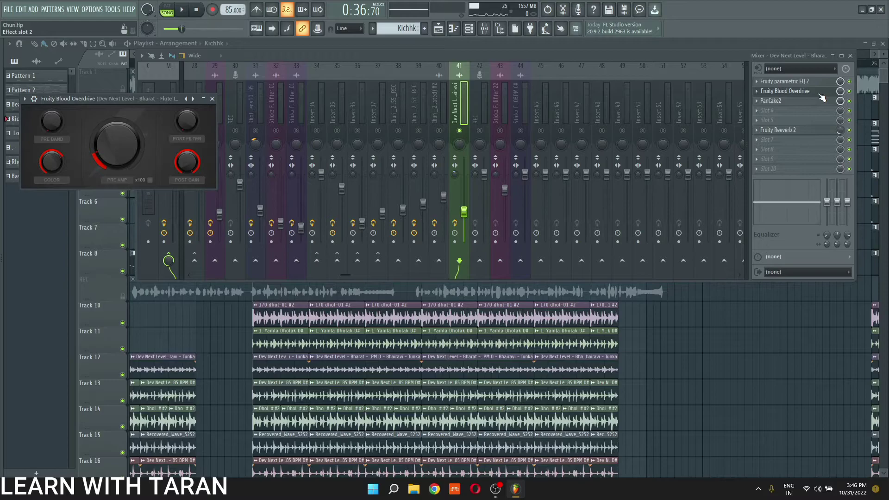
left_click(820, 100)
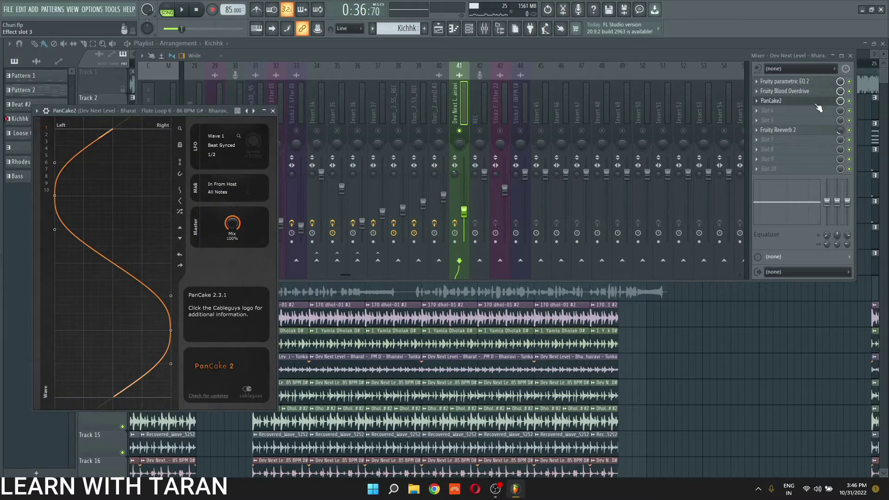
left_click(818, 101)
left_click(798, 131)
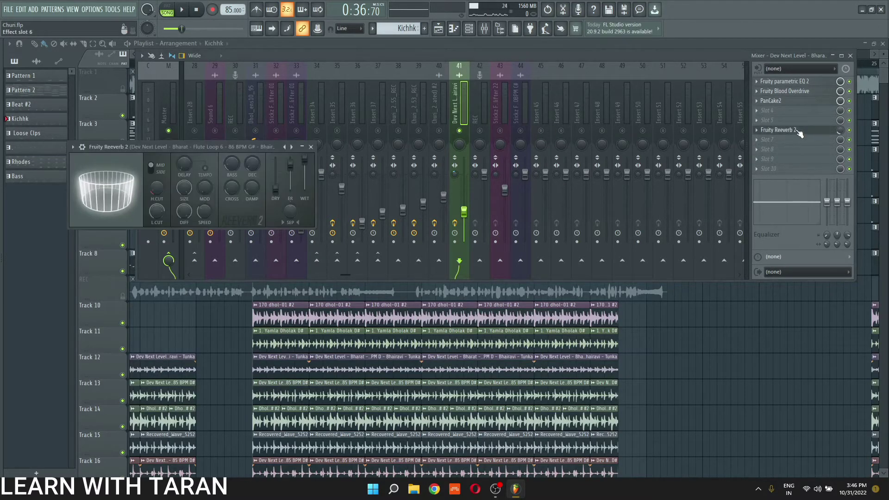
left_click(311, 147)
Step: Solo and audition the Stickz FXT - Downlifter track on insert 43, then re-enable all mixer tracks
scroll(476, 134, "down", 6)
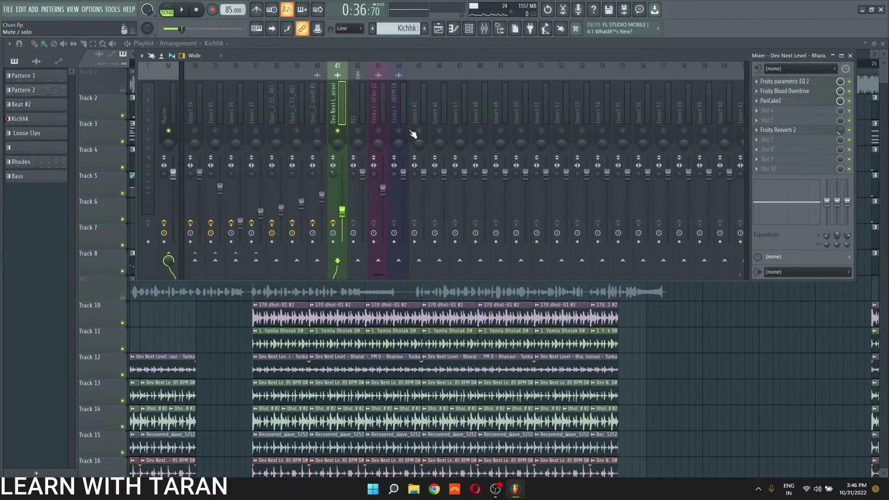
left_click(377, 131)
key("space")
key("space")
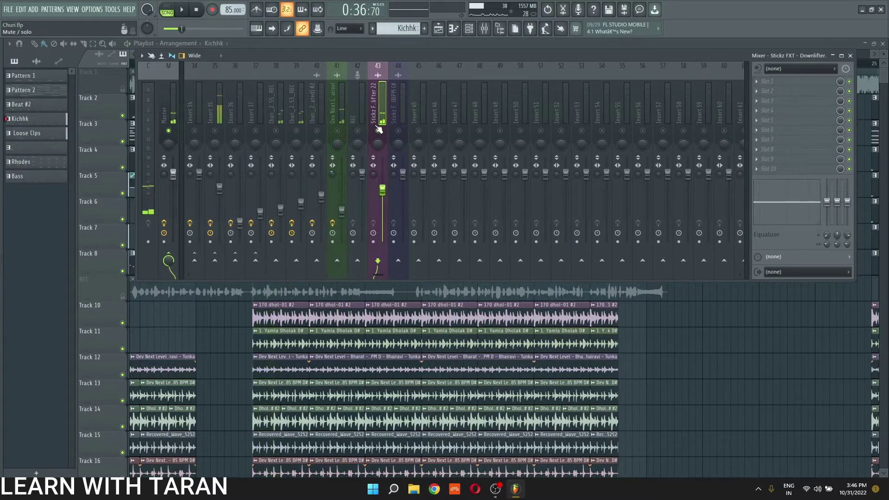
scroll(417, 120, "up", 18)
scroll(436, 113, "down", 3)
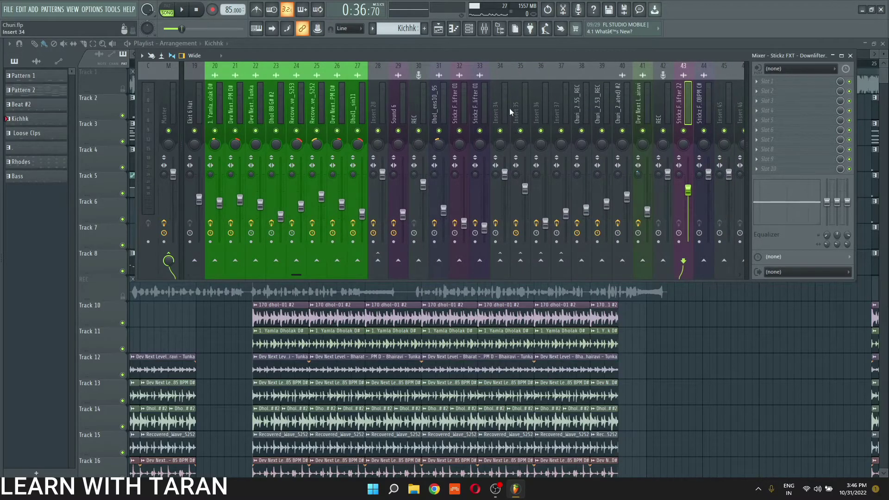
Step: Mute the vocal tracks on inserts 34 to 39 and play the song to audition the beat without vocals
left_click(513, 112)
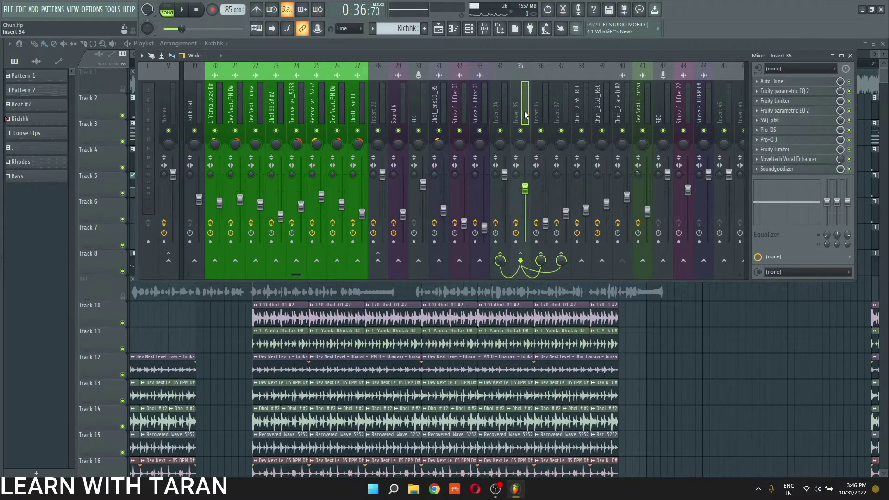
left_click(542, 131)
left_click(562, 131)
left_click(582, 131)
left_click(602, 131)
left_click(501, 131)
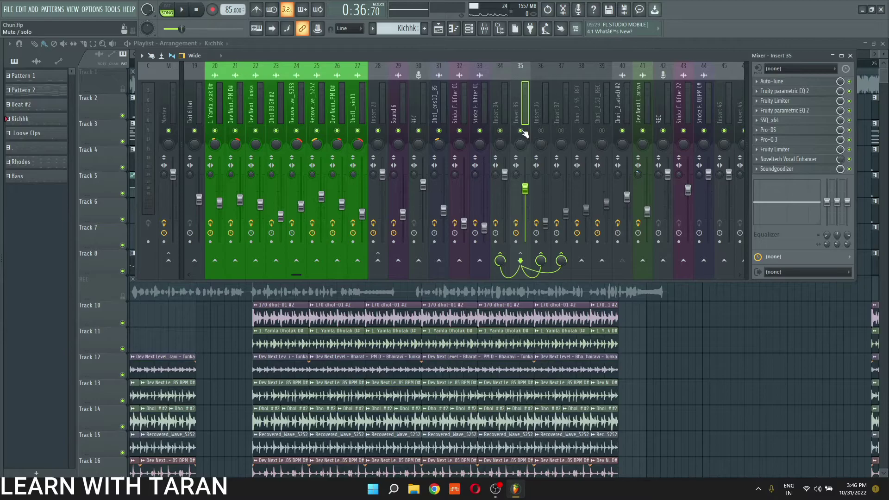
key("space")
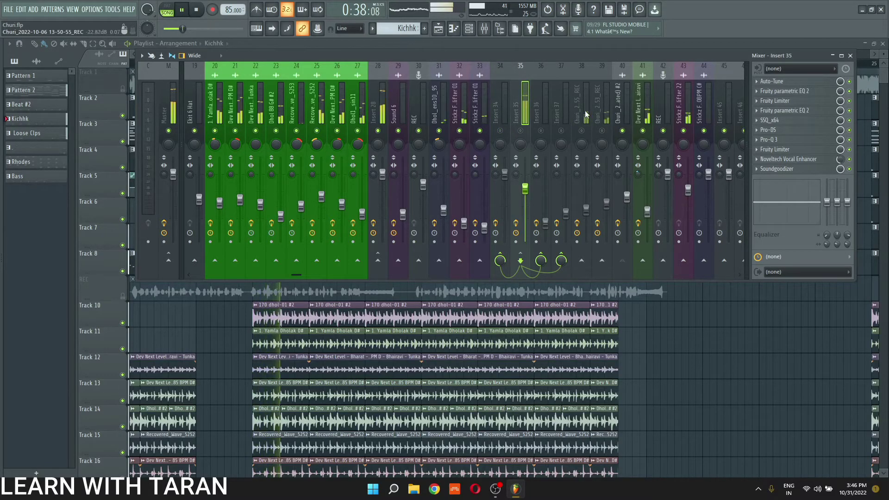
scroll(584, 111, "left", 5)
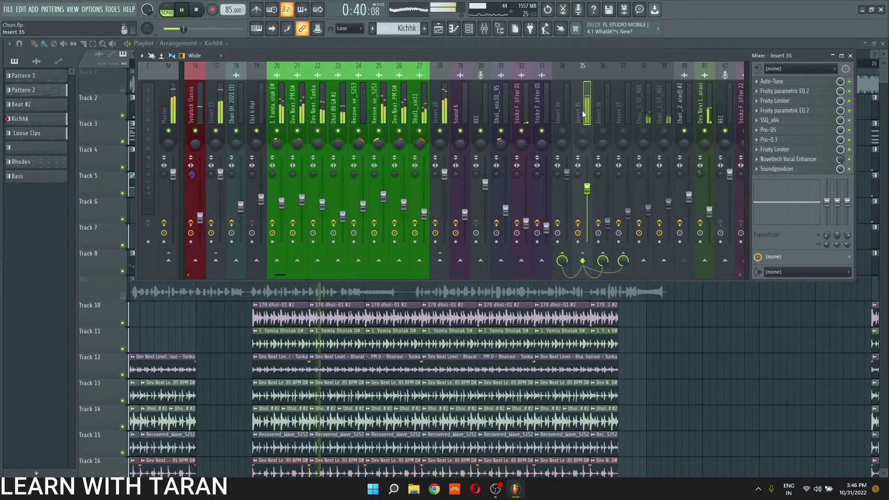
key("space")
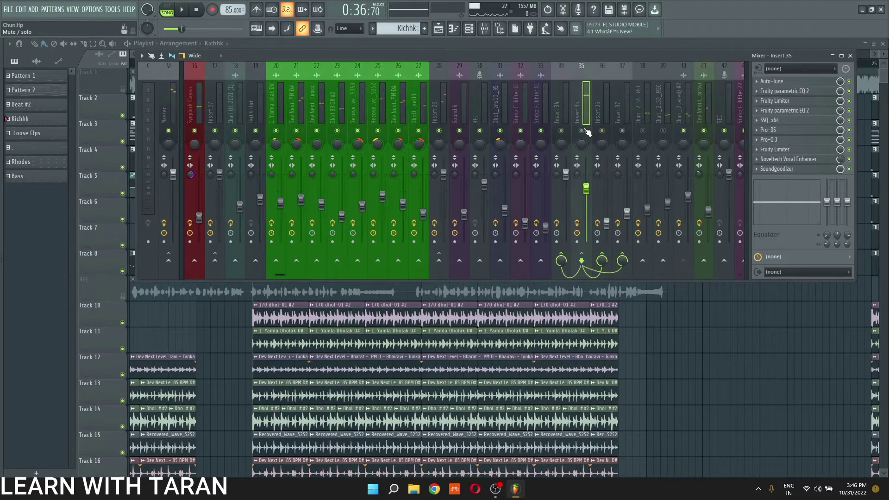
Step: Re-enable the muted vocal tracks and play the full mix with vocals
left_click(582, 131)
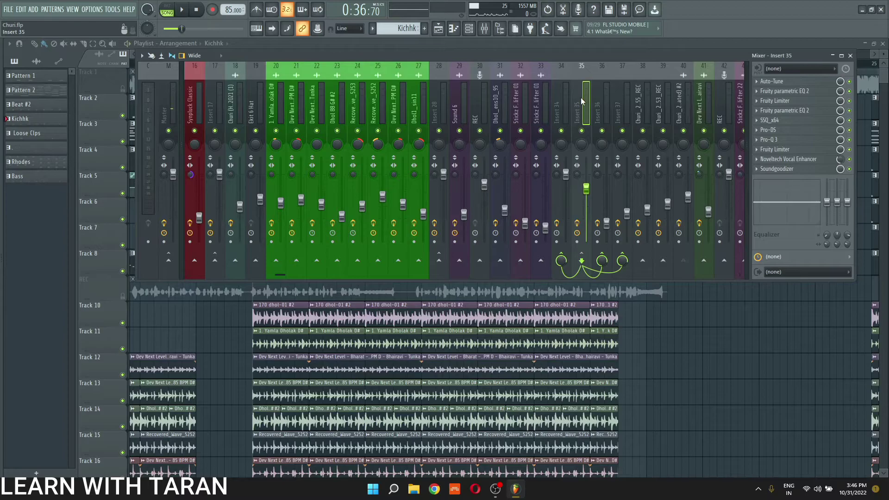
key("space")
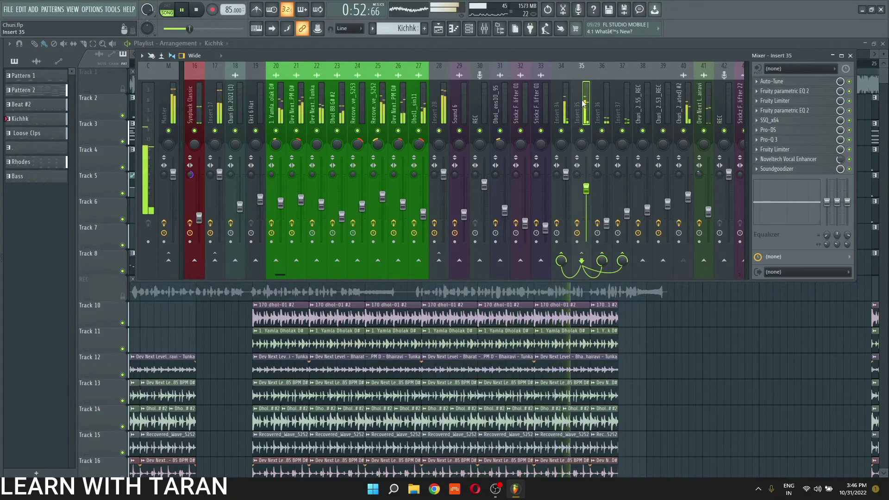
Step: Move the mixer lower to show the full song arrangement in the playlist, stop playback and select the Stickz FXT - Downlifter track on insert 32
left_click_drag(603, 56, 625, 192)
scroll(598, 125, "down", 1)
scroll(598, 125, "down", 3)
key("space")
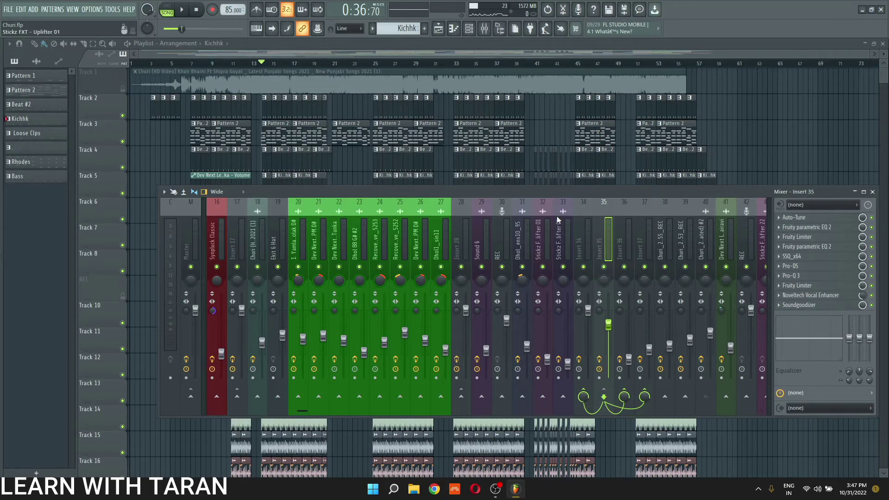
left_click(540, 234)
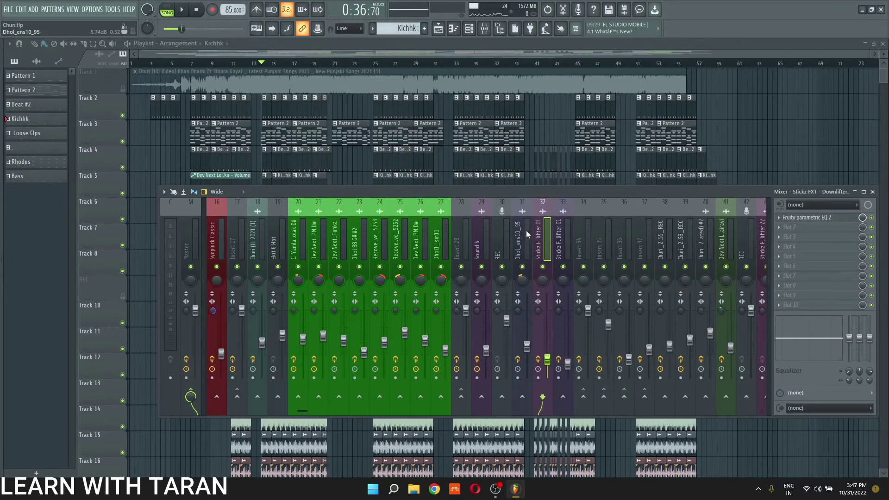